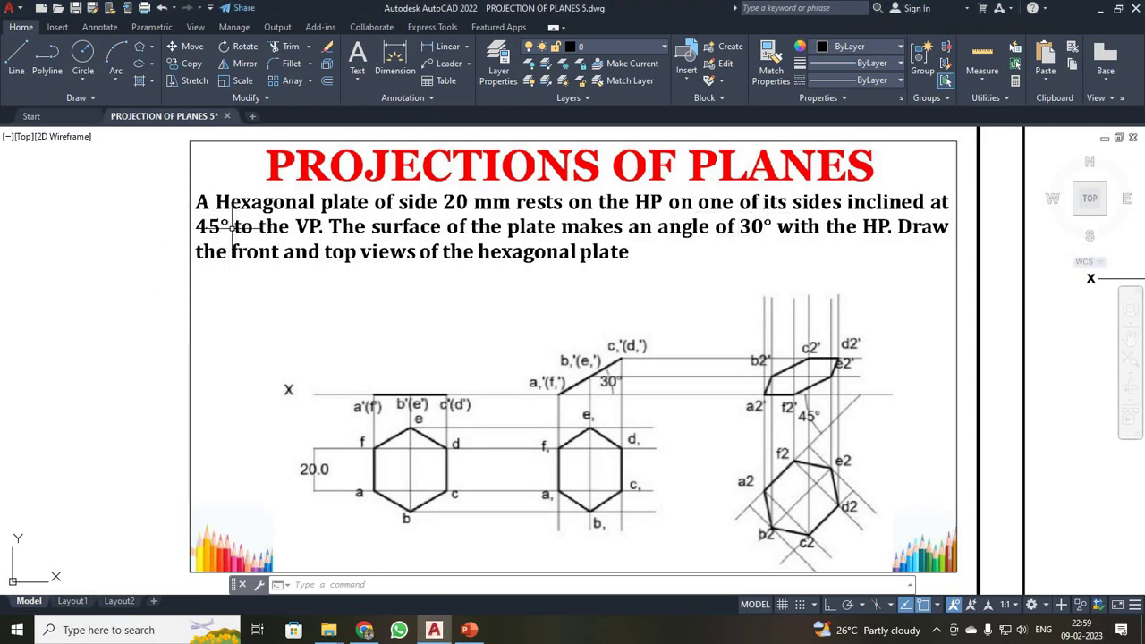
Run Zoom All so the whole sheet with its XY line and title block fits the screen
key(Return)
text(a)
key(Return)
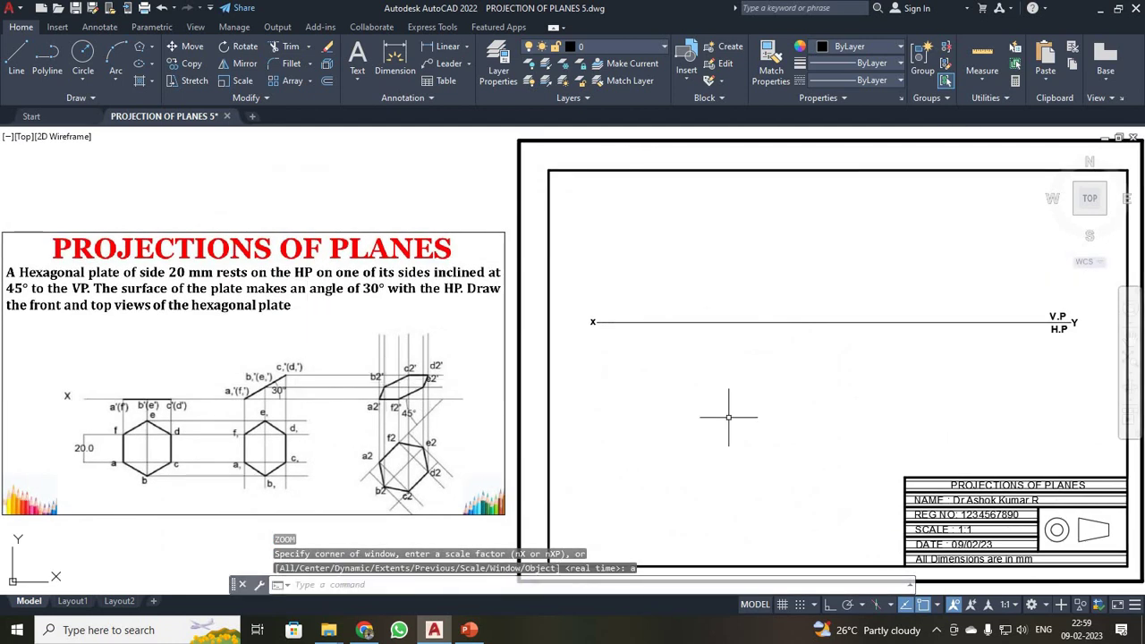
Draw a six-sided polygon by edge below the XY line, with a vertical 20 mm edge
click(152, 47)
click(161, 96)
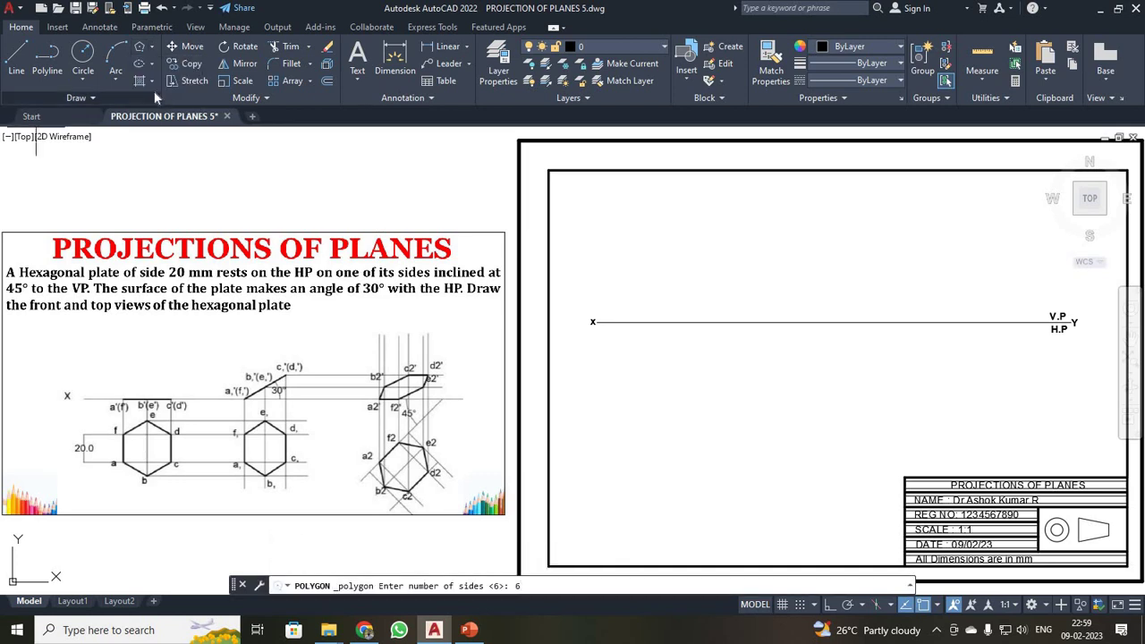
key(Return)
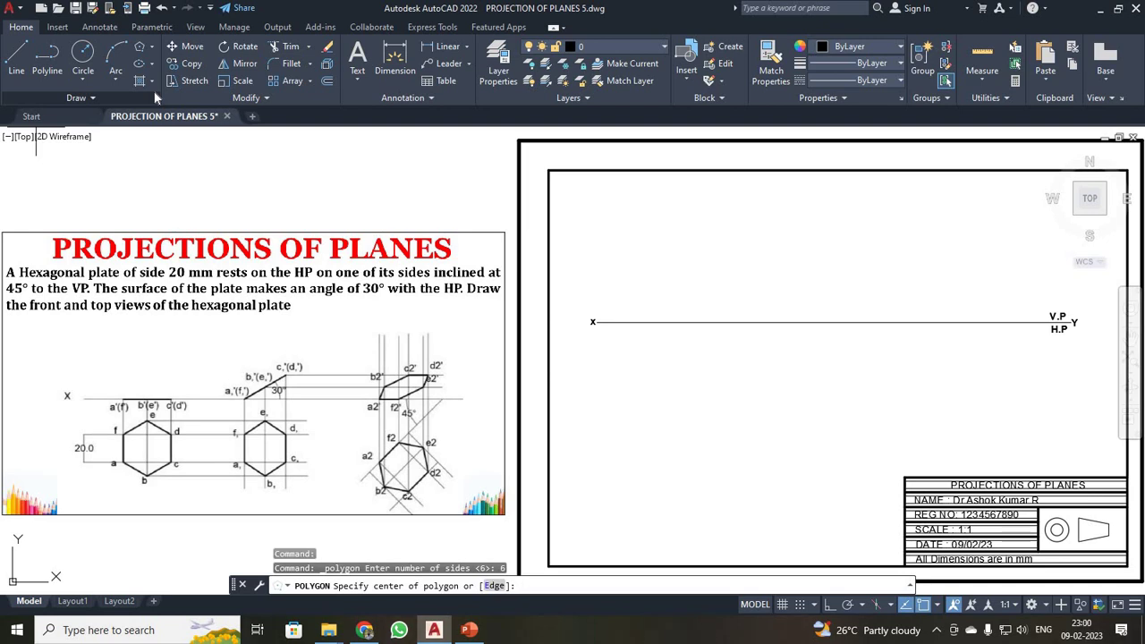
text(e)
key(Return)
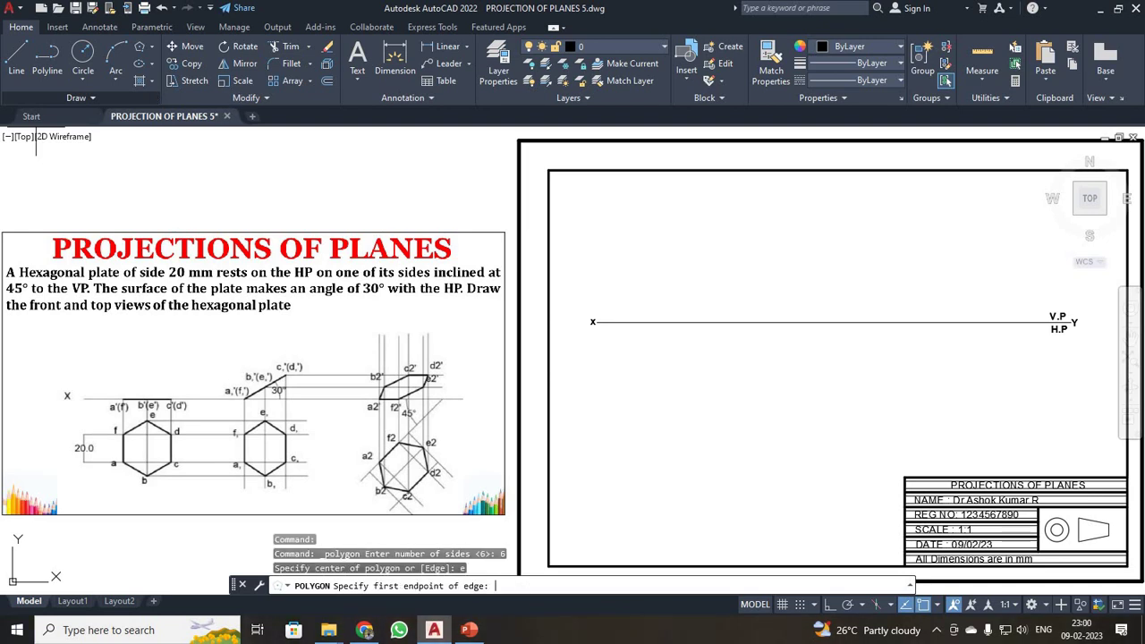
scroll(626, 361, up, 2)
click(641, 343)
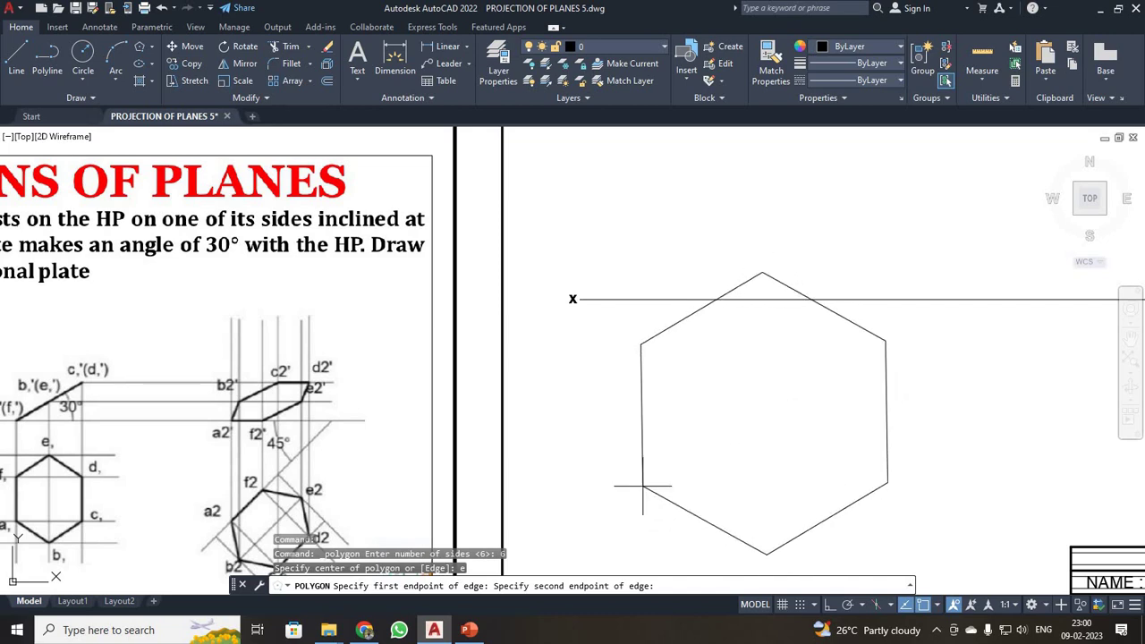
key(F8)
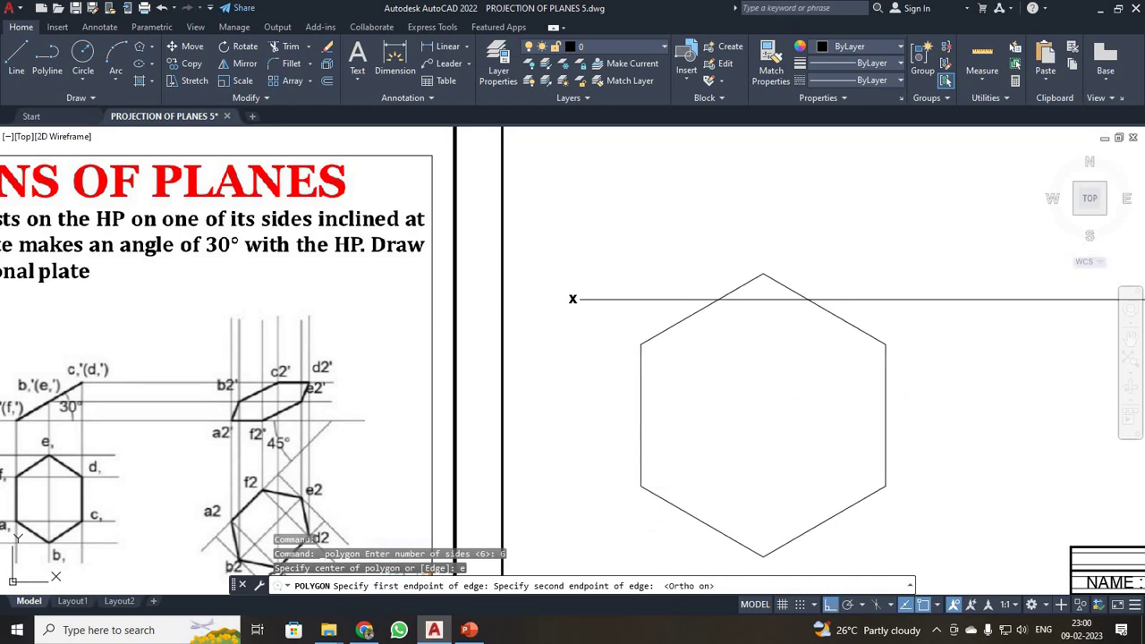
text(20)
key(Return)
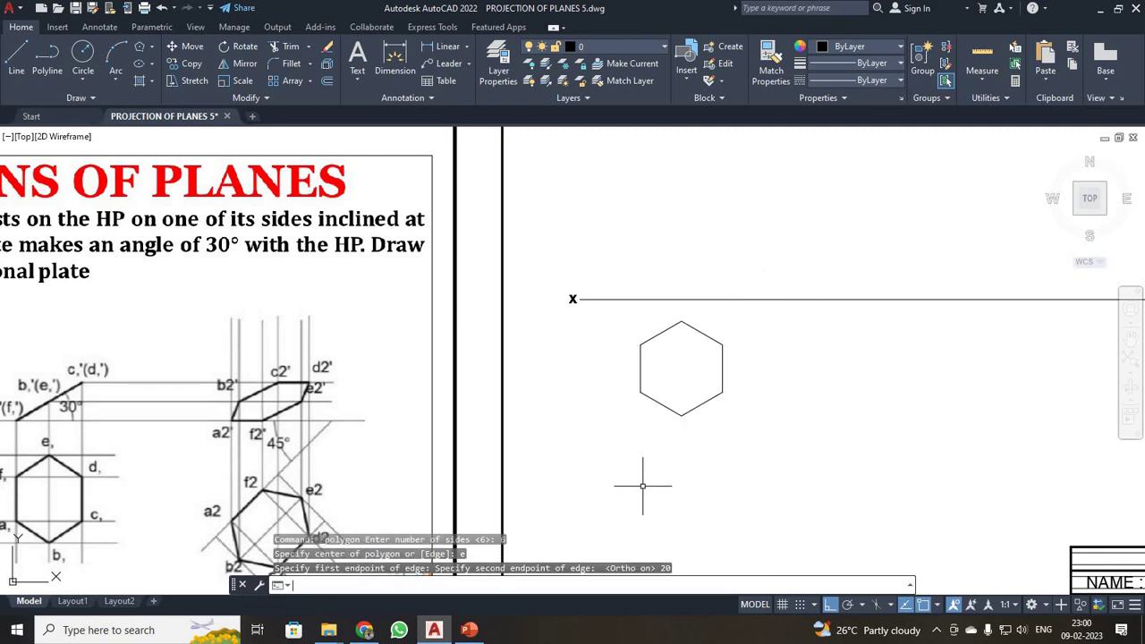
scroll(823, 486, down, 1)
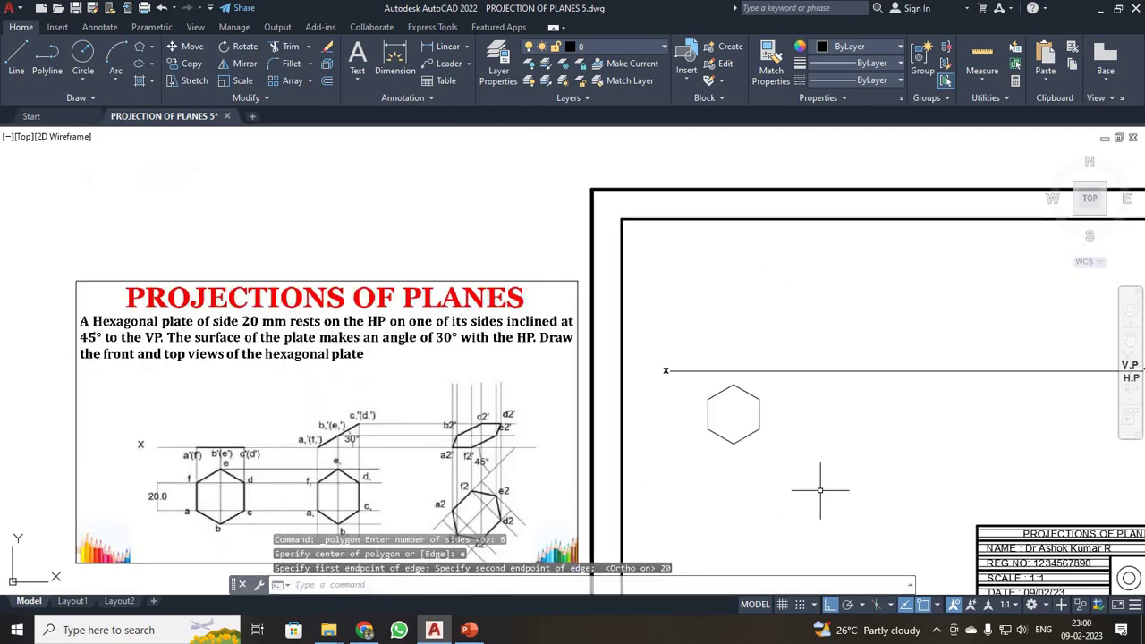
scroll(823, 483, up, 2)
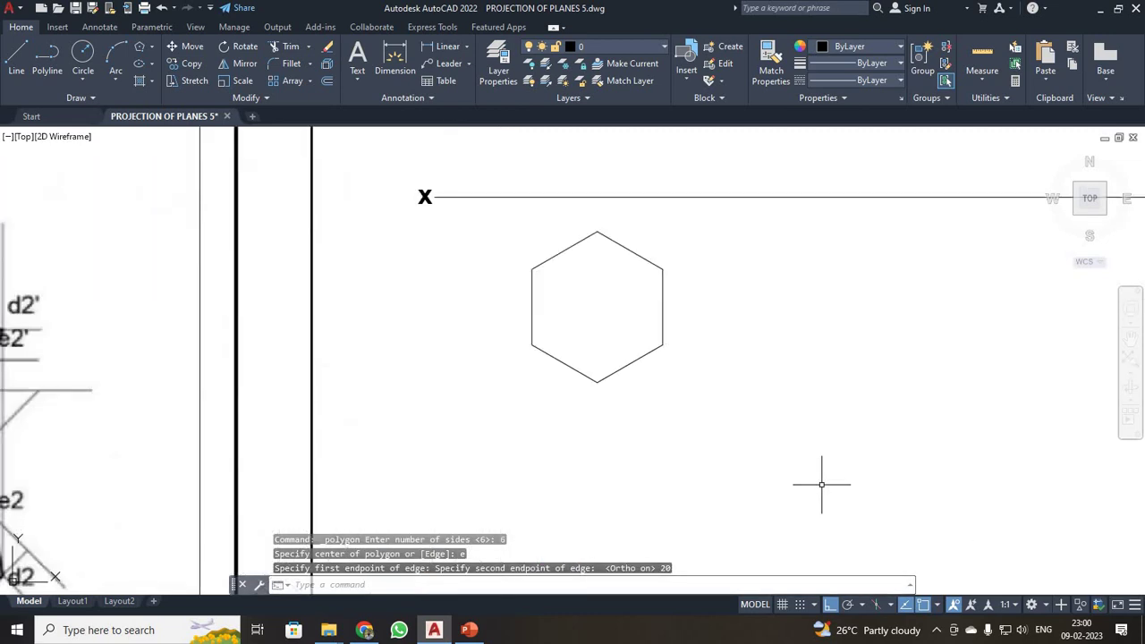
Give the hexagon a 0.35 mm lineweight
click(637, 358)
click(875, 64)
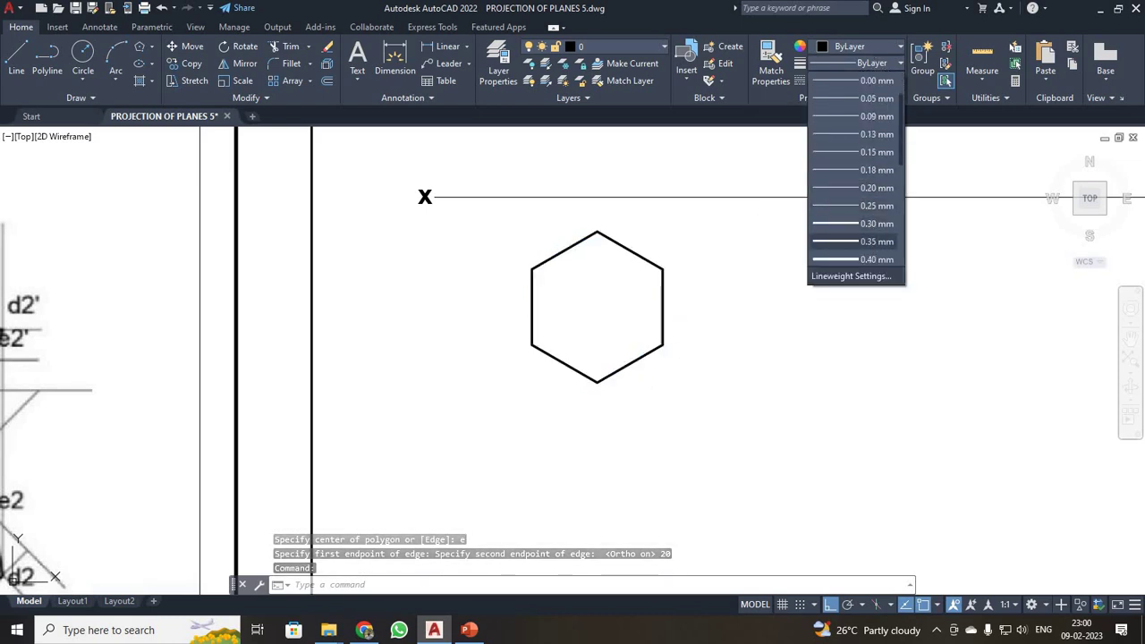
click(874, 242)
Write a text label 'a' and move it beside the hexagon's left vertex
click(358, 61)
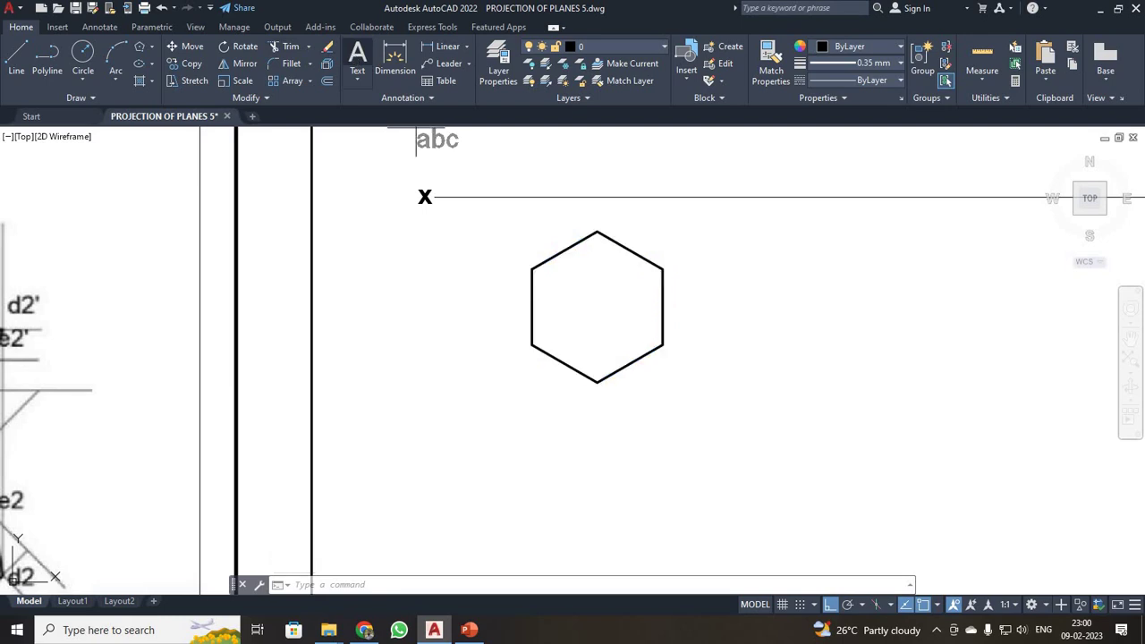
click(433, 369)
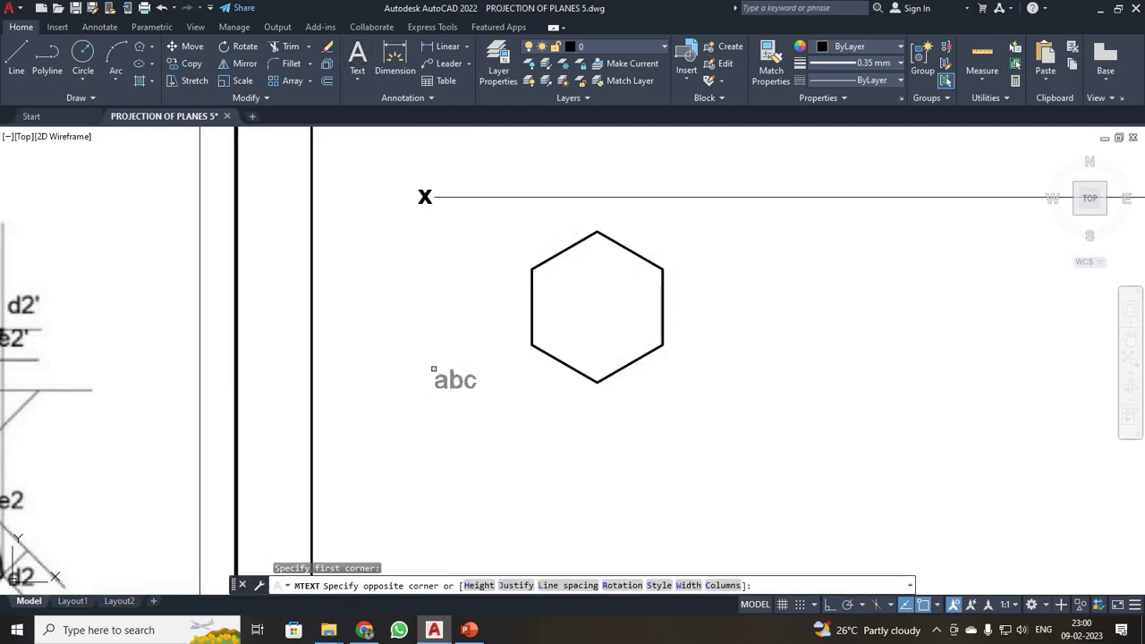
click(590, 438)
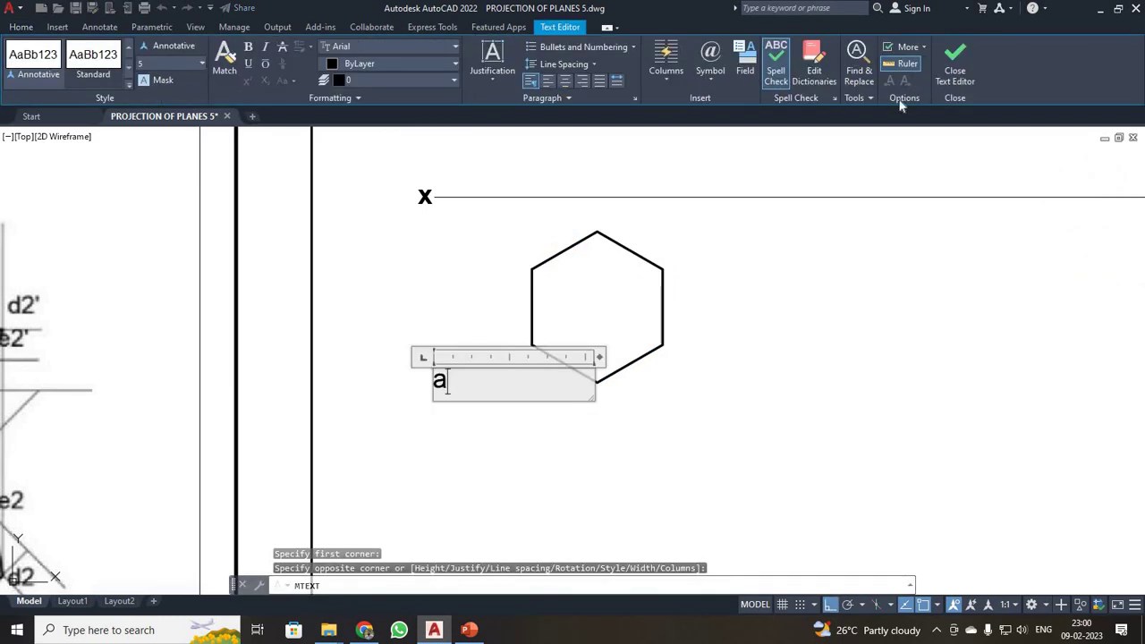
click(956, 70)
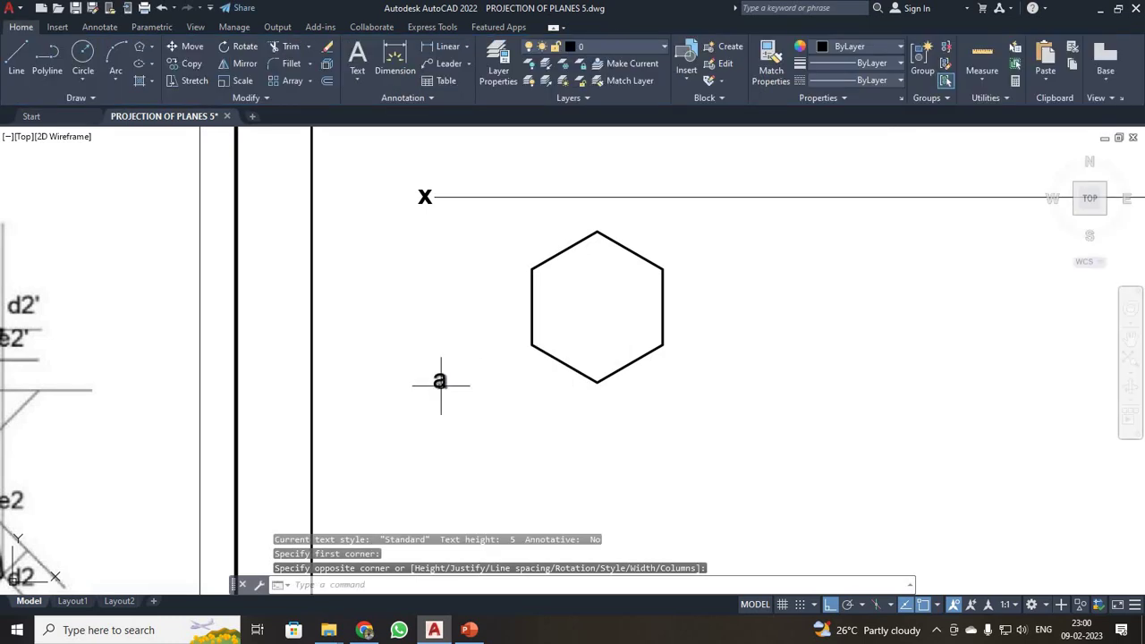
click(436, 382)
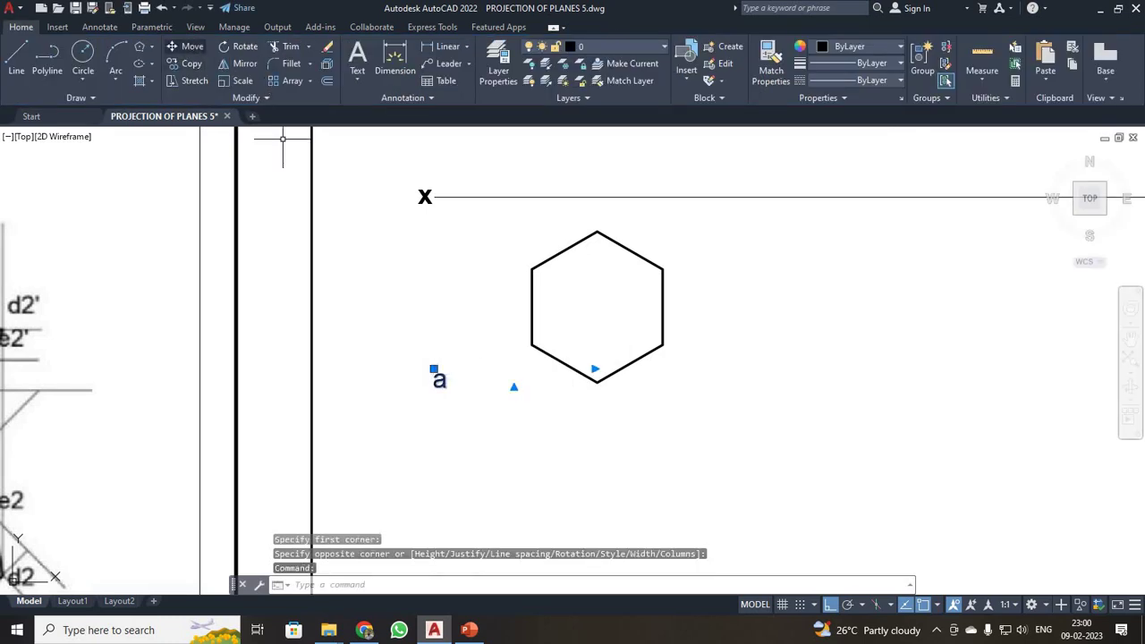
click(185, 45)
click(434, 386)
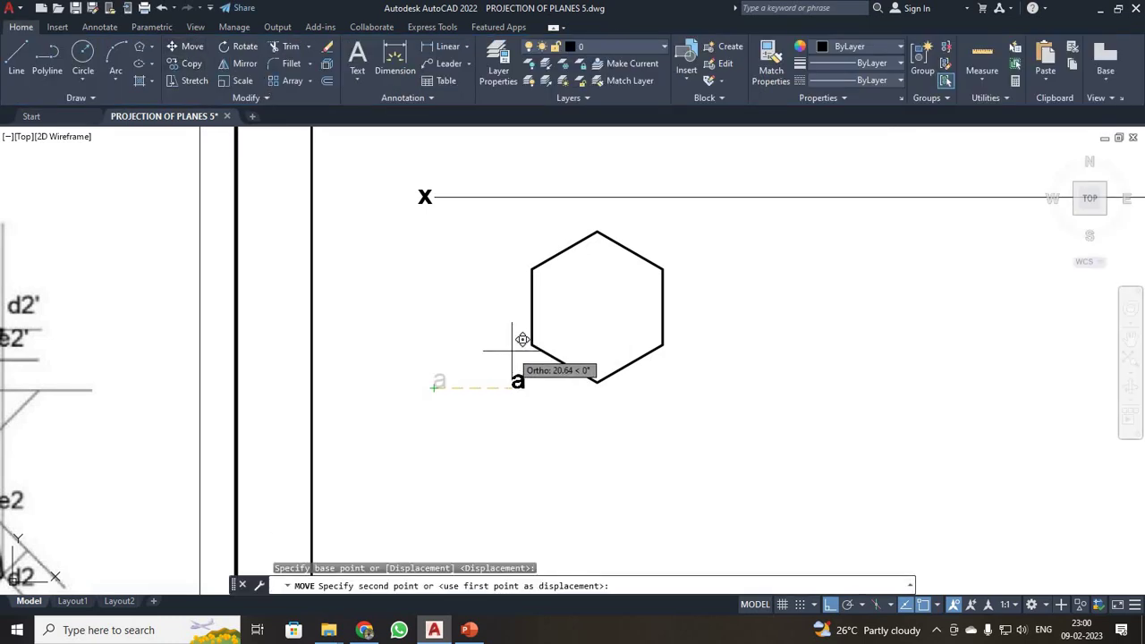
key(F8)
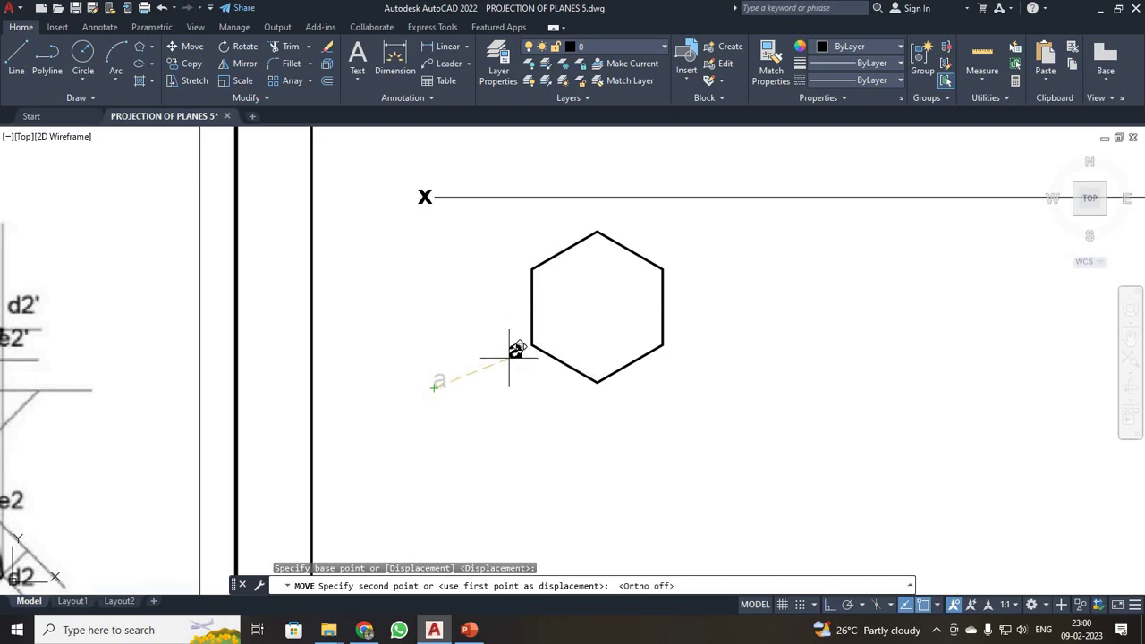
click(510, 349)
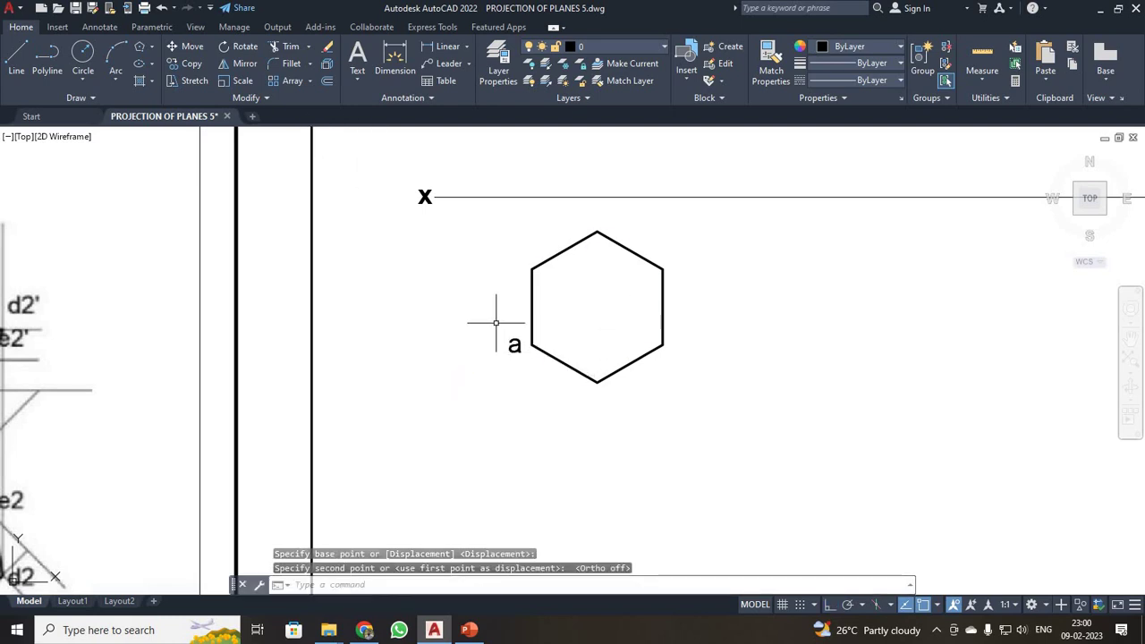
Copy label 'a' to the bottom, lower-right, upper-right and top vertices, undoing misplaced copies
click(514, 344)
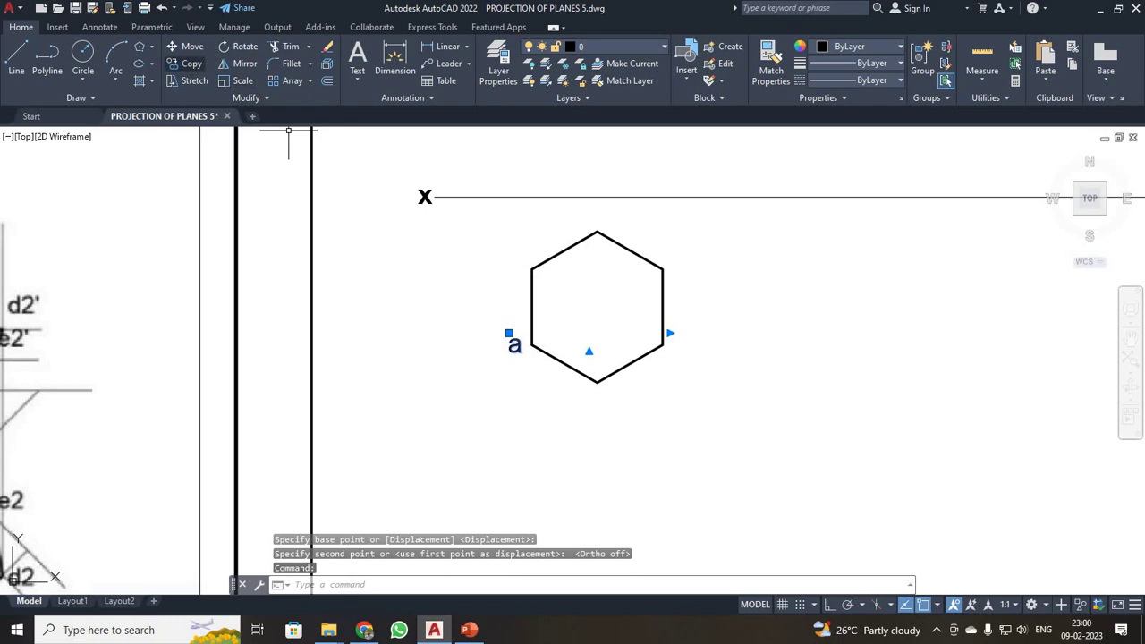
click(185, 63)
click(506, 355)
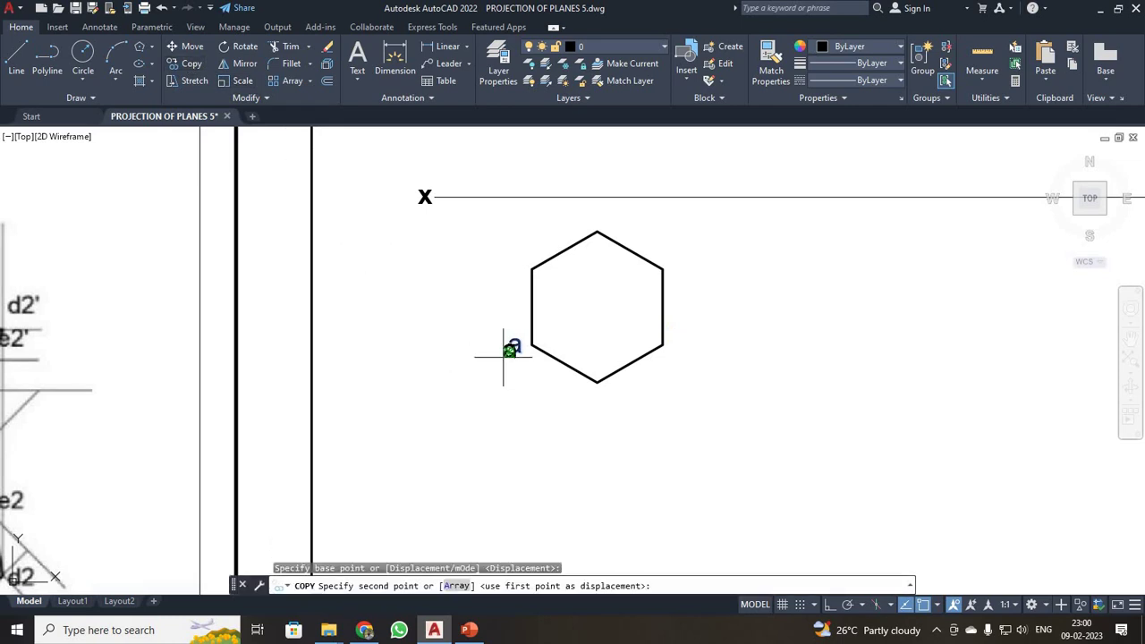
click(609, 400)
click(677, 353)
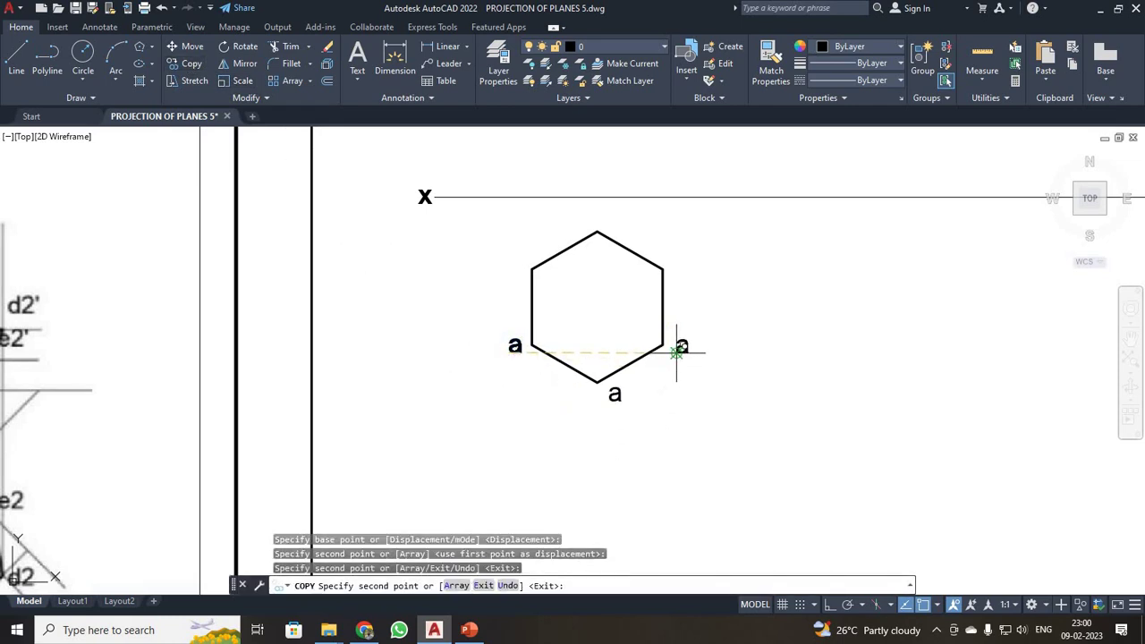
click(677, 266)
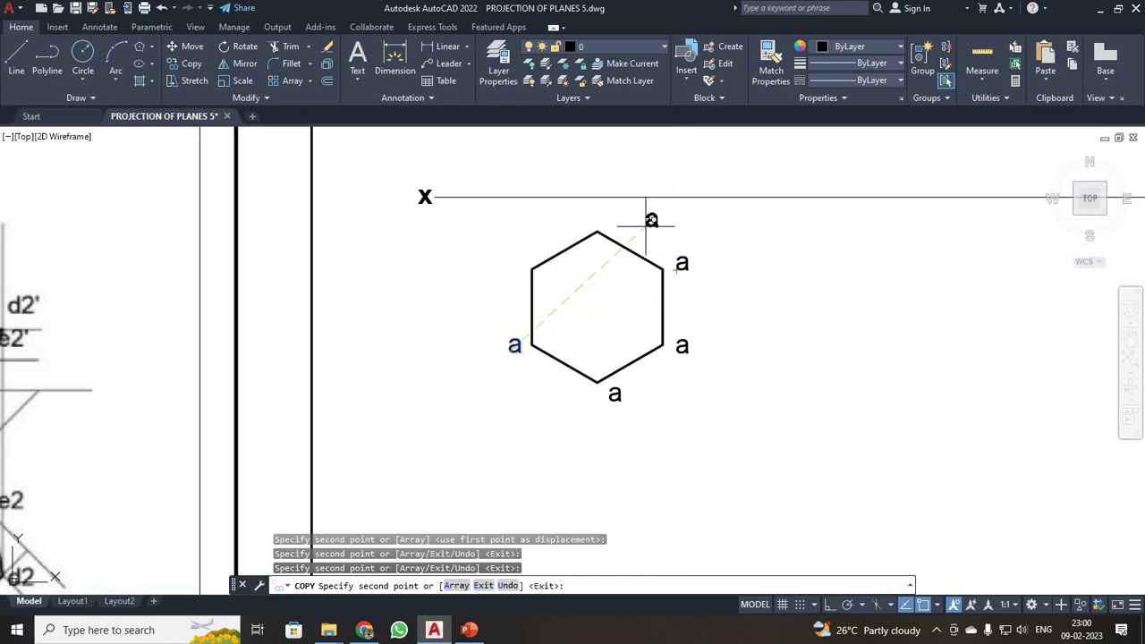
click(607, 227)
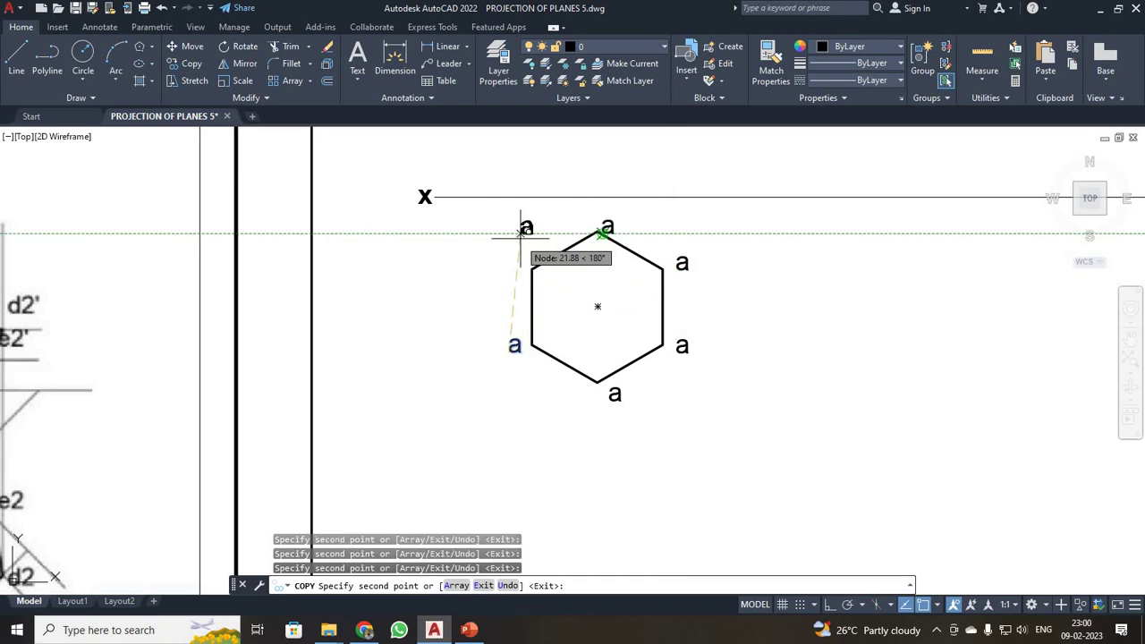
text(u)
key(Return)
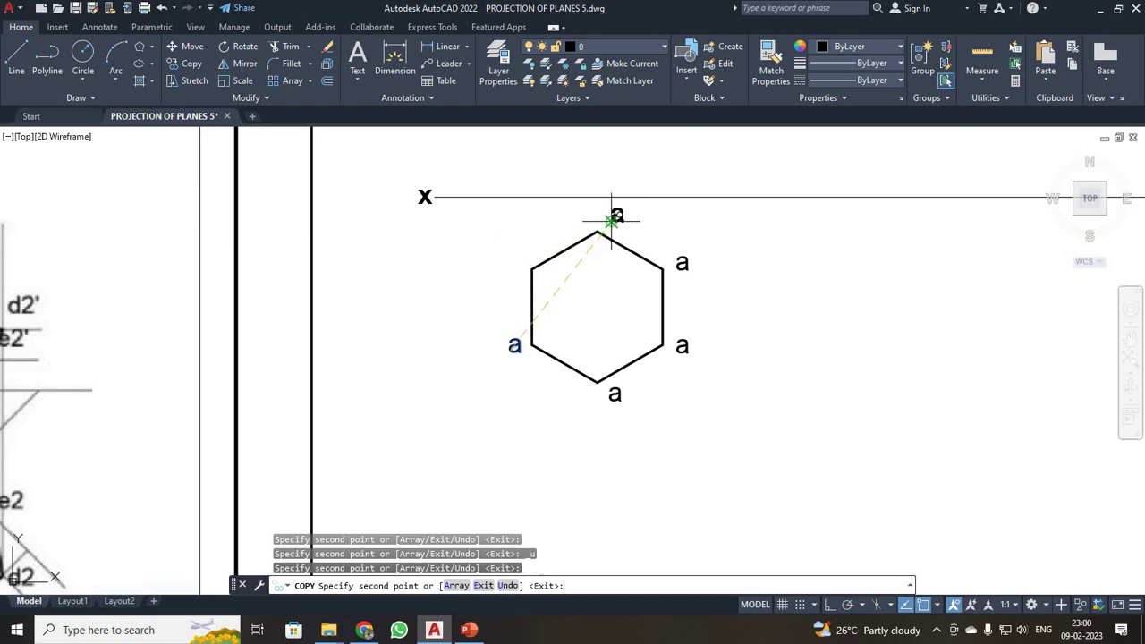
text(u)
key(Return)
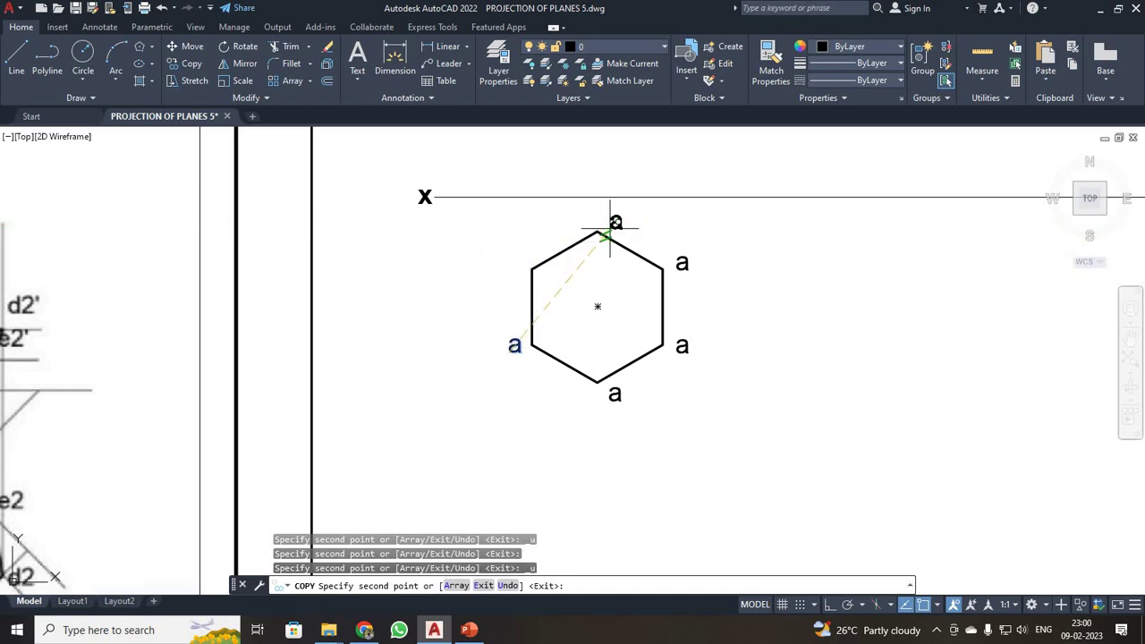
click(613, 226)
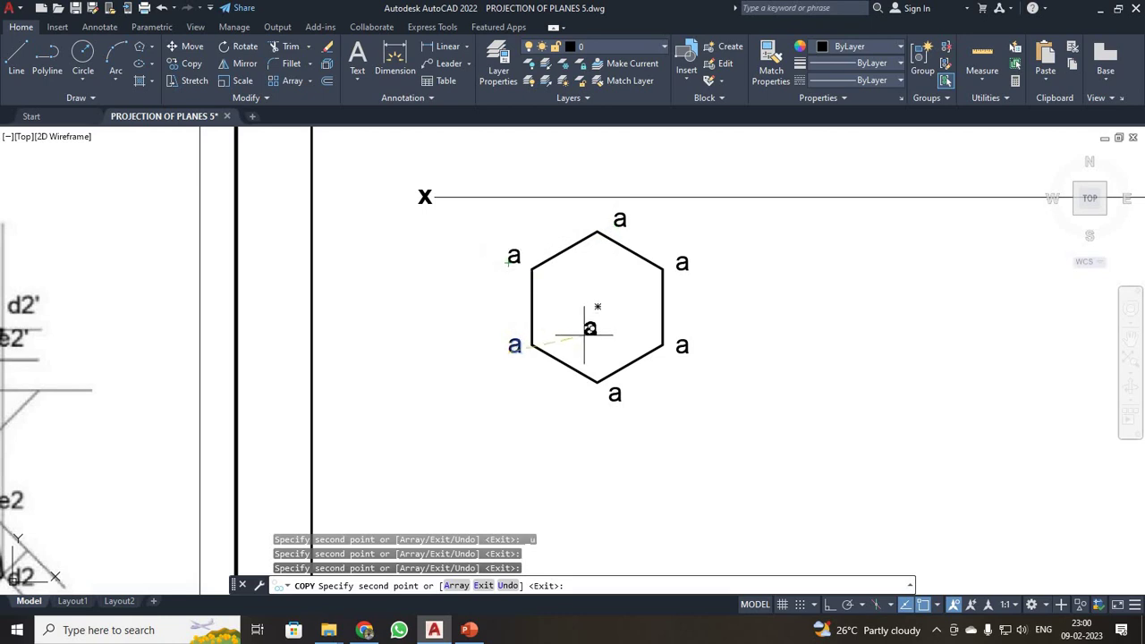
key(Escape)
Change the bottom label to 'b' and the lower-right label to 'c'
click(613, 399)
double_click(613, 399)
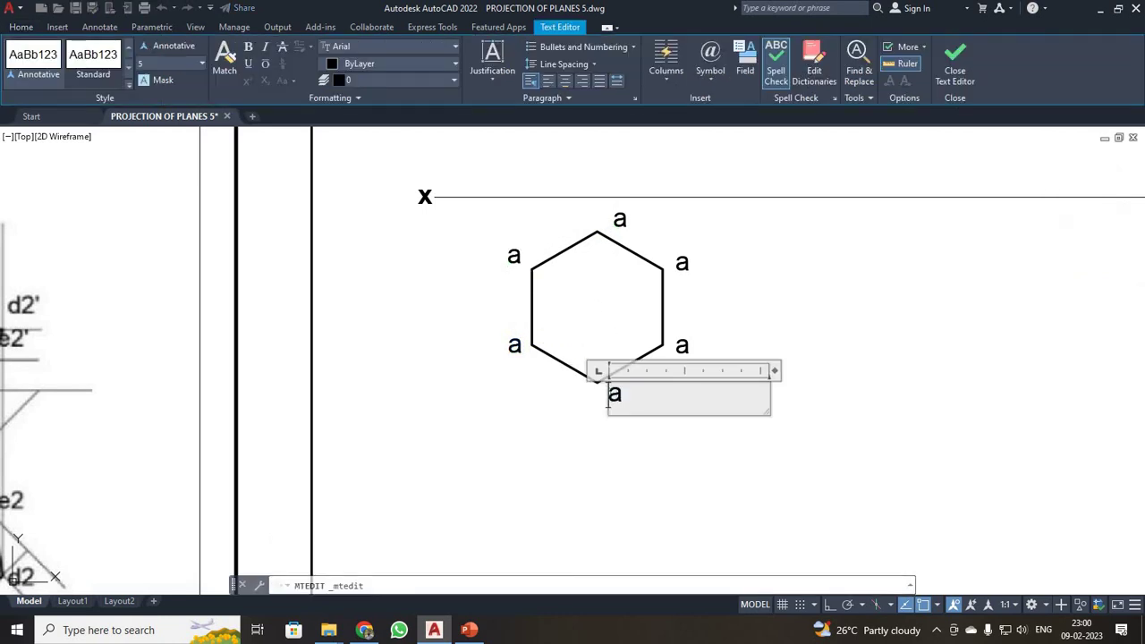
text(b)
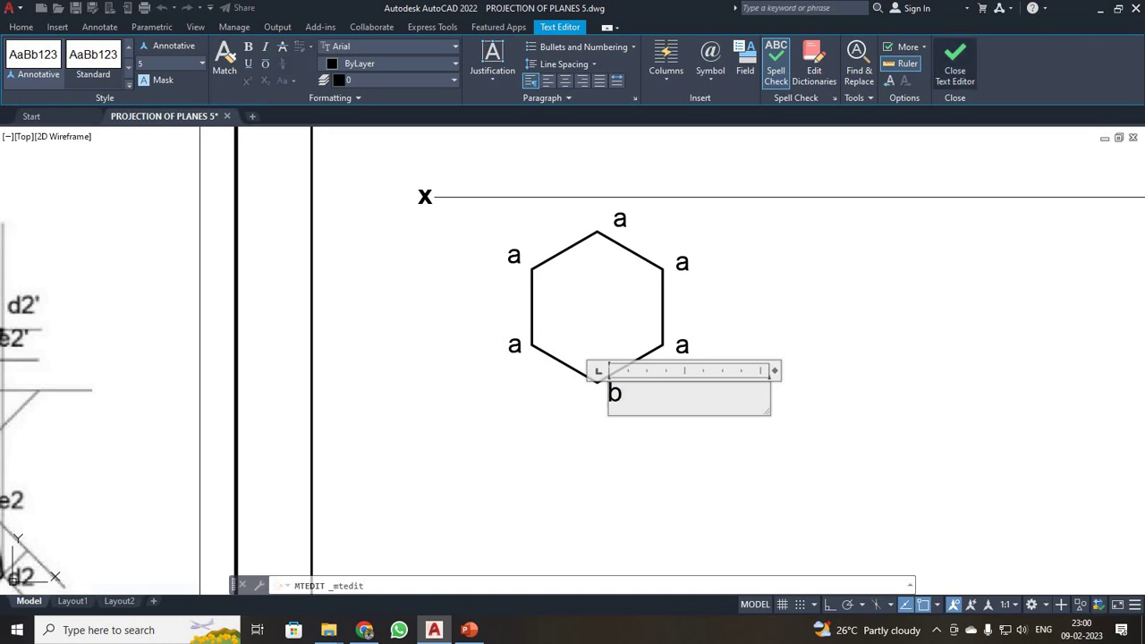
click(954, 70)
double_click(684, 344)
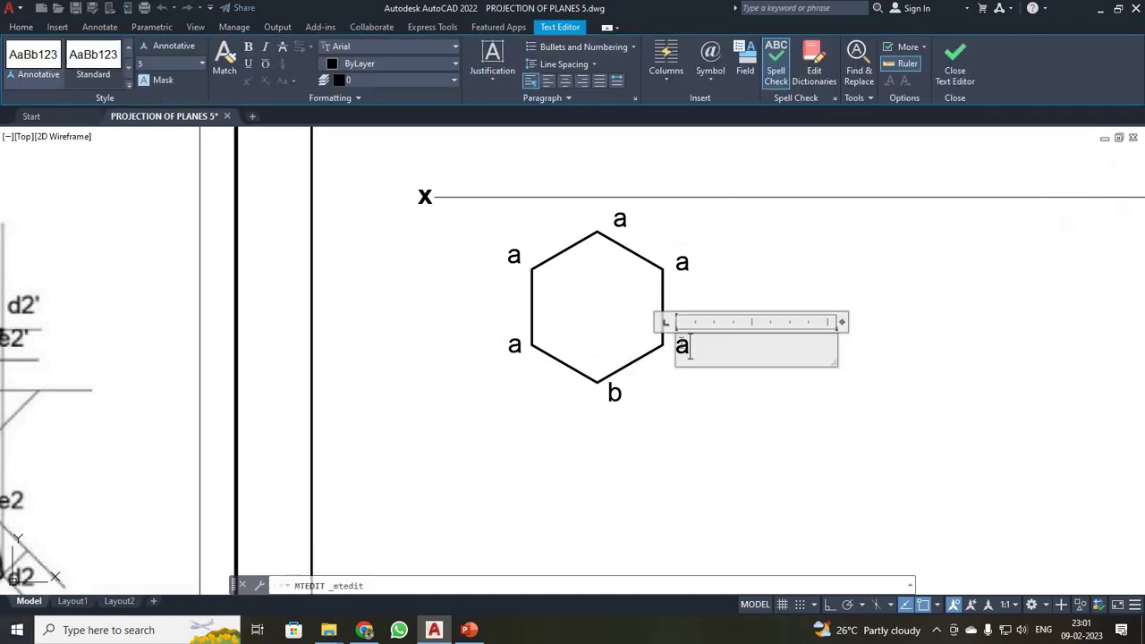
text(c)
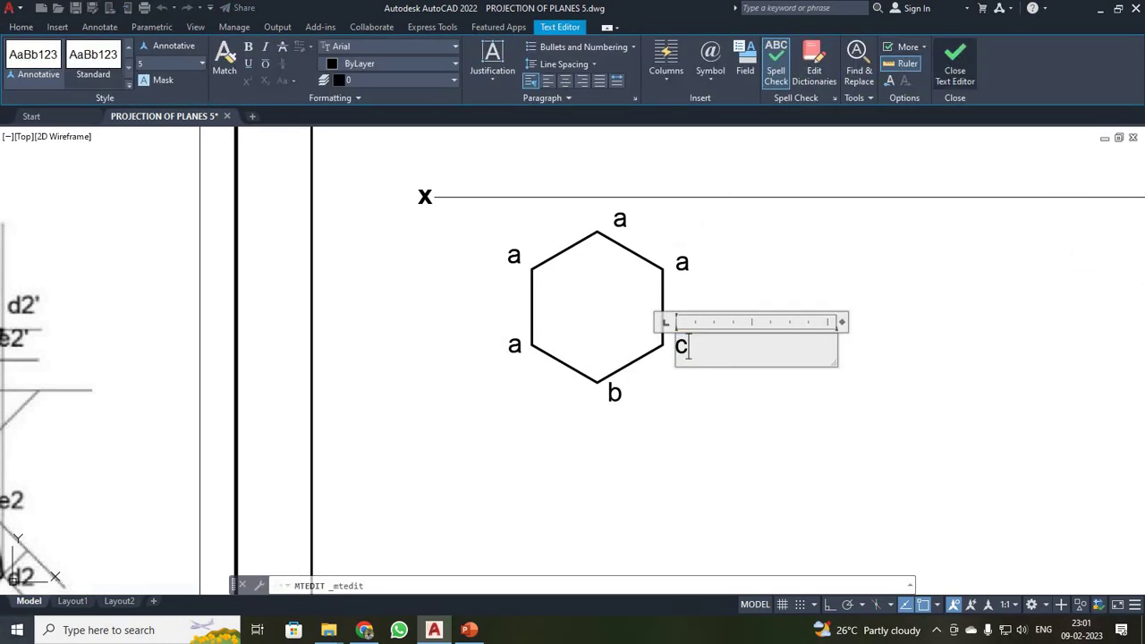
click(955, 70)
Change the upper-right, top and upper-left labels to 'd', 'e' and 'f'
double_click(684, 264)
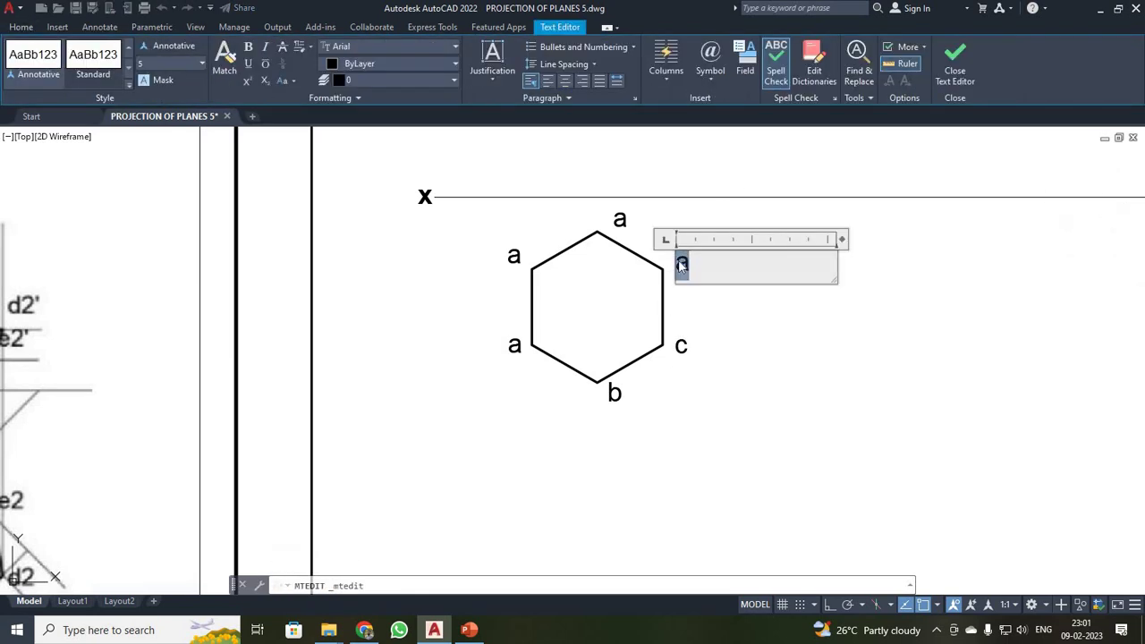
text(d)
click(955, 70)
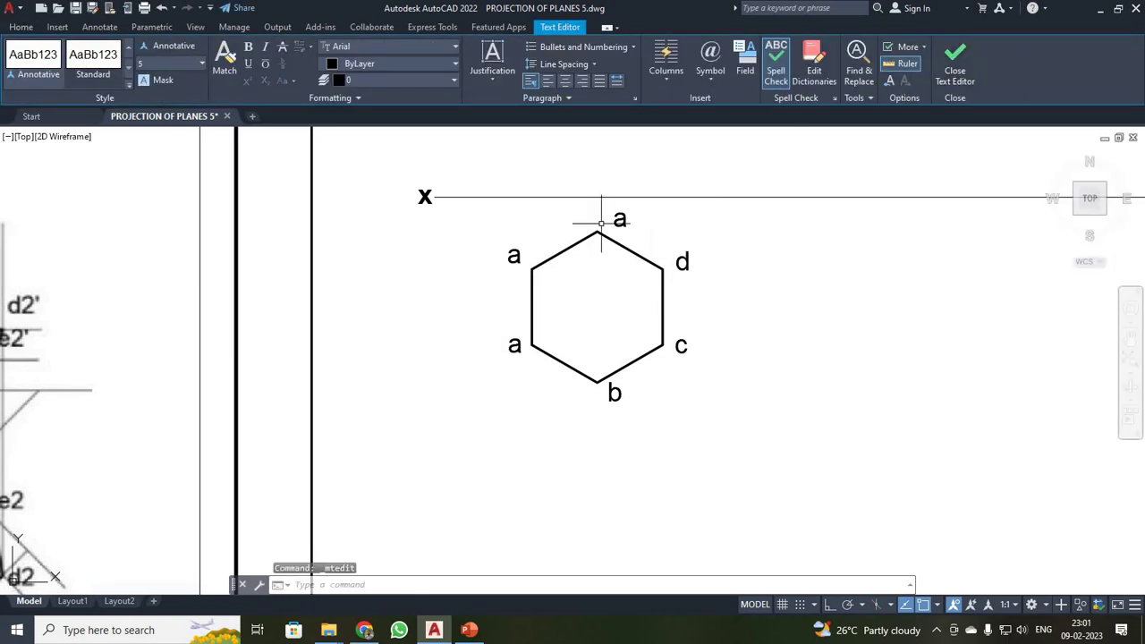
double_click(620, 218)
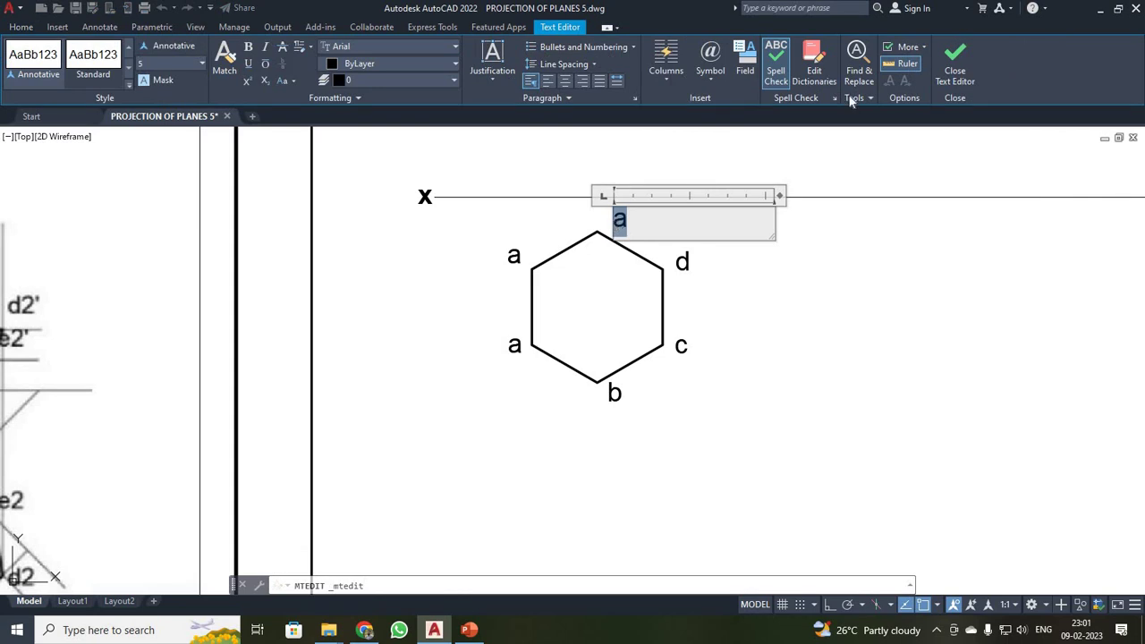
text(e)
click(954, 70)
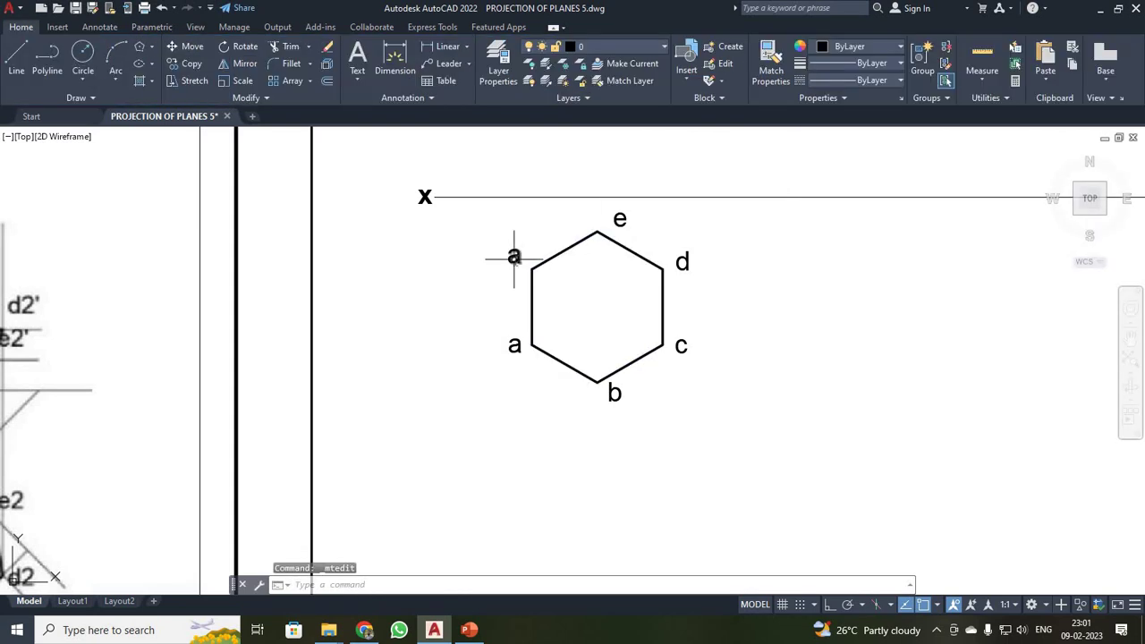
double_click(515, 257)
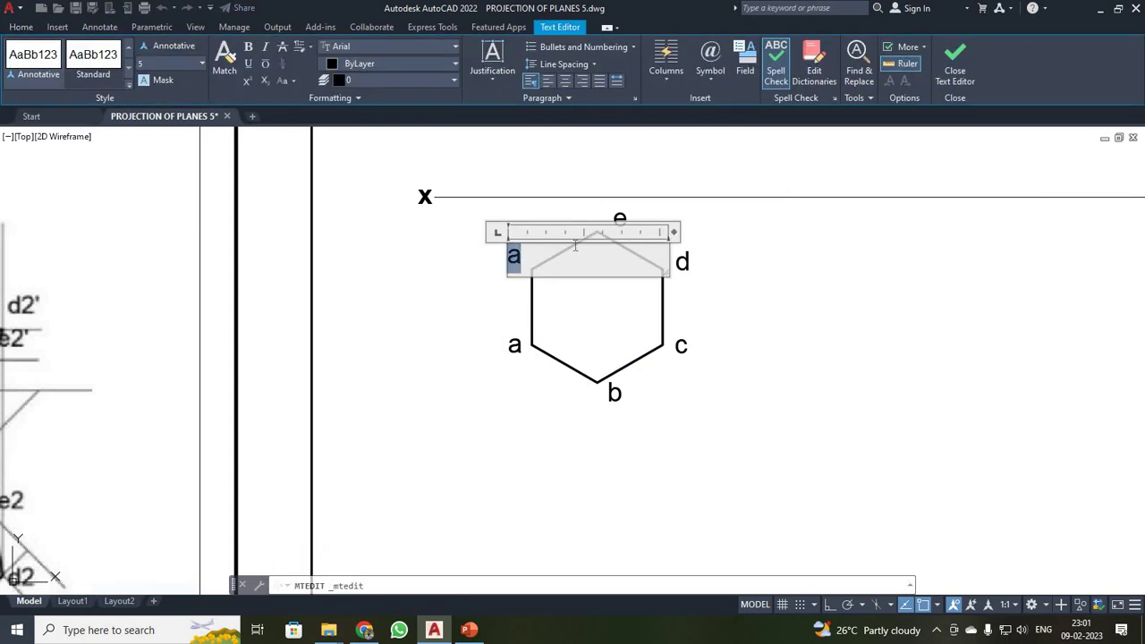
text(f)
click(954, 70)
Move the hexagon and its a–f labels further below the XY line
scroll(771, 270, down, 2)
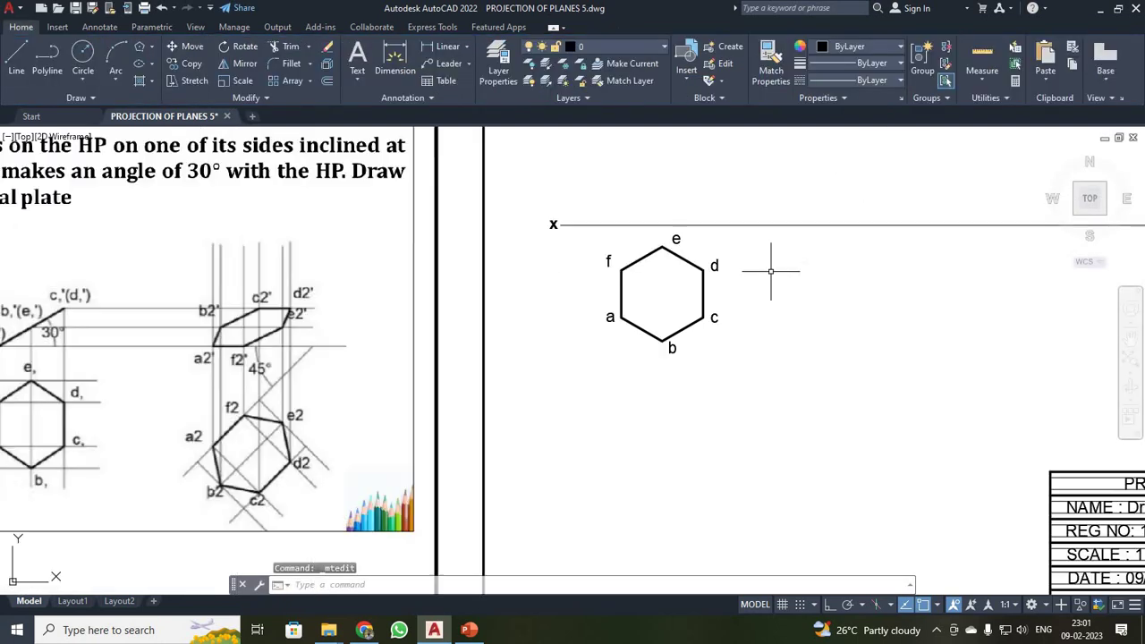
scroll(761, 300, up, 2)
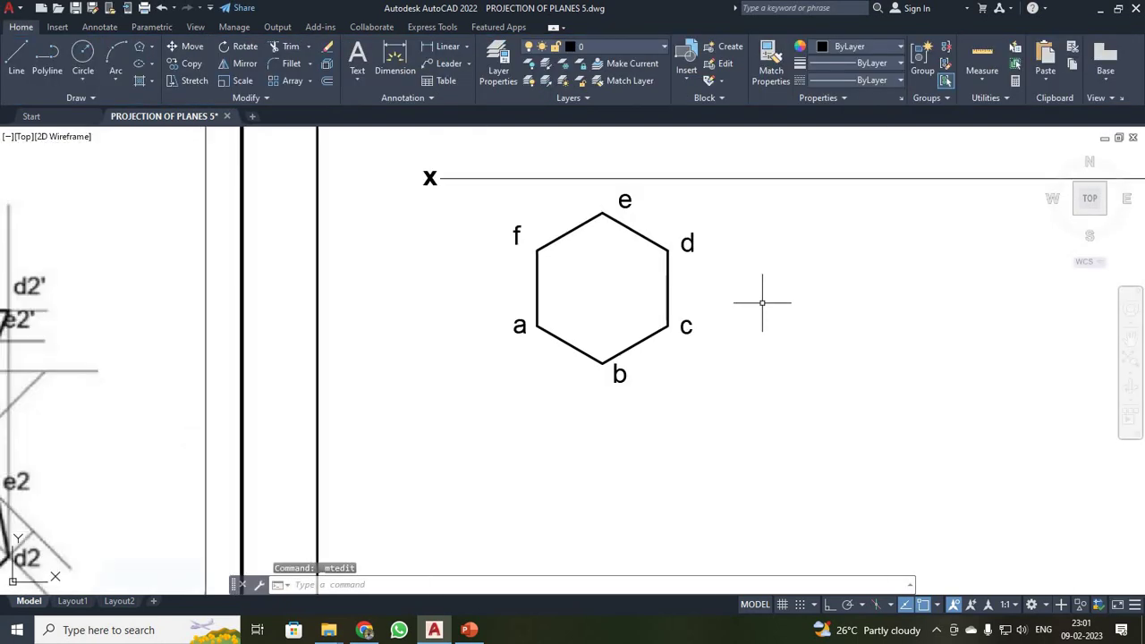
click(491, 186)
click(739, 385)
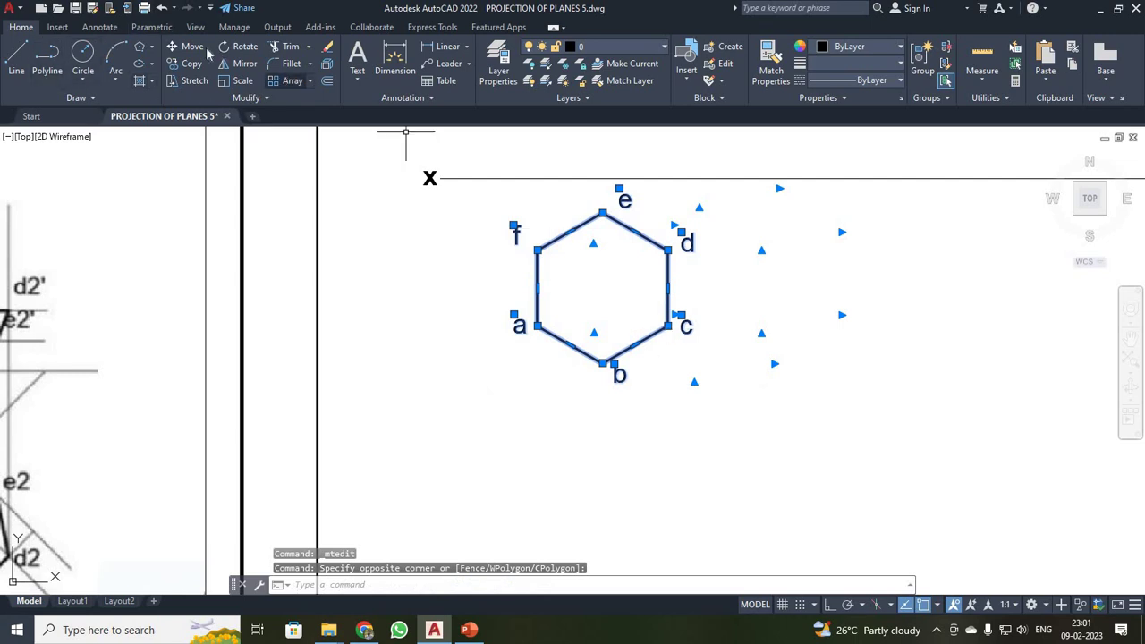
click(188, 47)
click(537, 249)
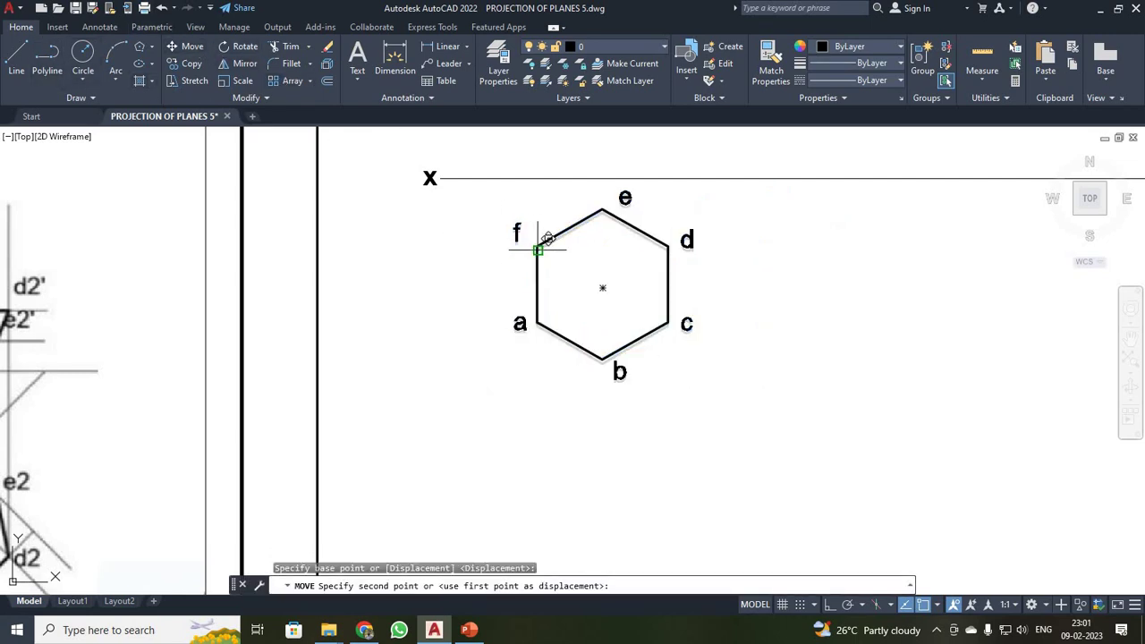
click(538, 304)
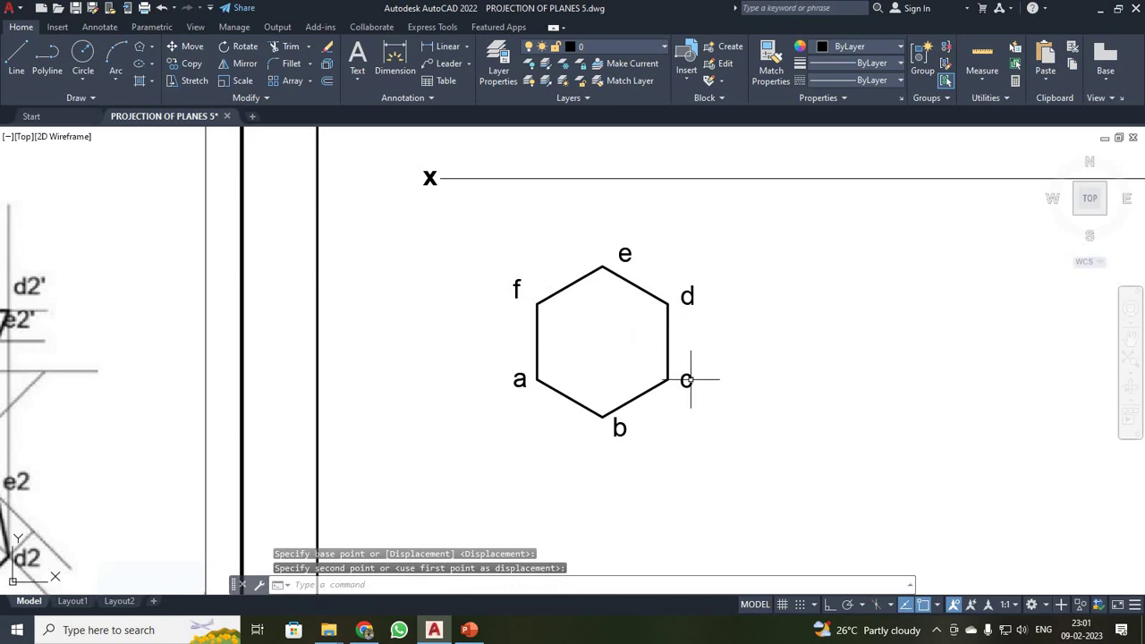
key(Escape)
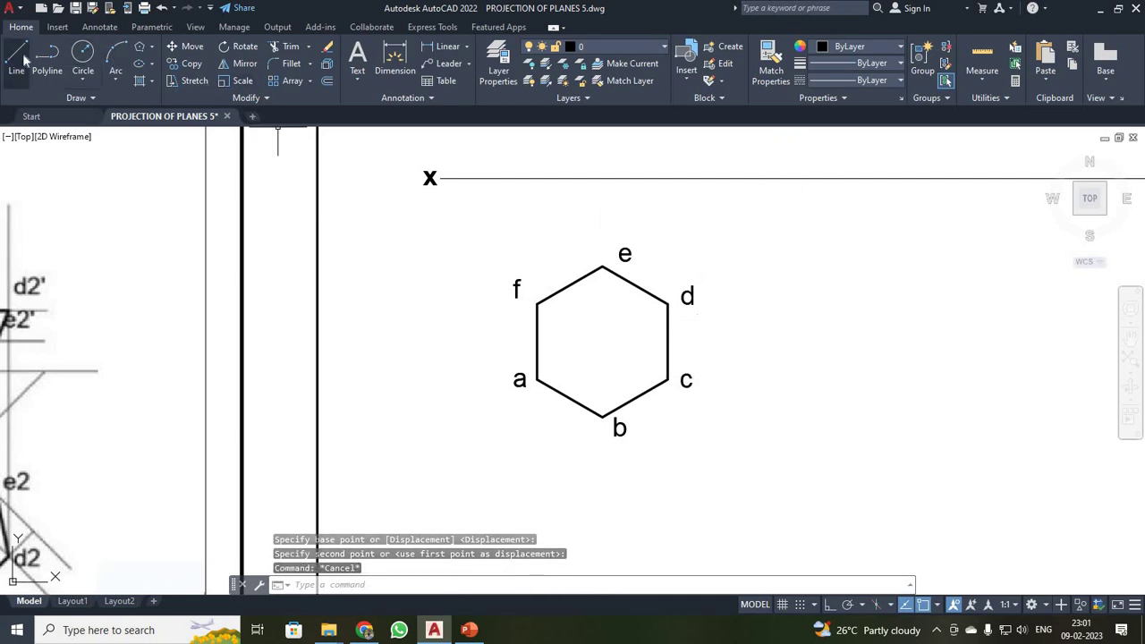
Draw vertical projectors from vertices f, b and c up to the XY line
click(18, 58)
click(537, 304)
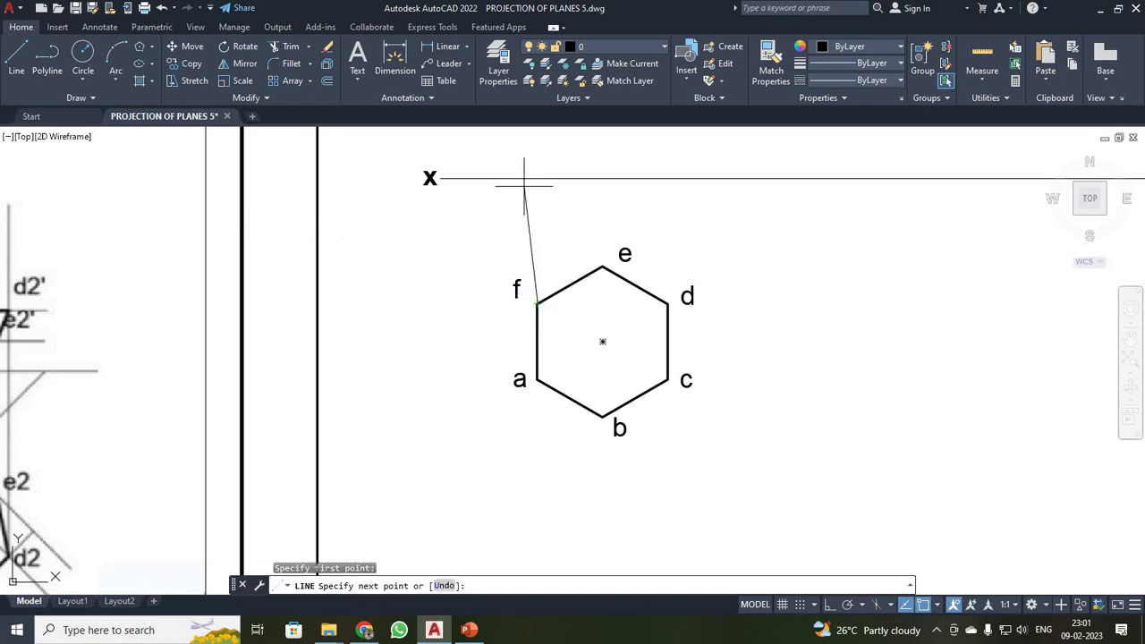
click(538, 178)
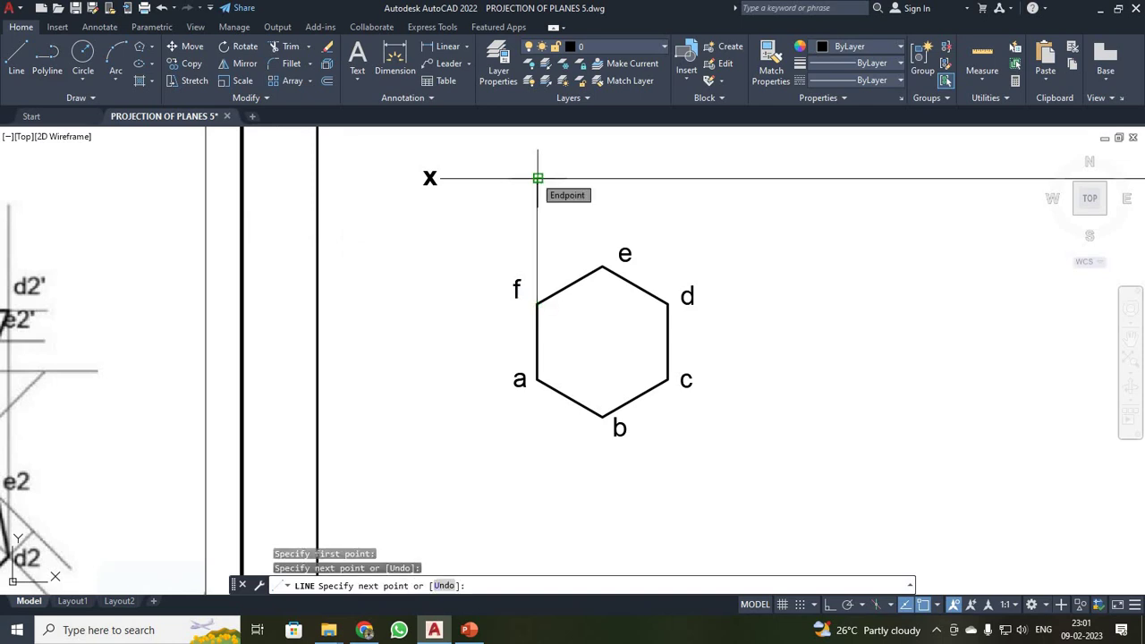
key(F8)
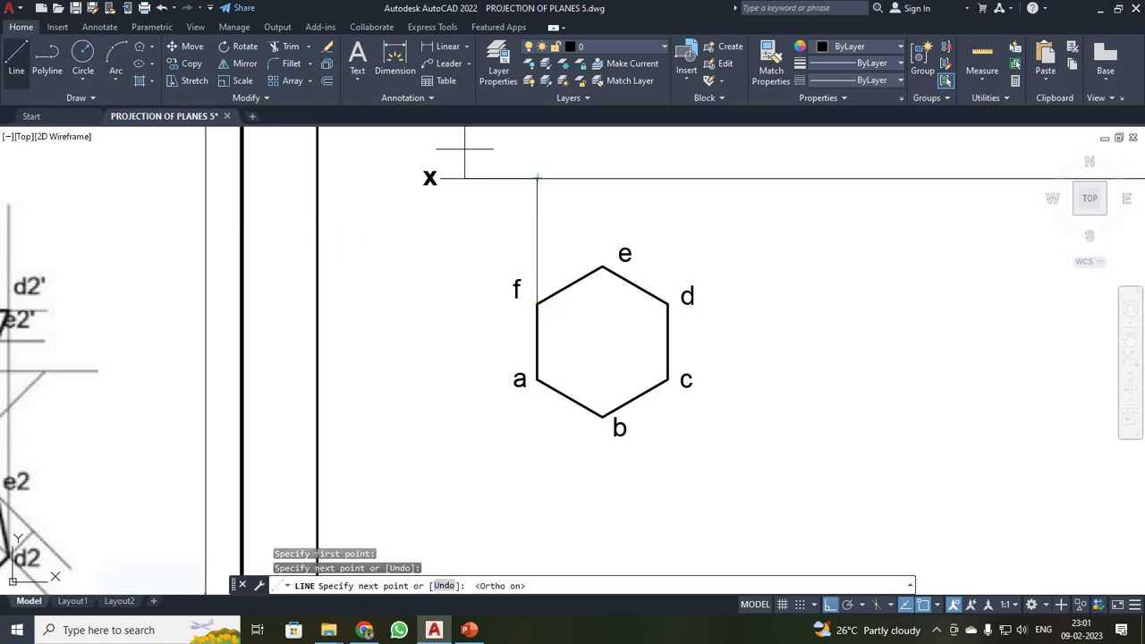
click(17, 55)
click(602, 416)
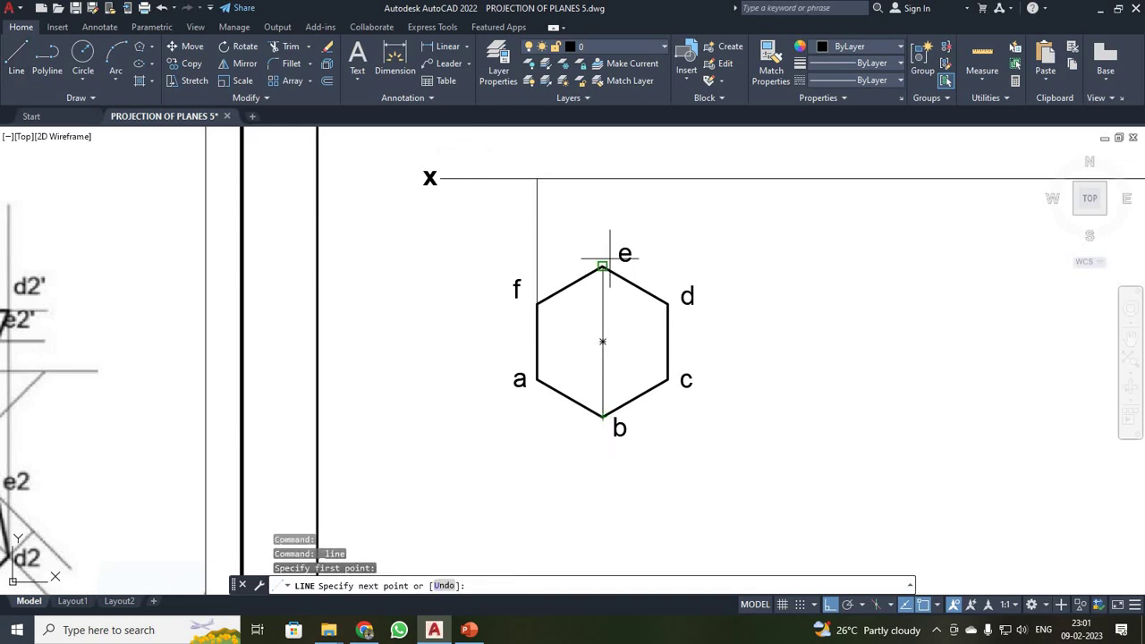
click(17, 56)
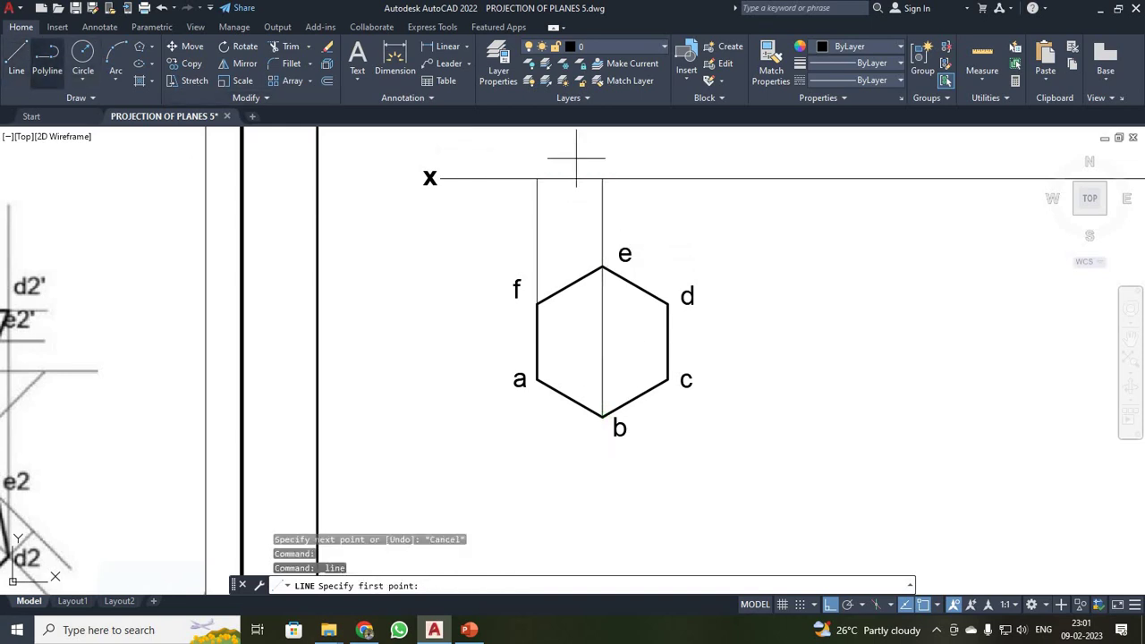
click(667, 379)
click(668, 178)
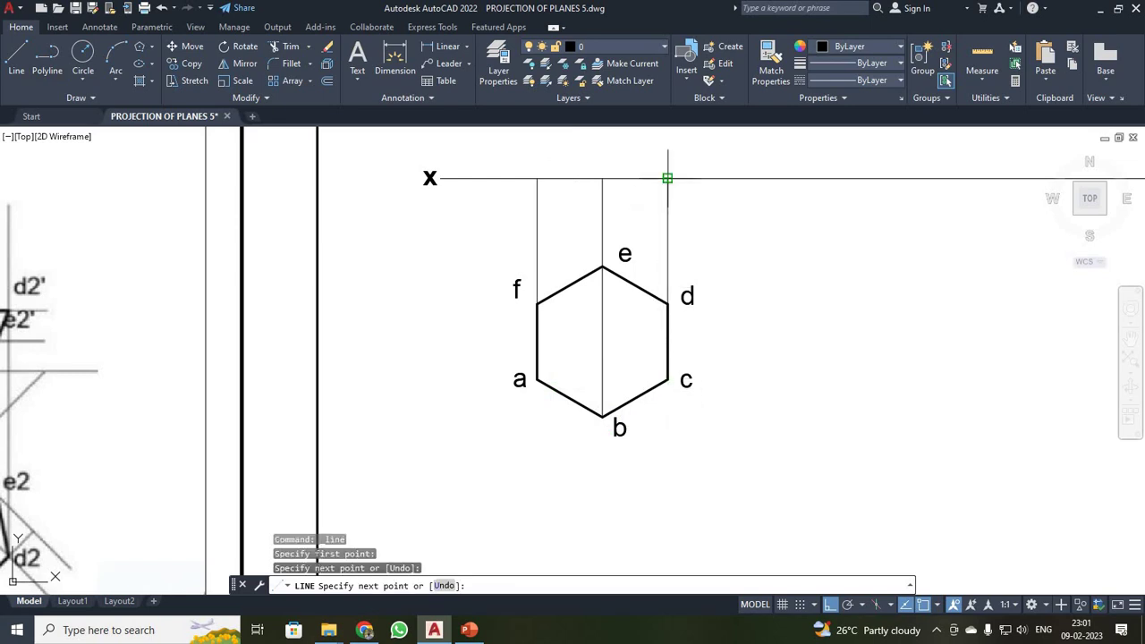
key(Escape)
Draw the front-view edge along XY between the f and c projectors at 0.35 mm lineweight
click(16, 61)
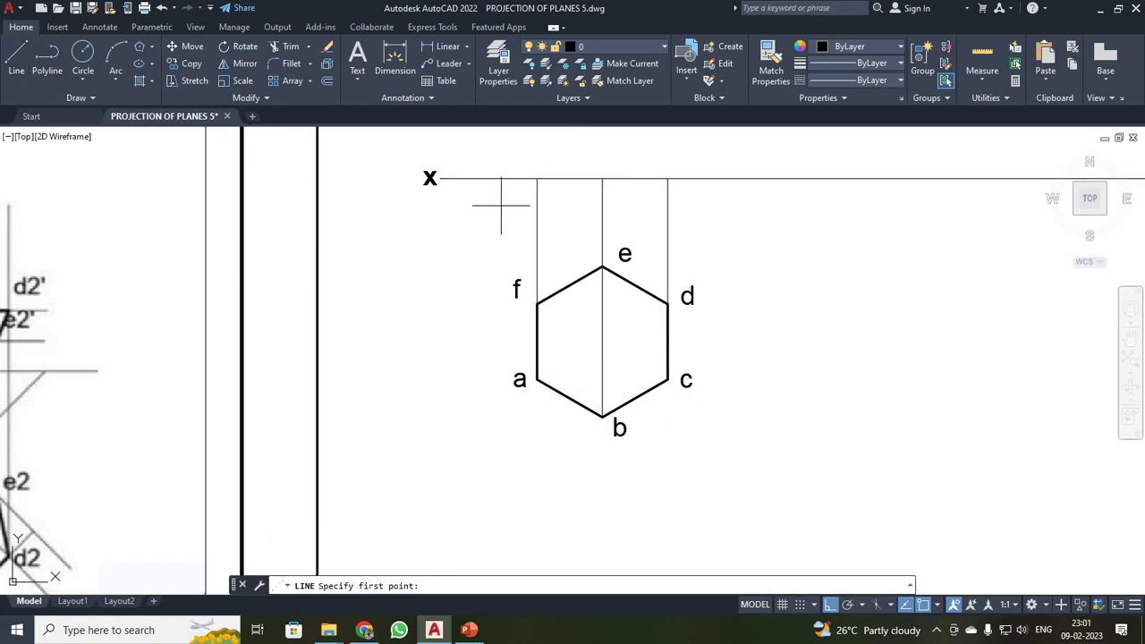
click(537, 178)
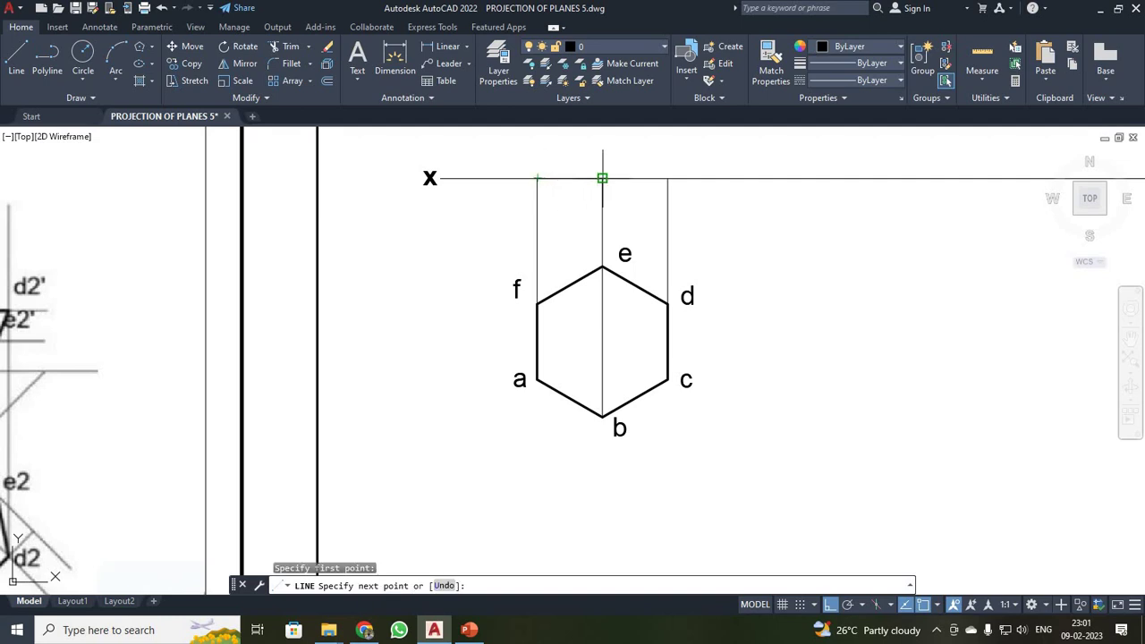
click(602, 178)
click(668, 178)
key(Escape)
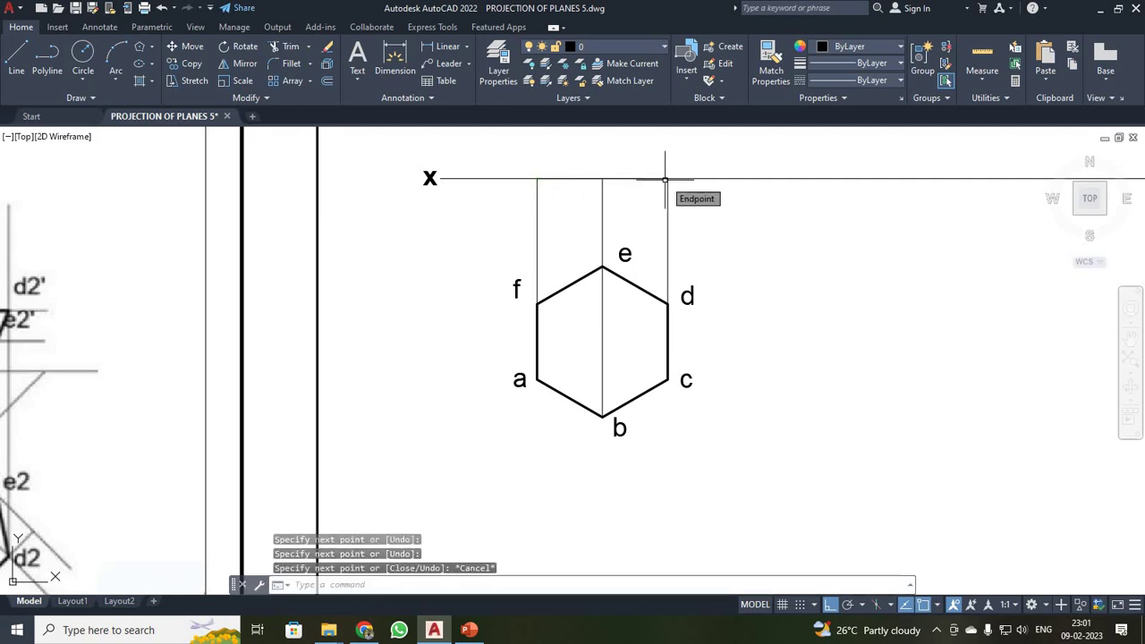
click(529, 157)
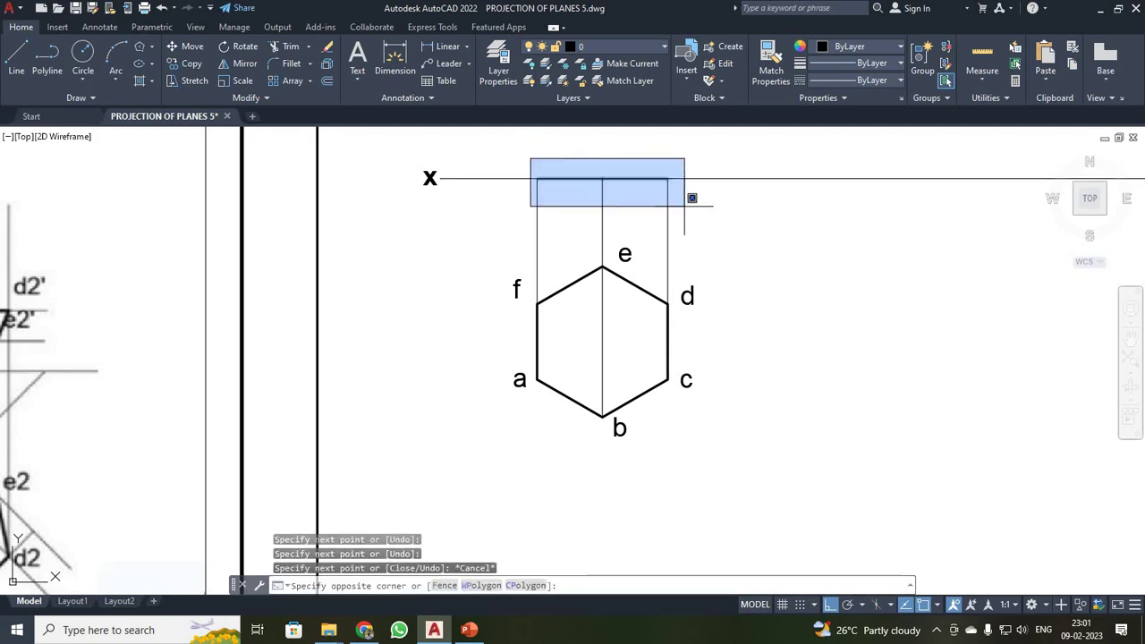
click(697, 199)
click(872, 63)
scroll(862, 229, down, 1)
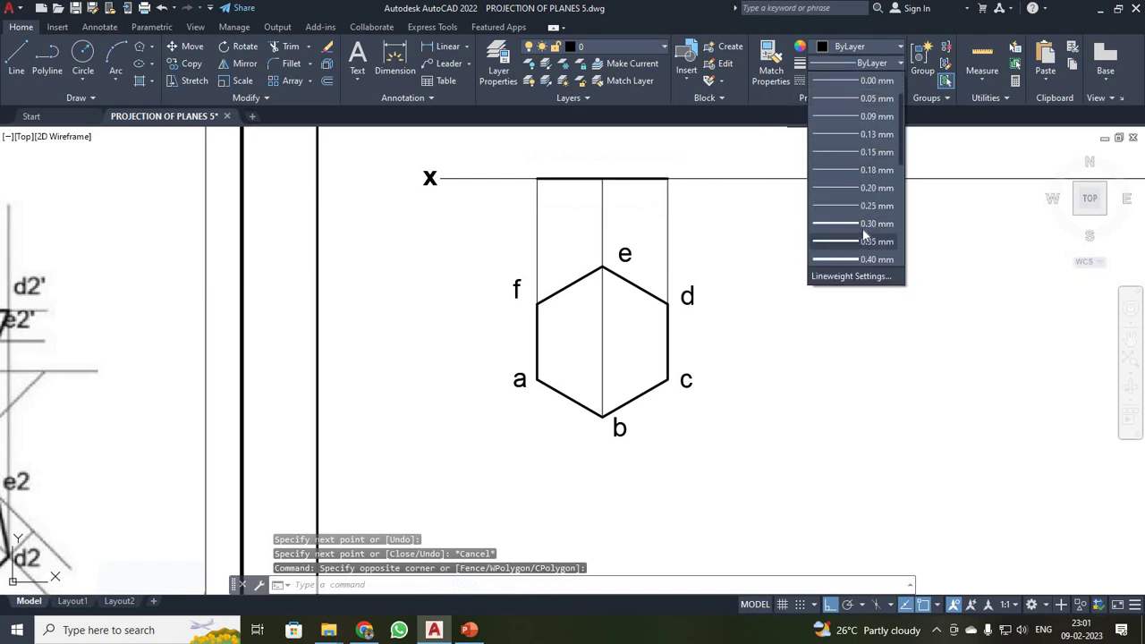
click(866, 237)
key(Escape)
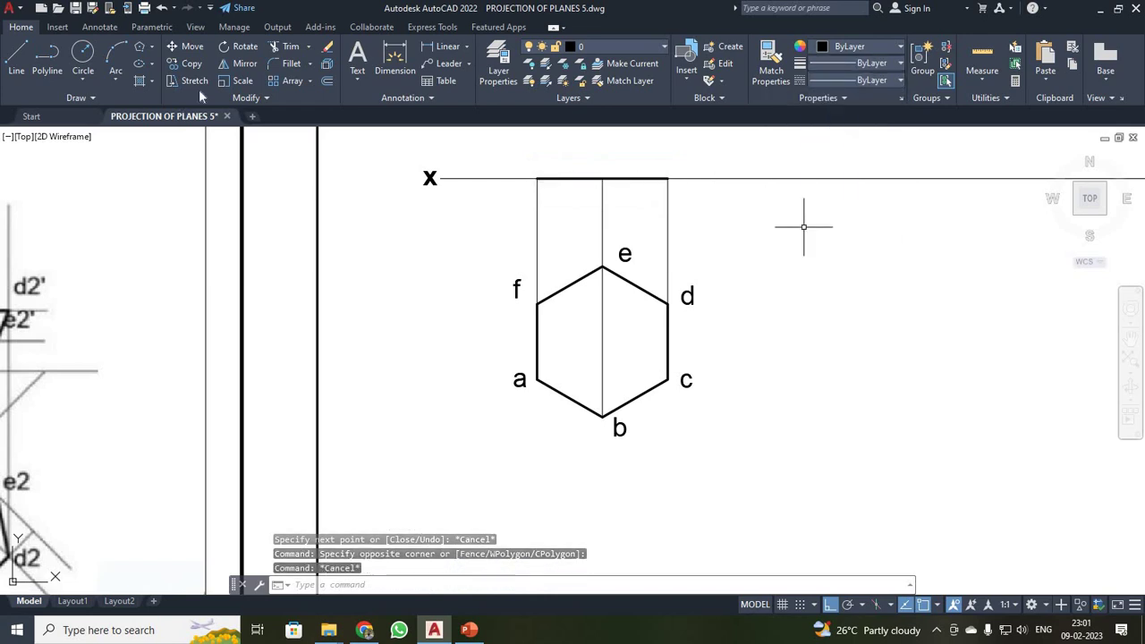
click(512, 381)
Copy label 'a' above the XY line and edit it to read a'(f')
click(521, 375)
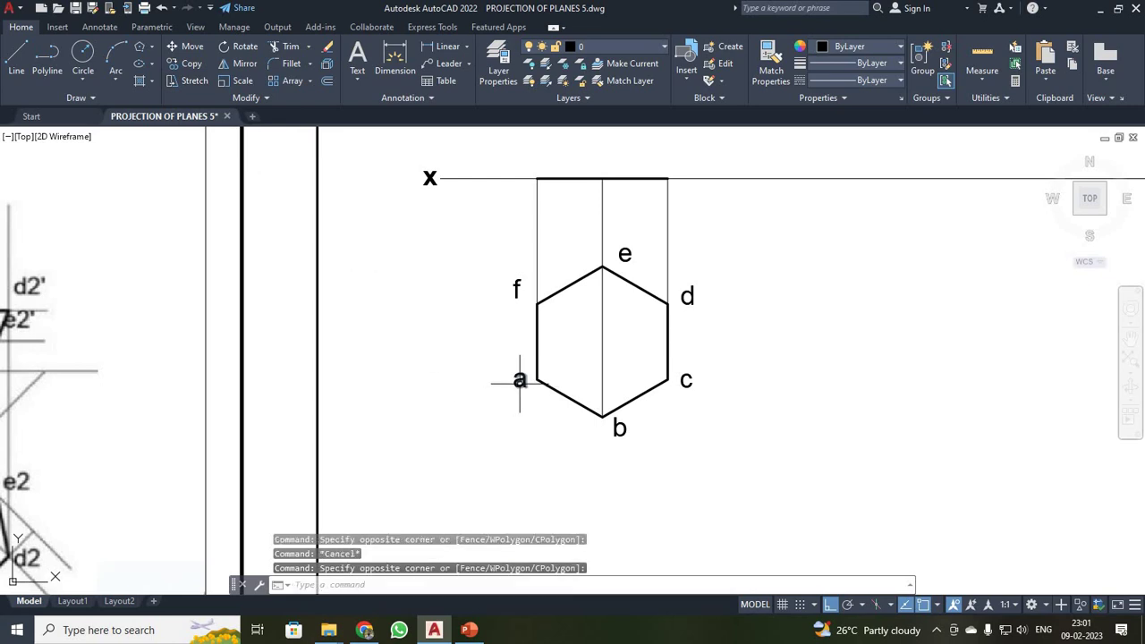
click(185, 64)
click(514, 386)
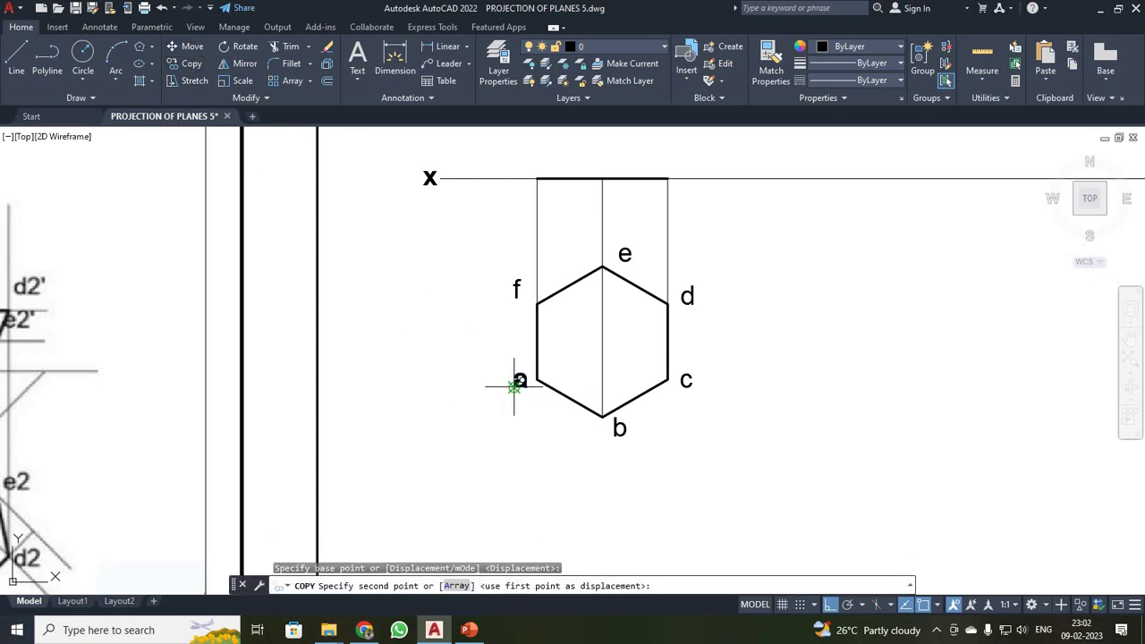
click(528, 162)
key(Escape)
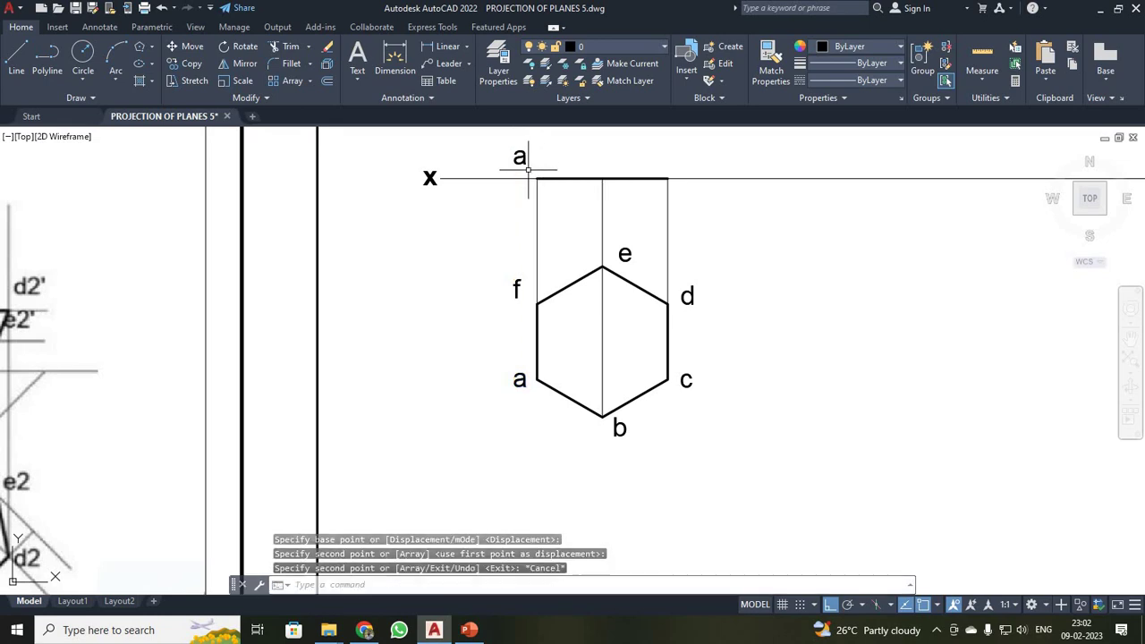
scroll(534, 170, up, 2)
double_click(511, 147)
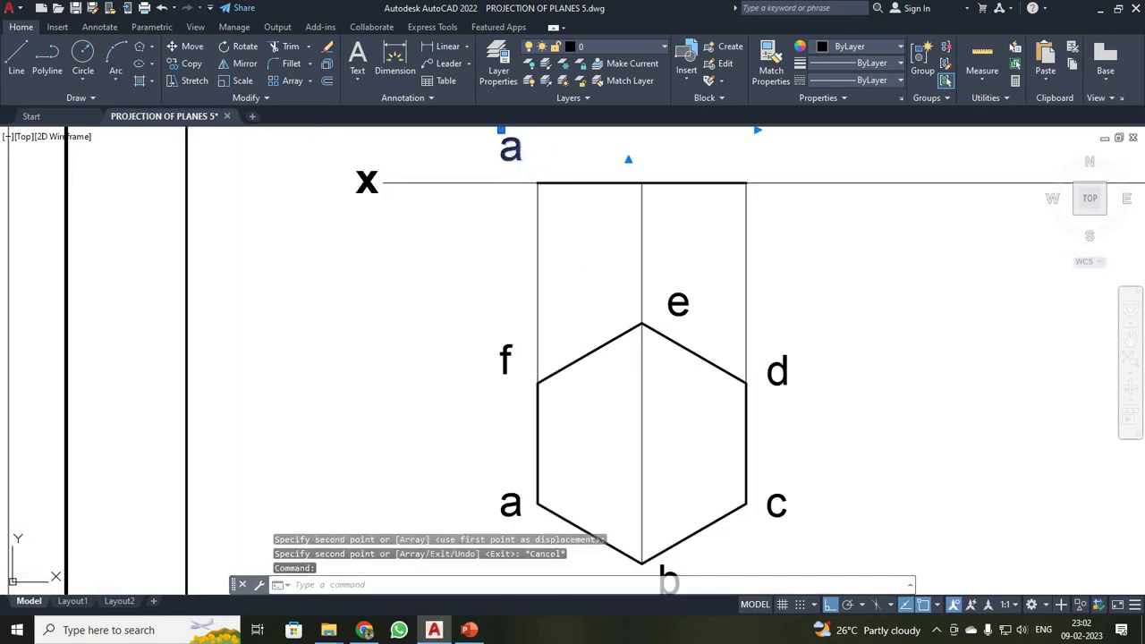
text(a')
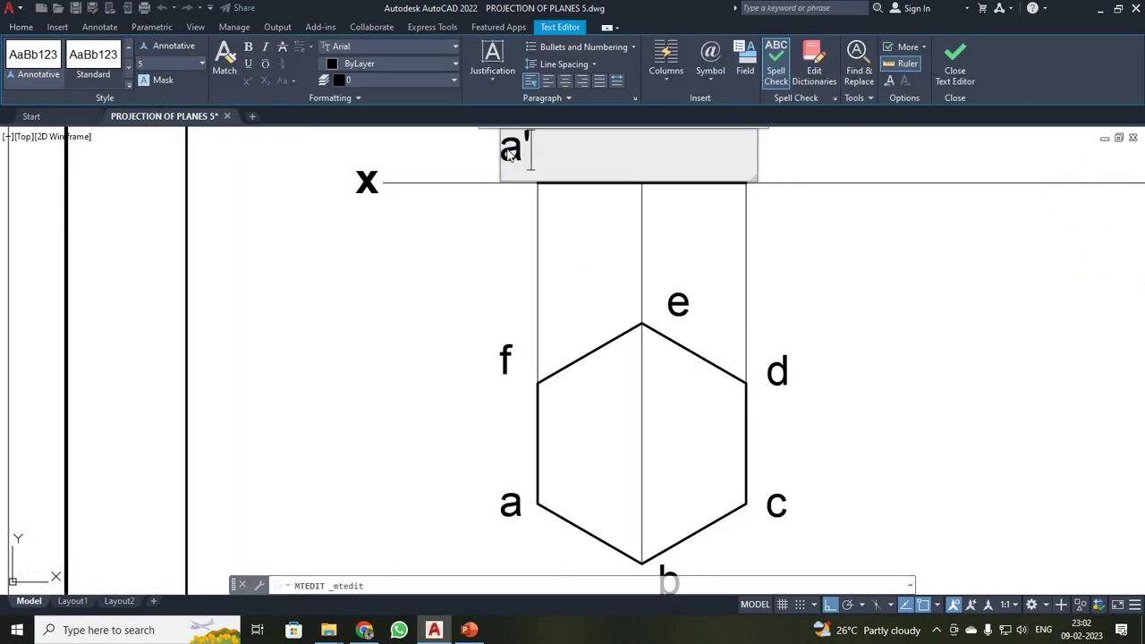
text((f')
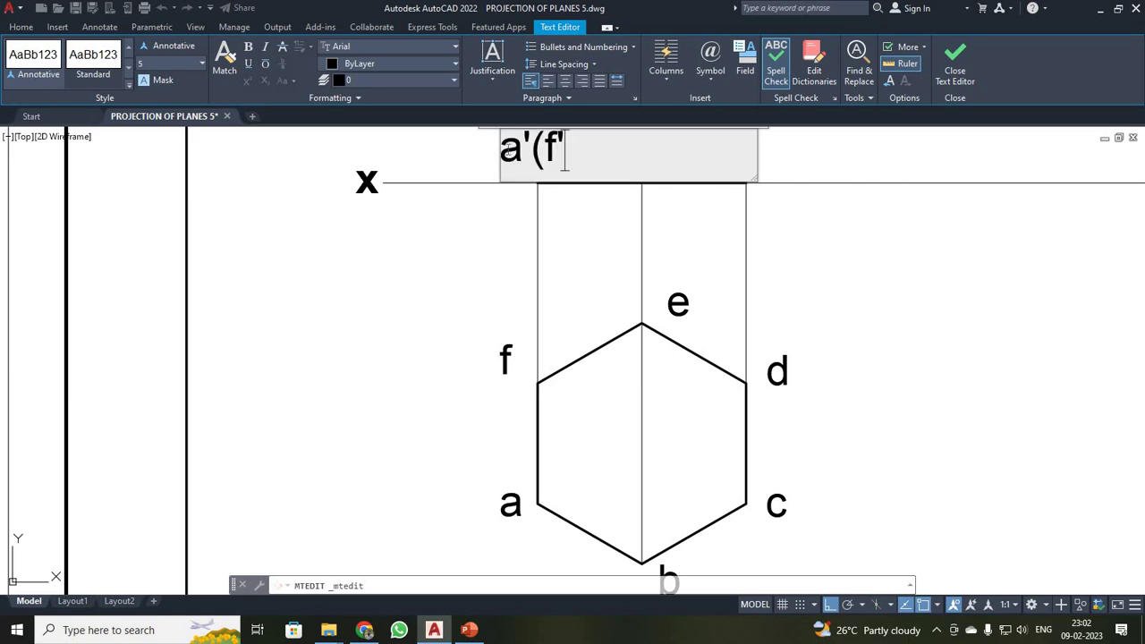
scroll(498, 173, down, 4)
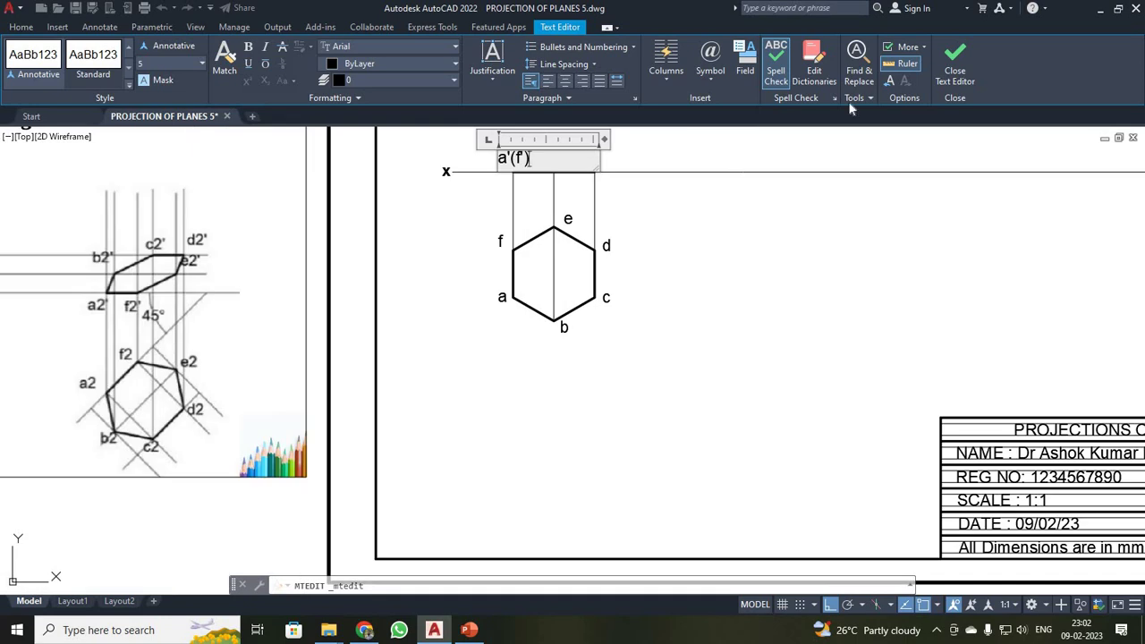
scroll(620, 204, up, 2)
click(761, 250)
scroll(741, 276, down, 2)
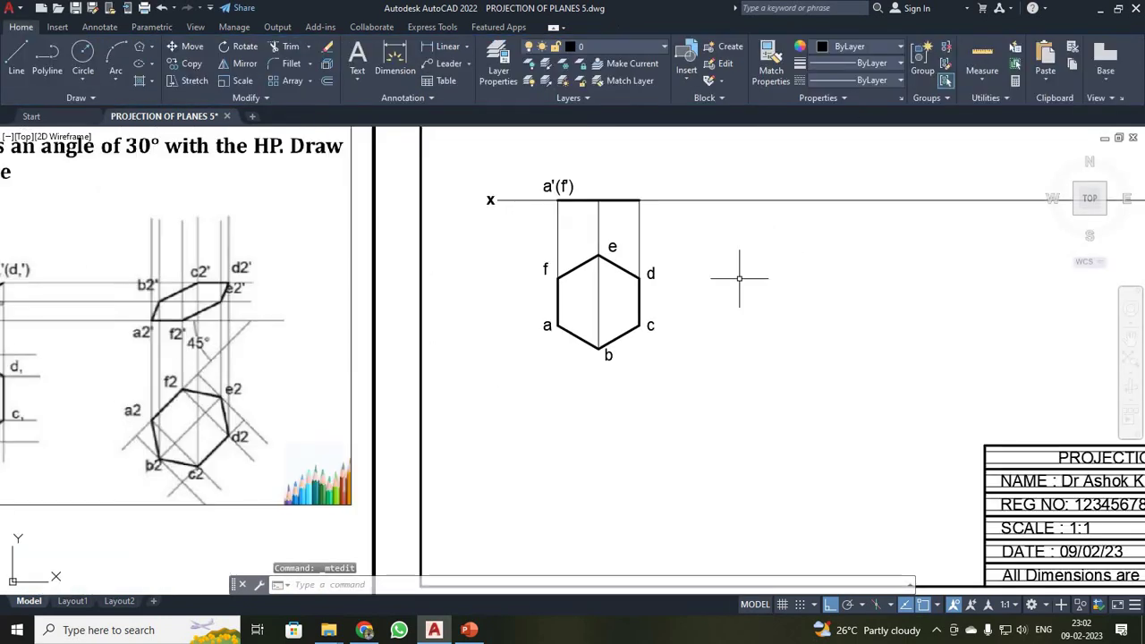
Zoom Window onto the hexagon and copy a'(f') to the edge's middle and right points
text(z)
key(Return)
text(w)
key(Return)
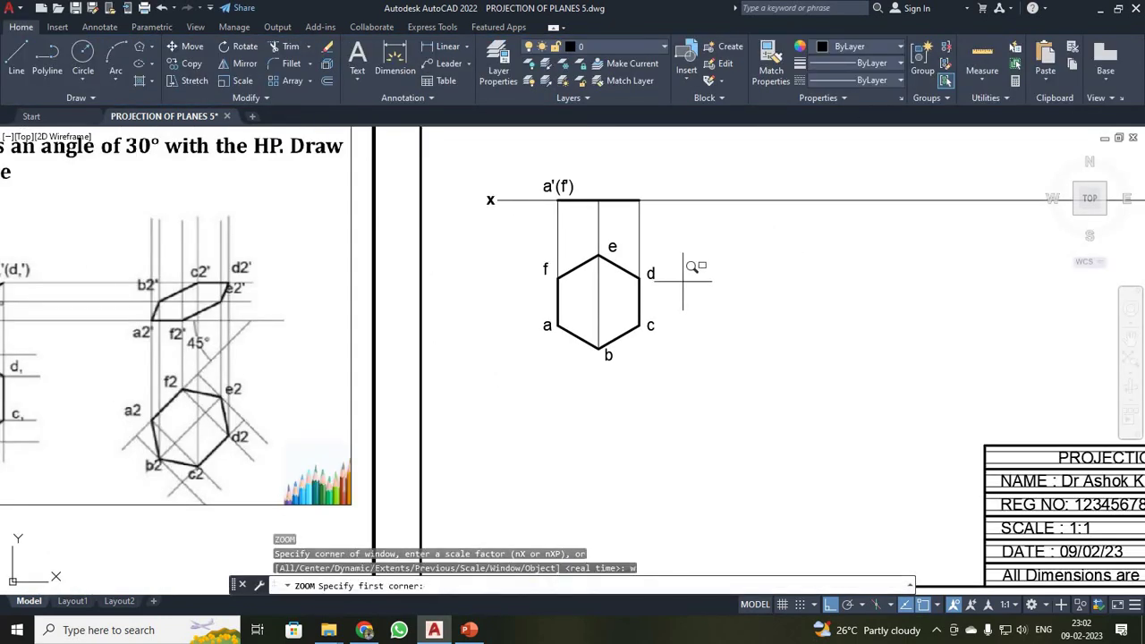
click(528, 167)
click(677, 332)
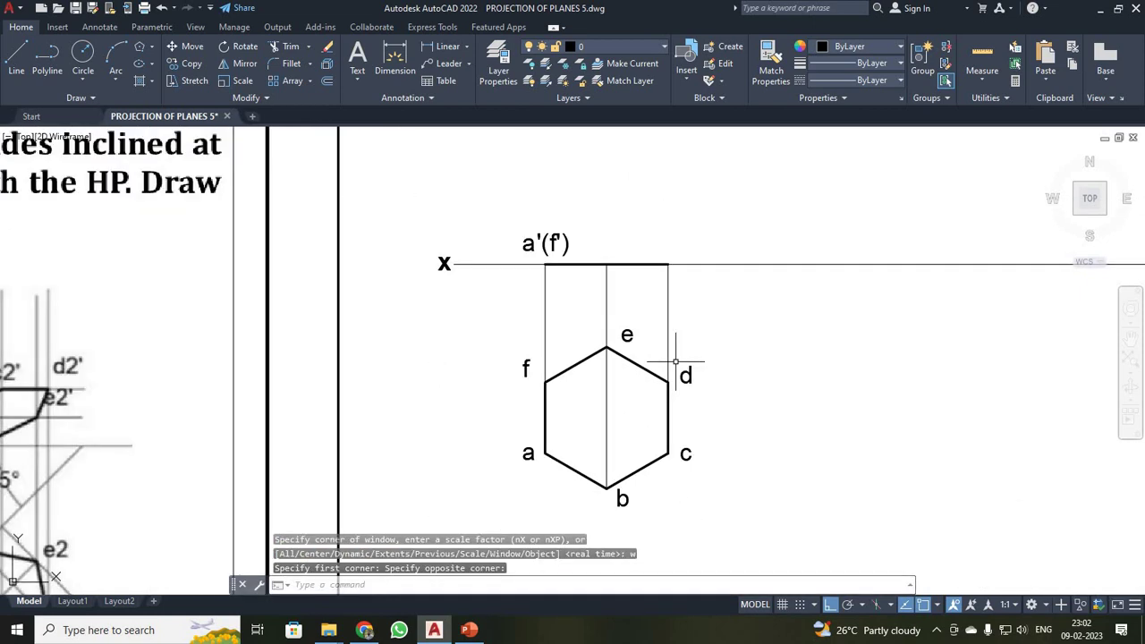
click(529, 243)
click(192, 63)
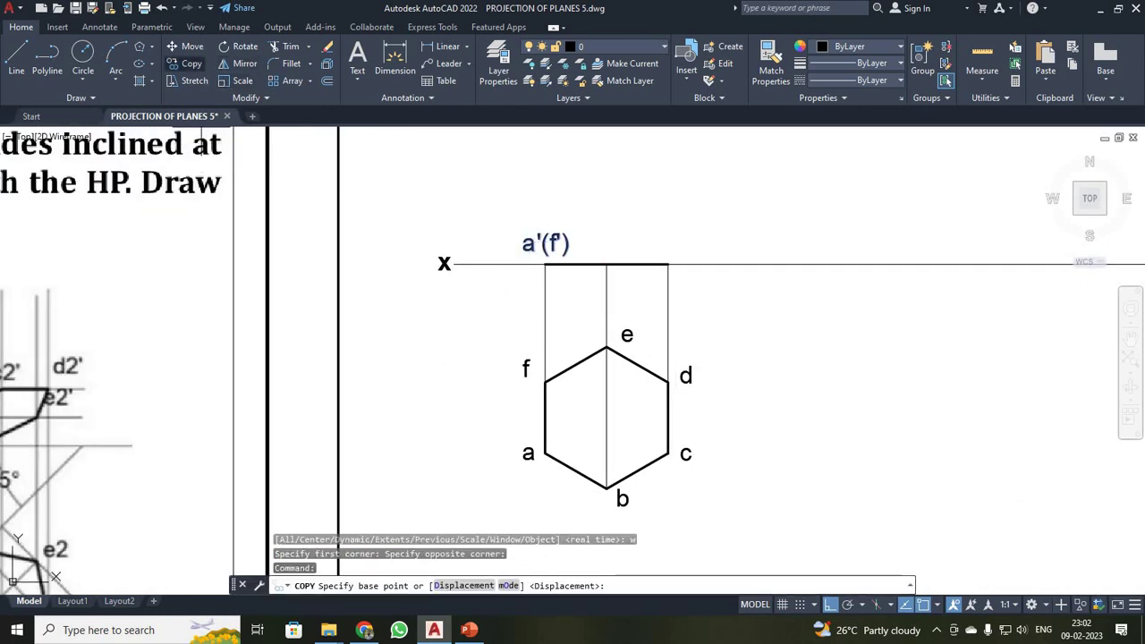
click(524, 261)
click(590, 260)
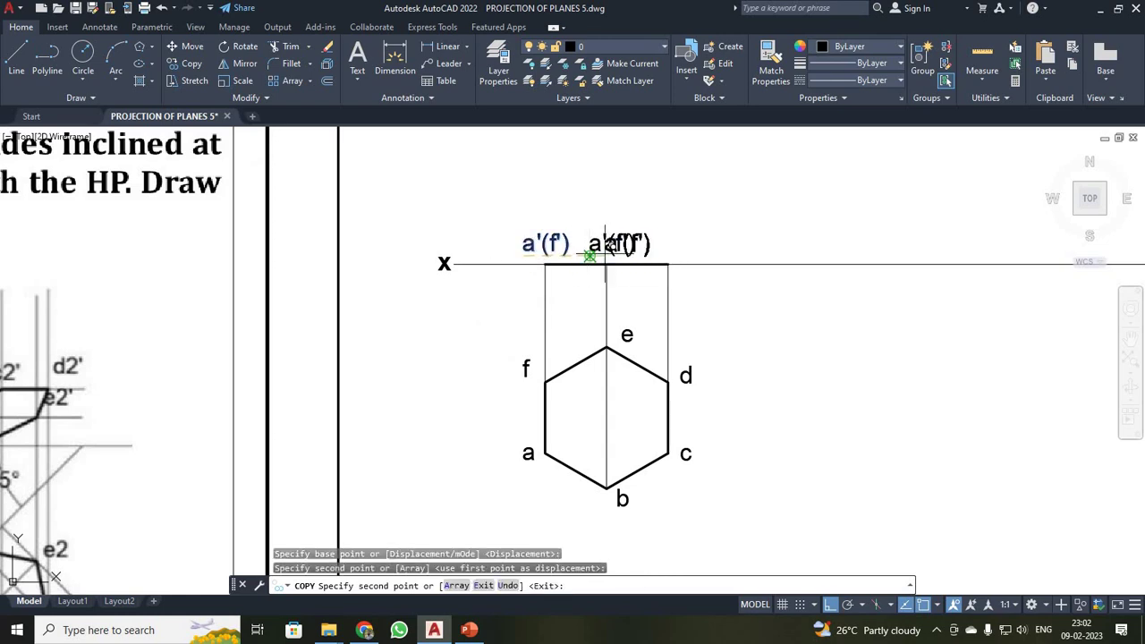
click(660, 258)
key(Return)
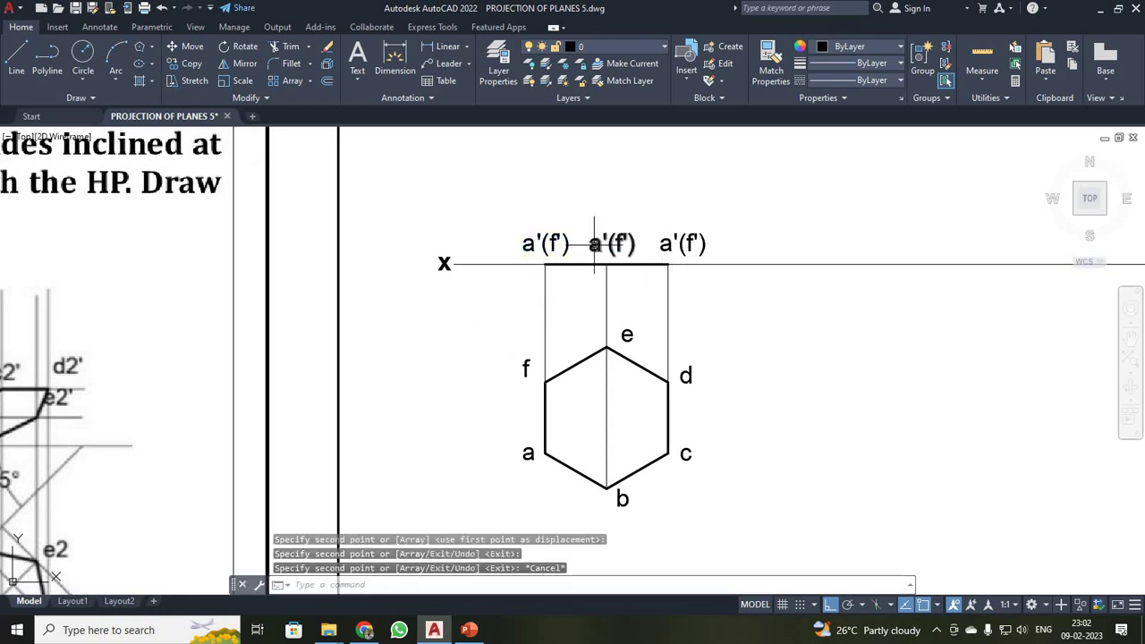
Edit the middle copy to b'(e') and the right copy to c'(d')
double_click(601, 247)
drag(602, 249, 591, 244)
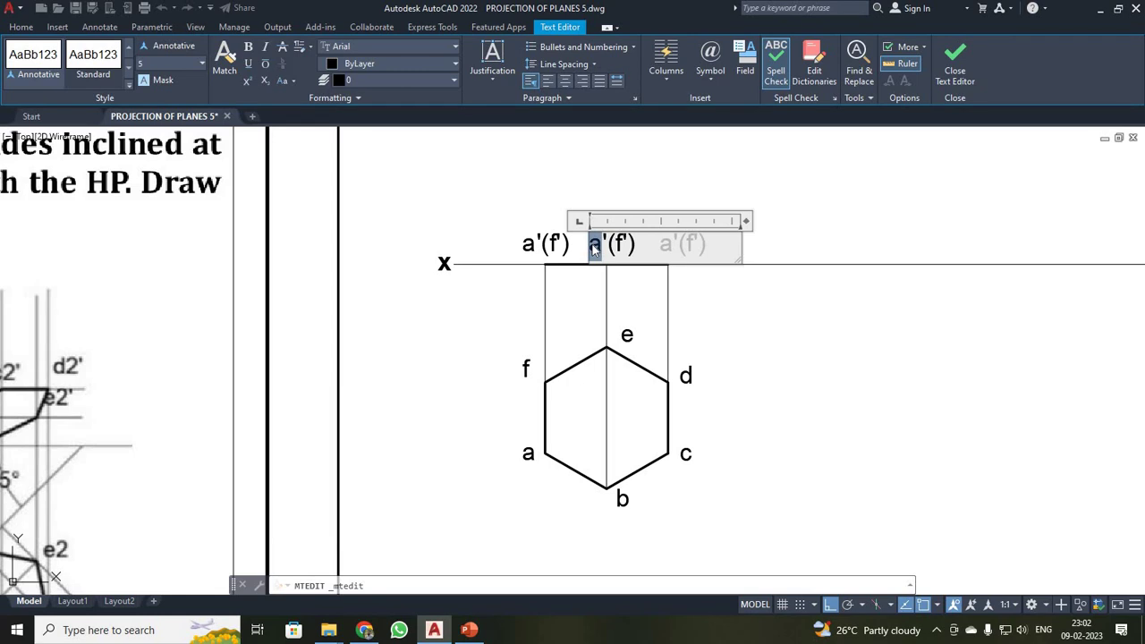
text(b'()
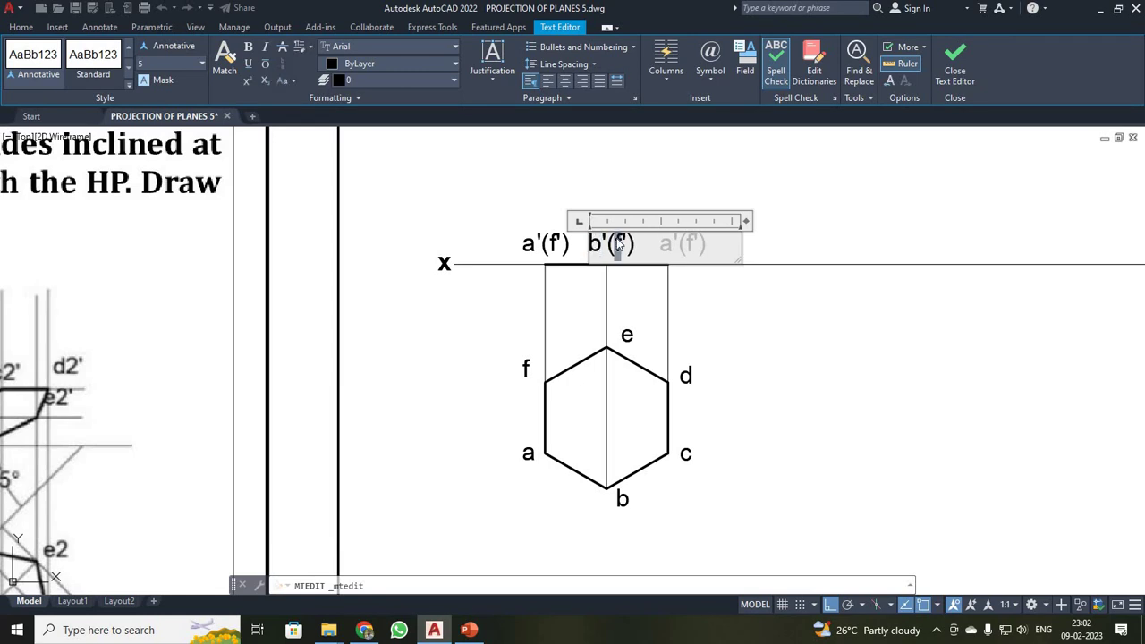
text(e)
click(955, 64)
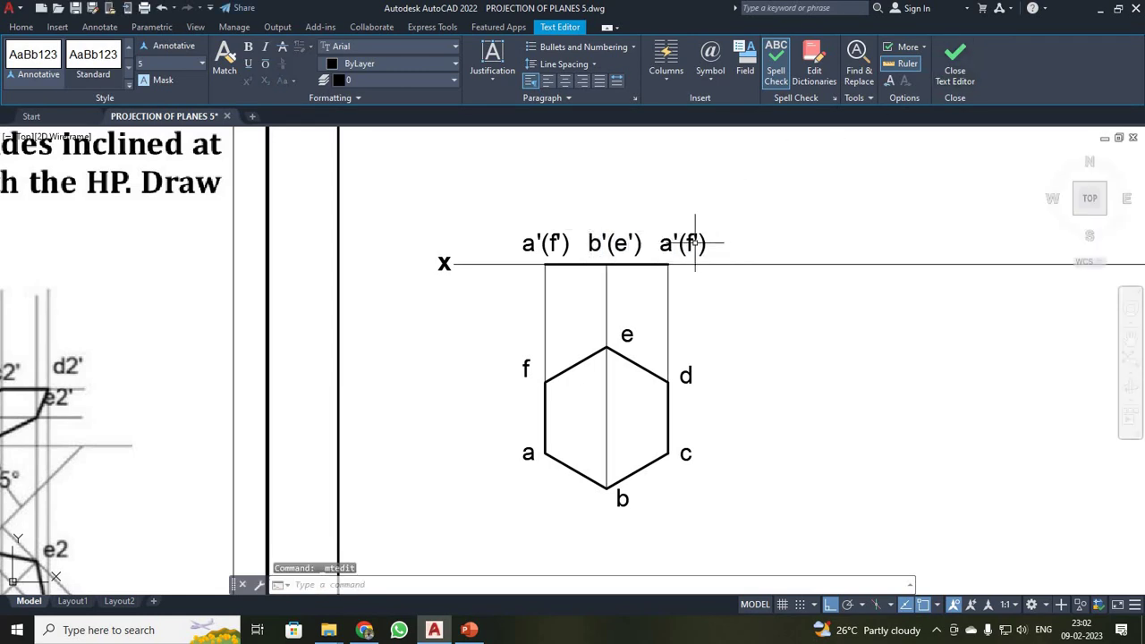
double_click(667, 245)
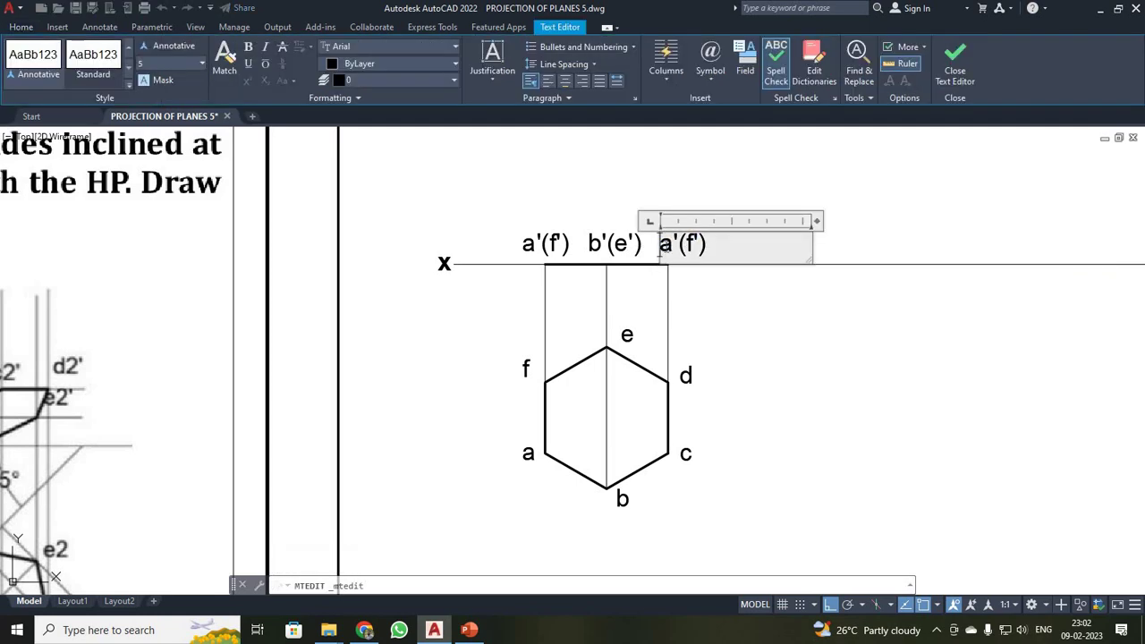
text(c)
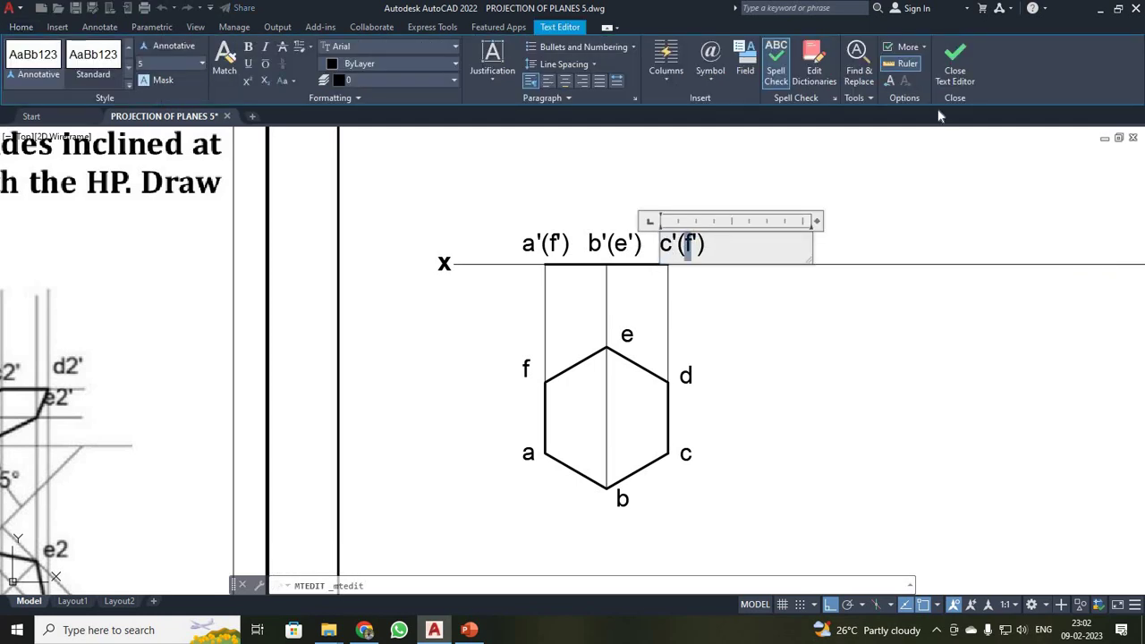
click(953, 69)
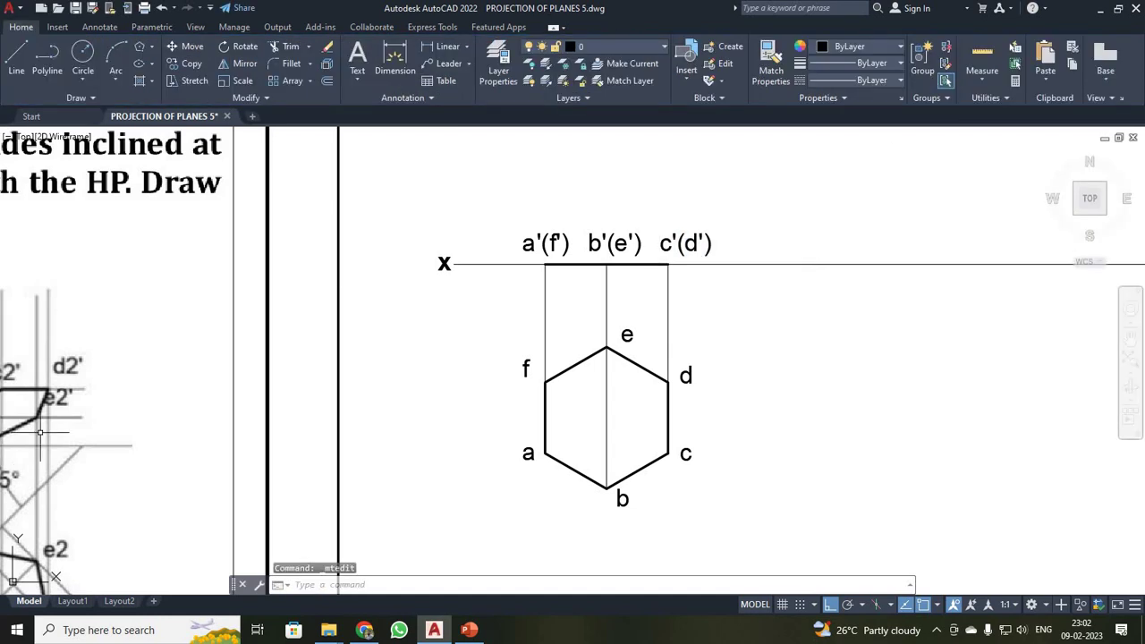
Copy the front-view edge and its three labels further right along the XY line
click(504, 206)
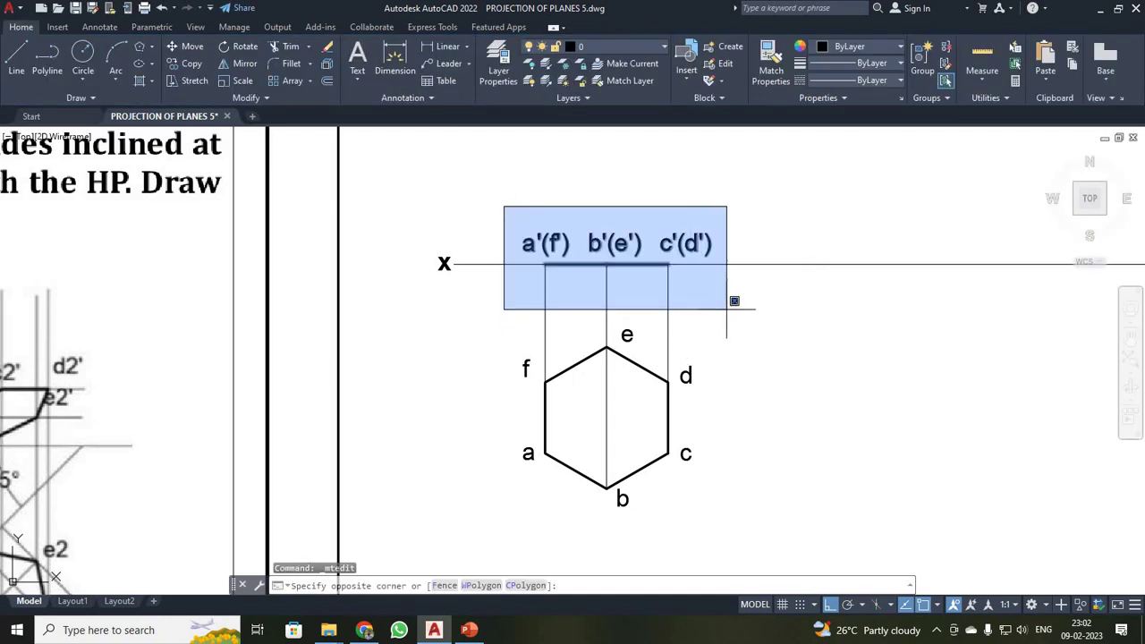
click(741, 301)
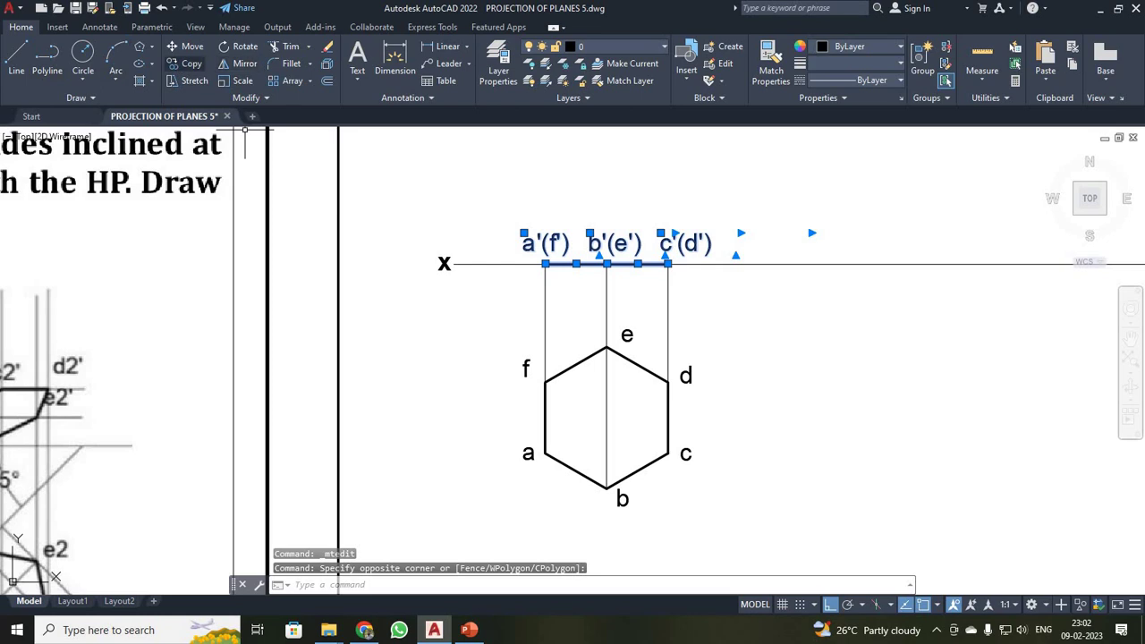
click(188, 65)
click(545, 263)
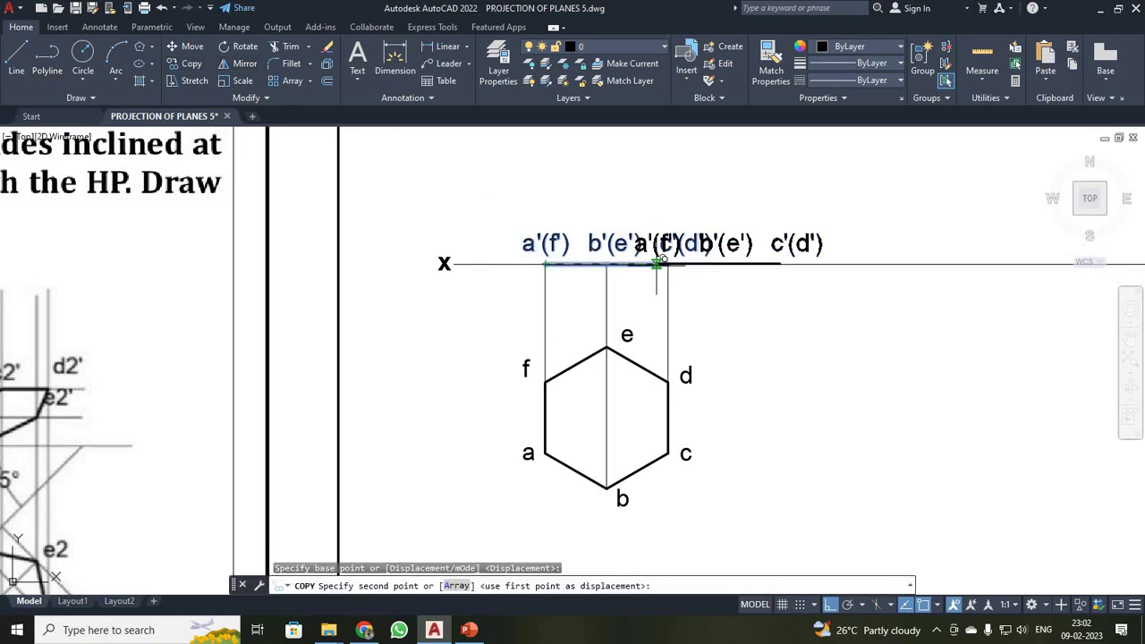
click(817, 264)
key(Escape)
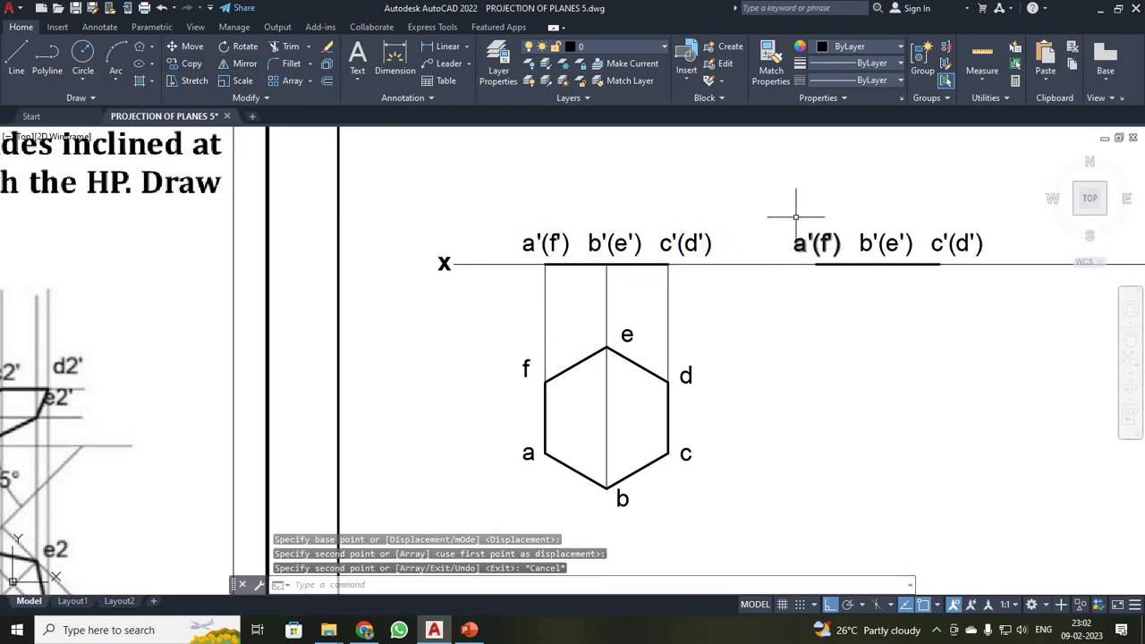
Rotate the copied edge and labels 30° about the a'(f') end
click(779, 179)
click(1018, 310)
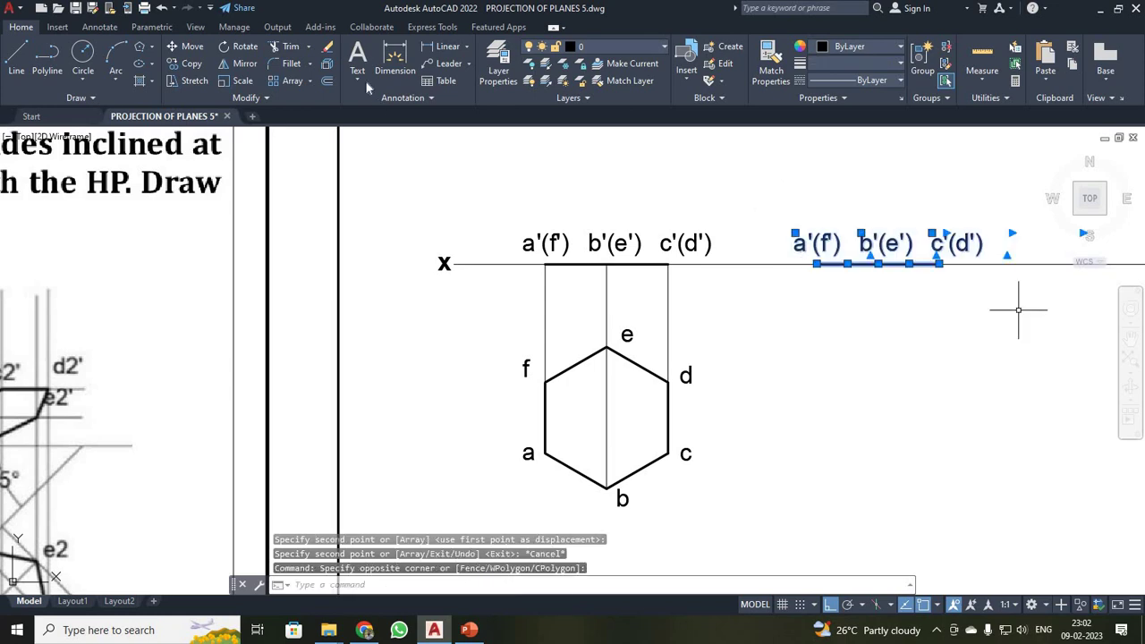
click(241, 46)
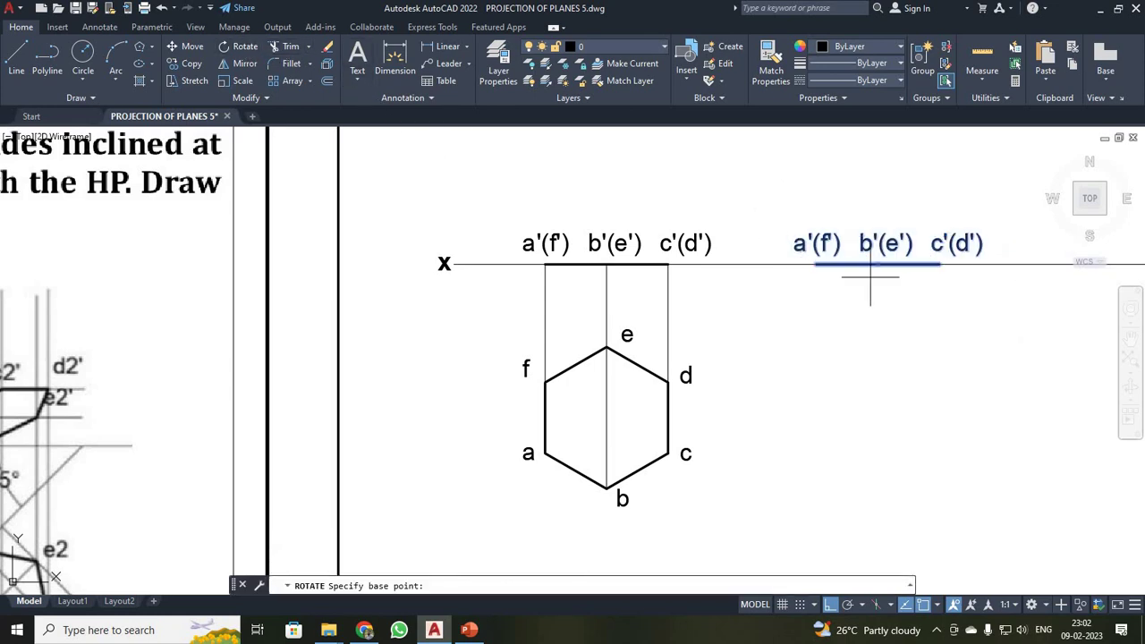
click(815, 264)
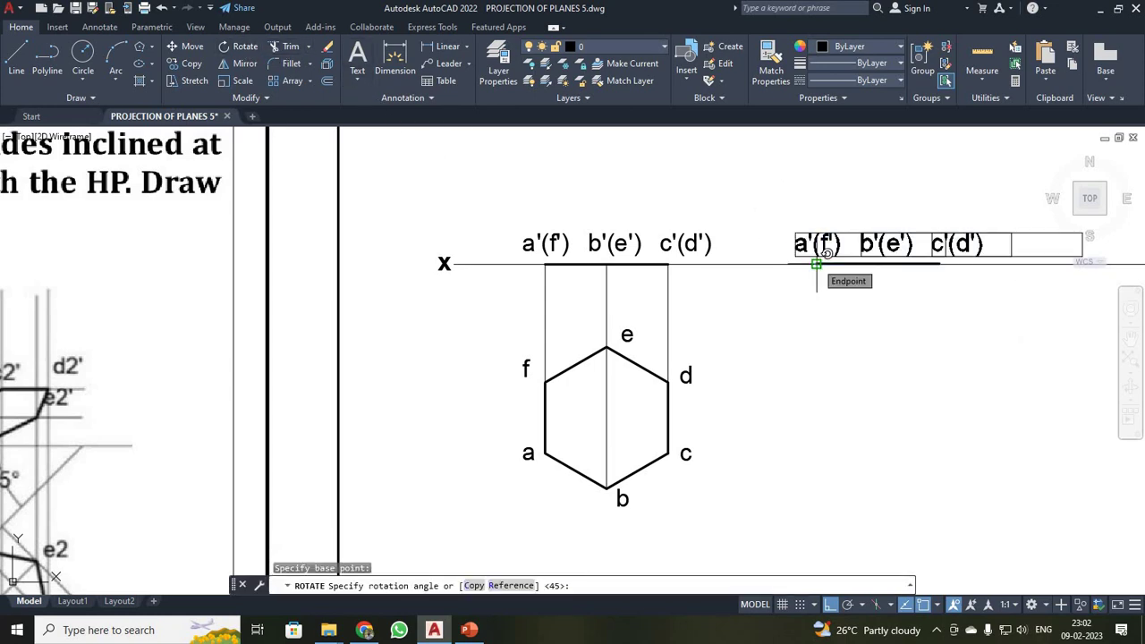
key(Return)
scroll(954, 304, up, 1)
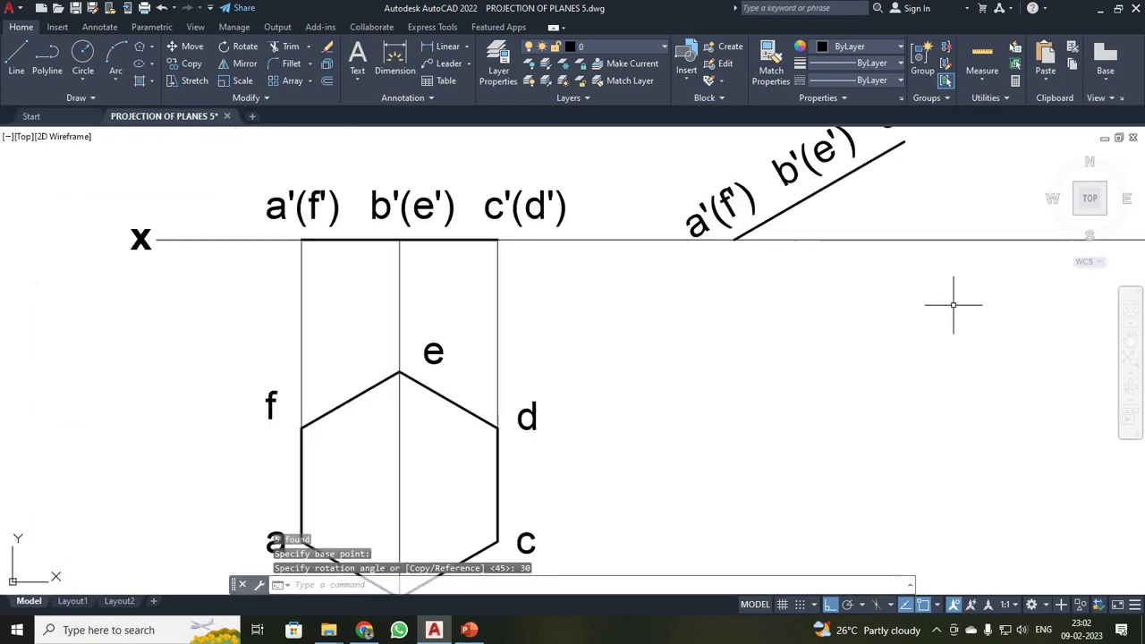
scroll(954, 305, down, 1)
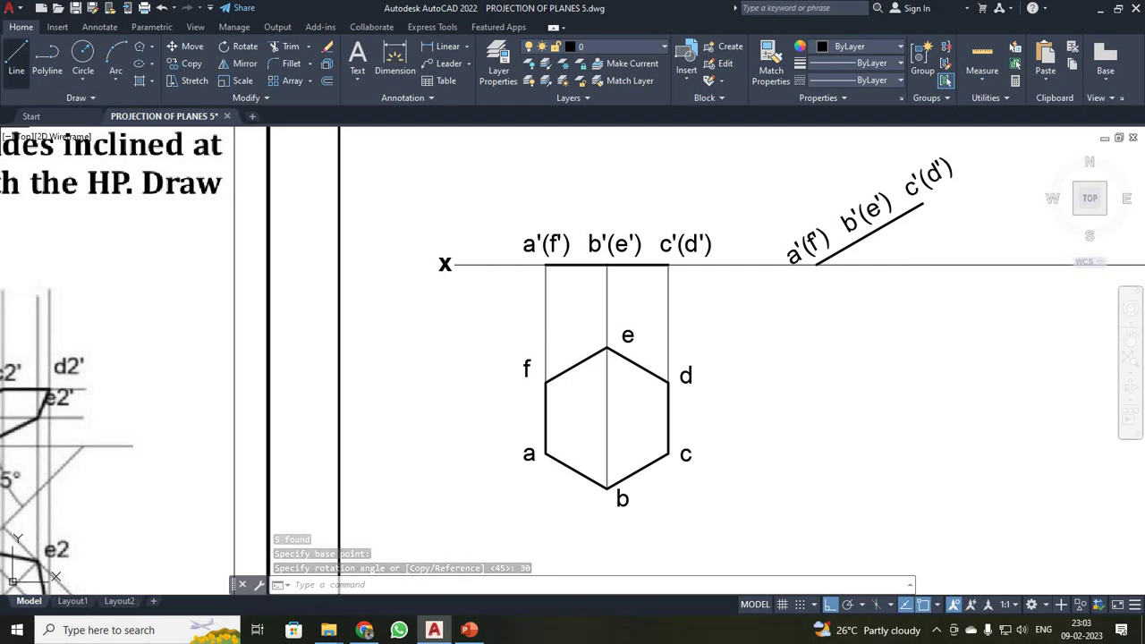
Draw vertical projectors down from a'(f'), b'(e') and c'(d') on the inclined front view
click(16, 58)
click(816, 265)
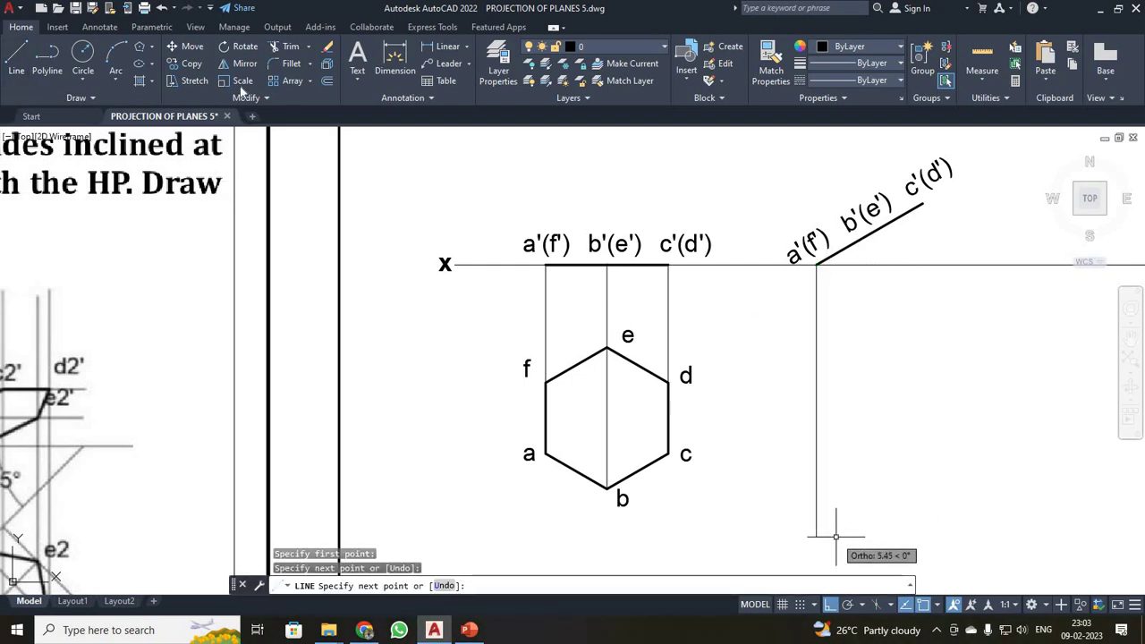
key(Escape)
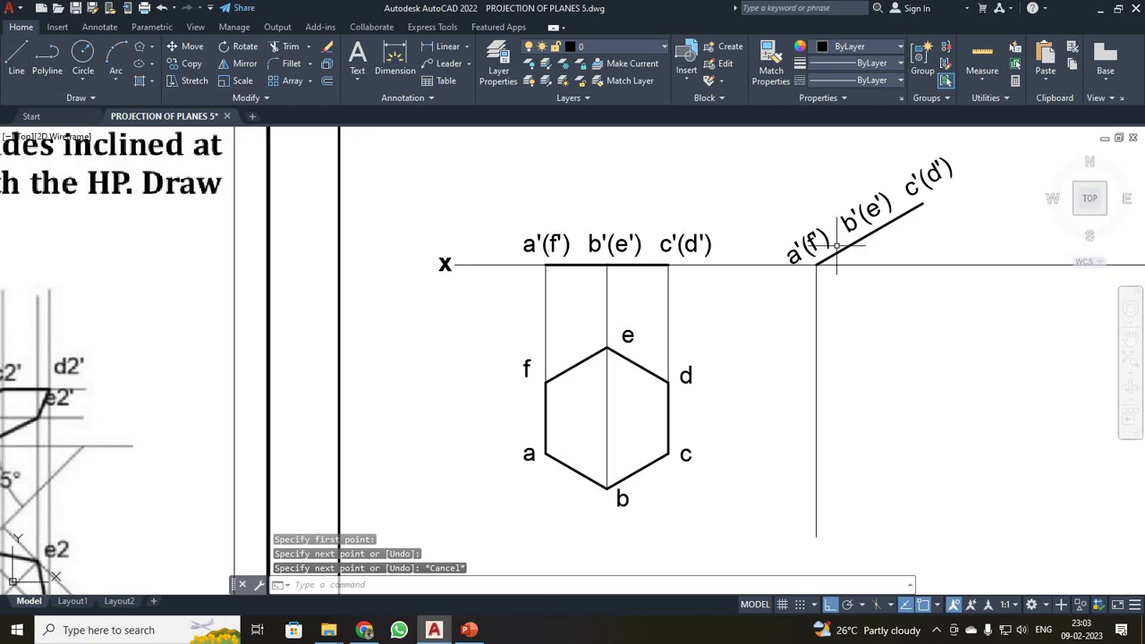
click(16, 55)
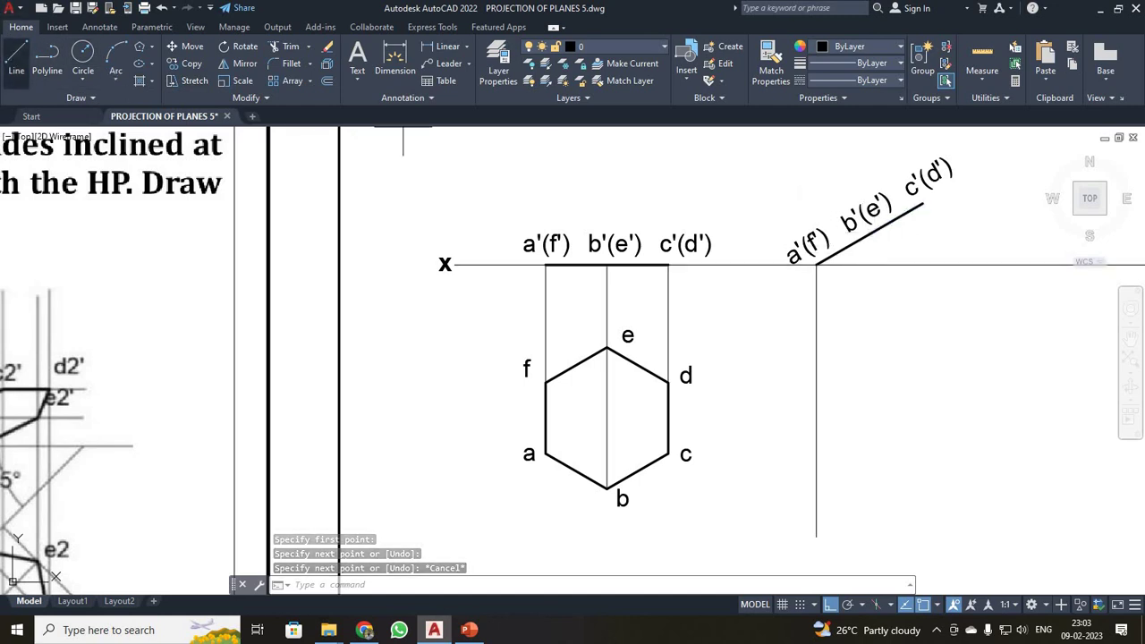
click(868, 234)
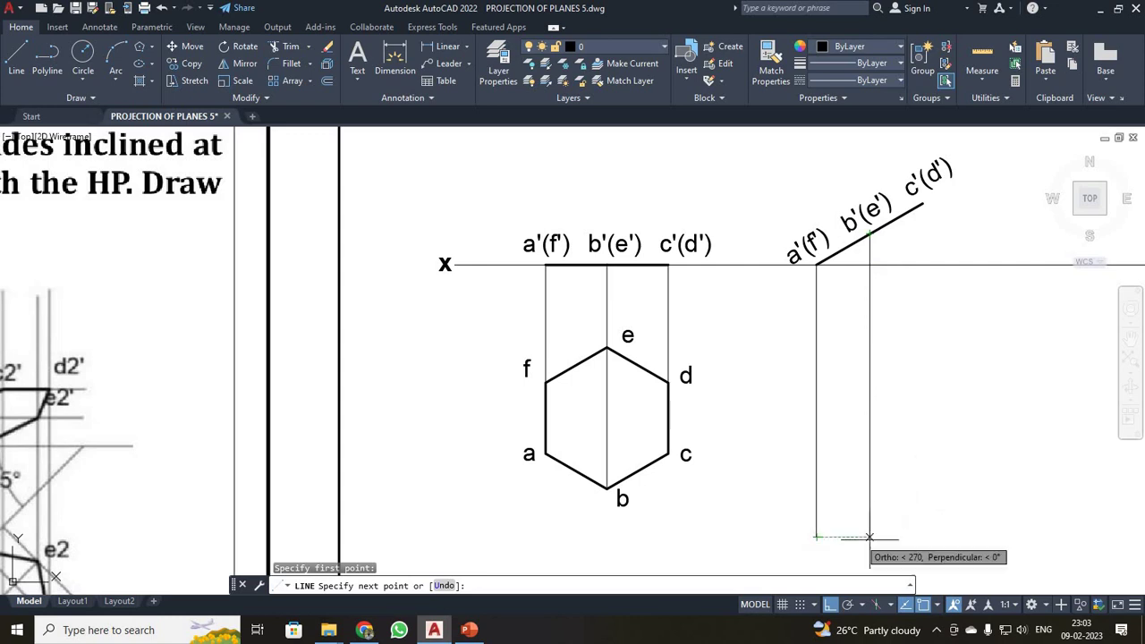
click(869, 537)
key(Escape)
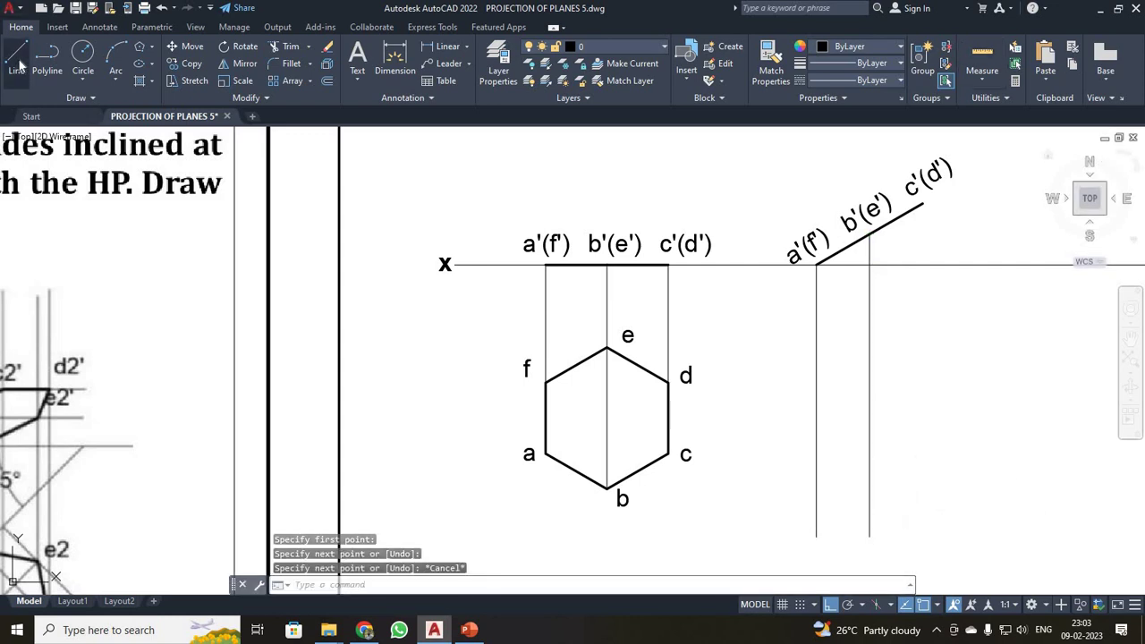
click(16, 56)
click(923, 206)
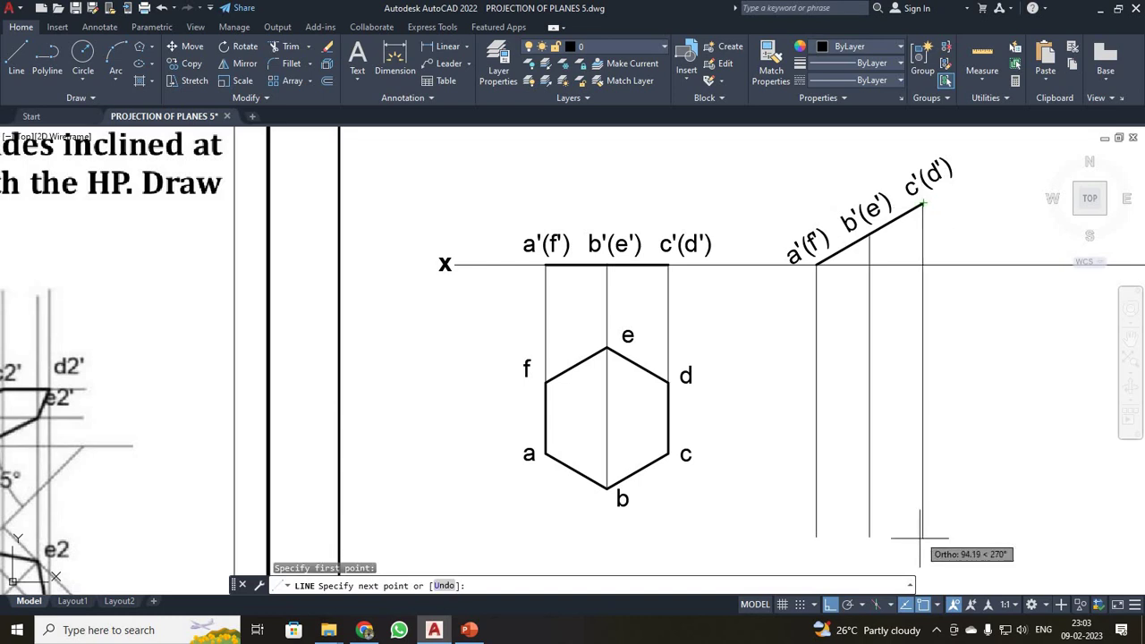
click(922, 536)
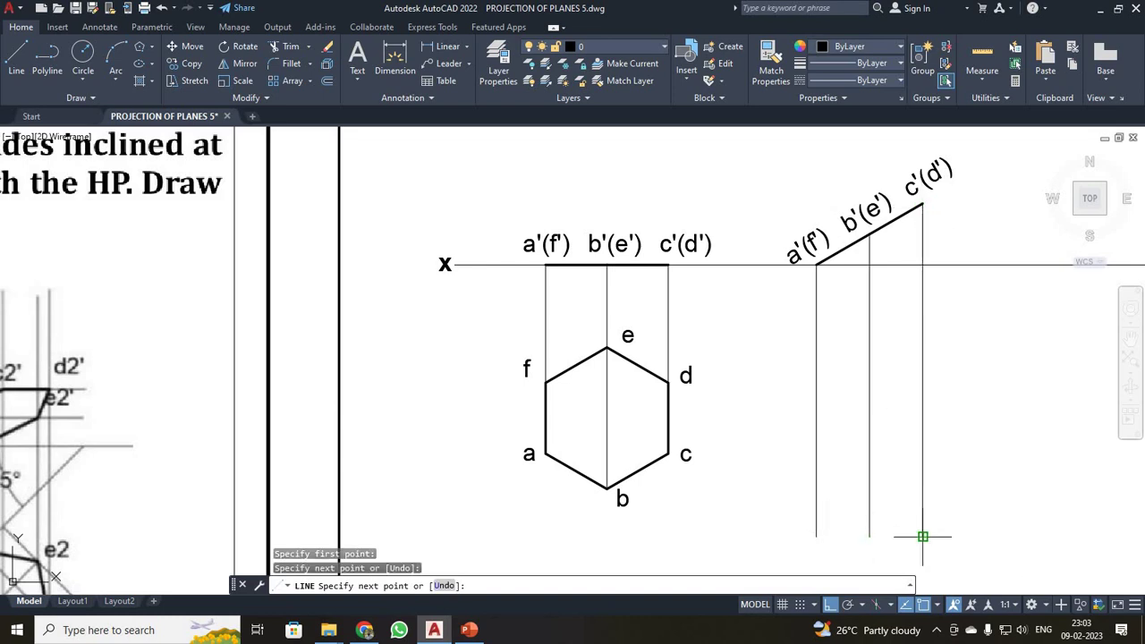
key(Escape)
Extend horizontal projectors rightward from top-view corners e, f, a and b past the vertical projectors
click(16, 55)
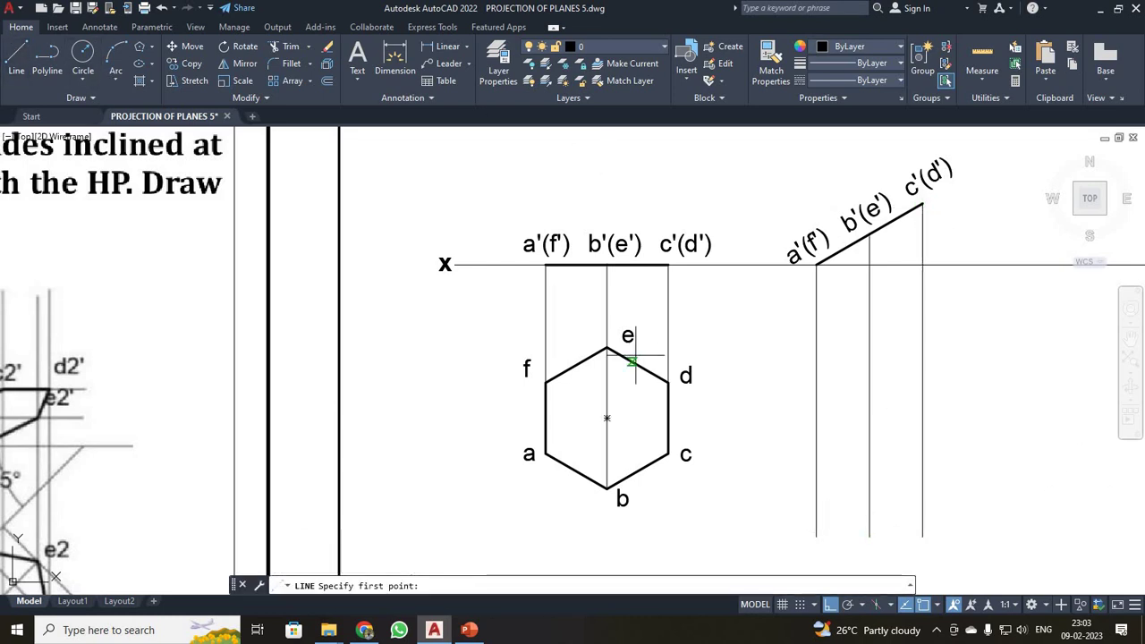
click(606, 348)
click(984, 347)
key(Escape)
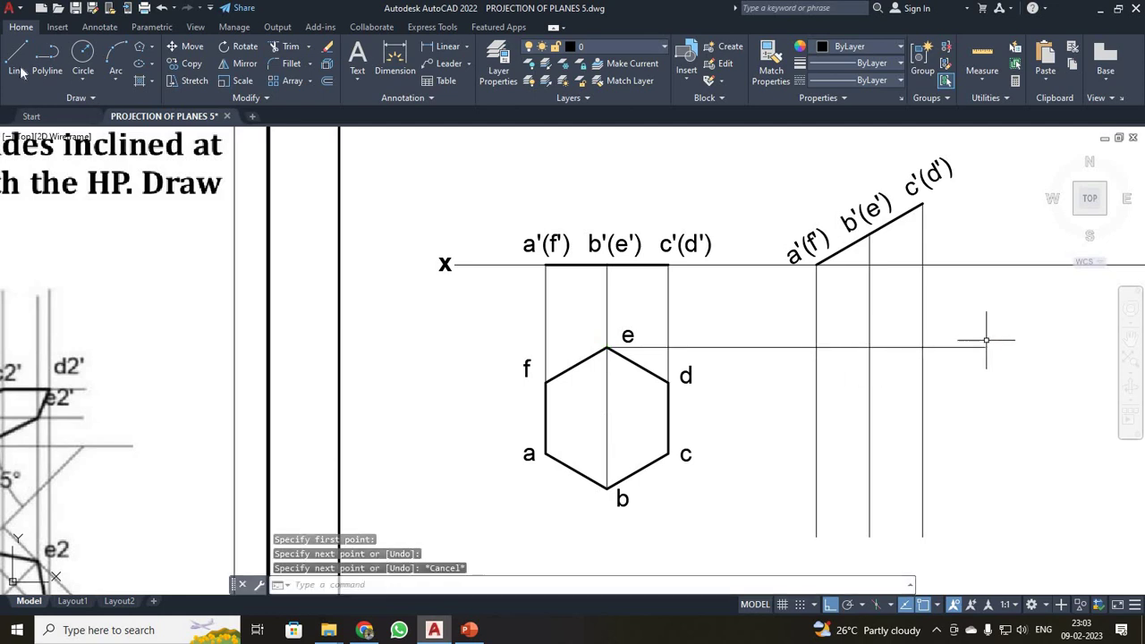
click(16, 55)
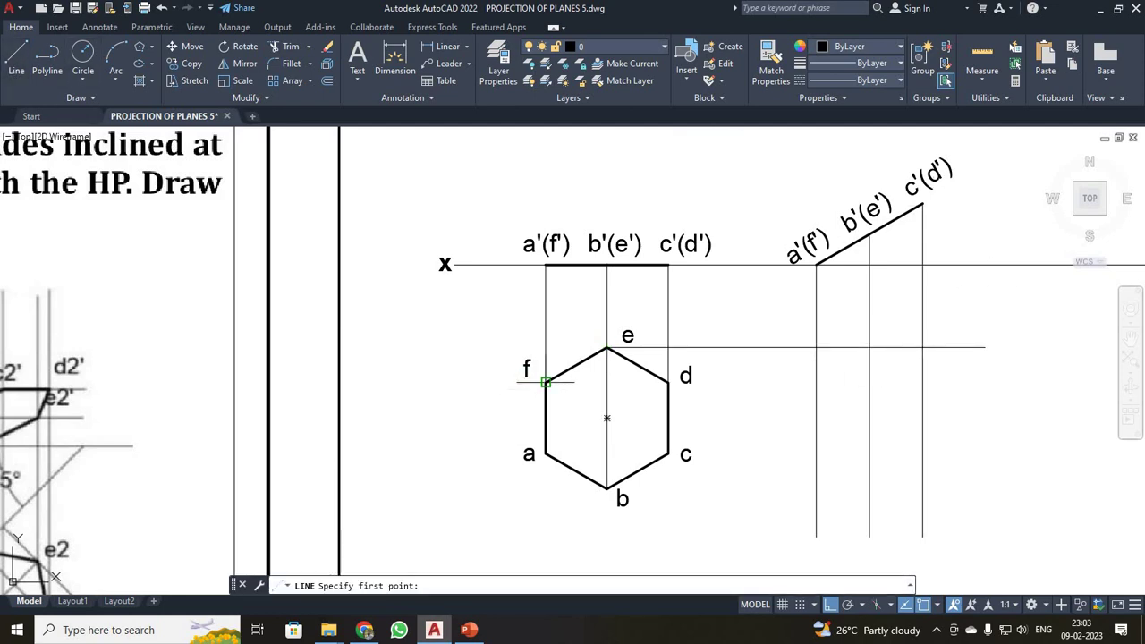
click(546, 382)
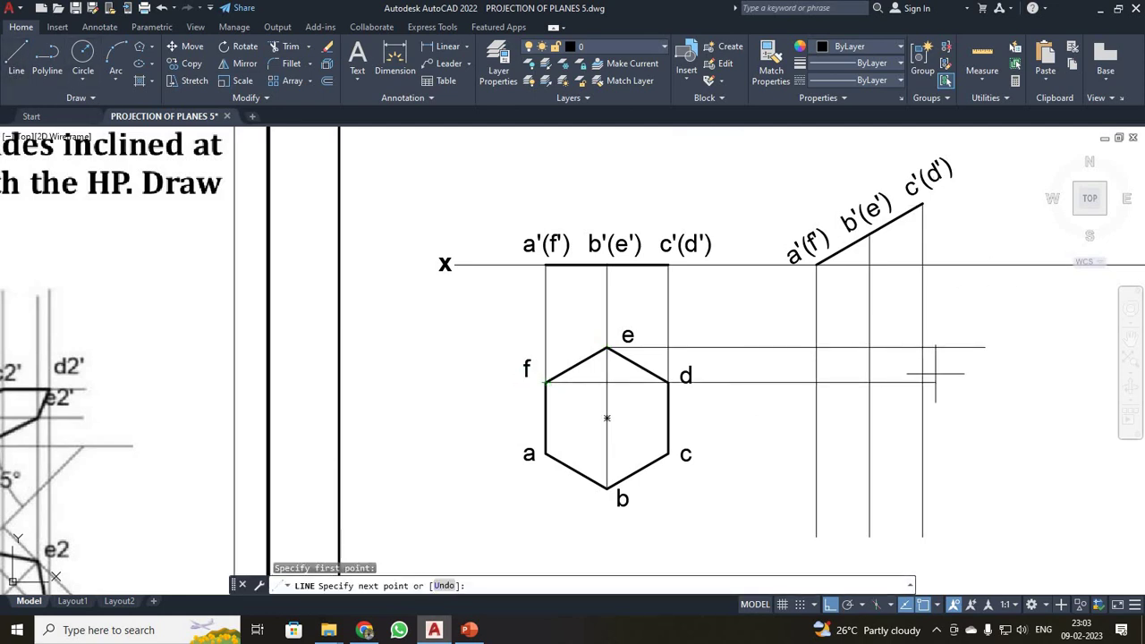
click(985, 382)
key(Escape)
click(16, 55)
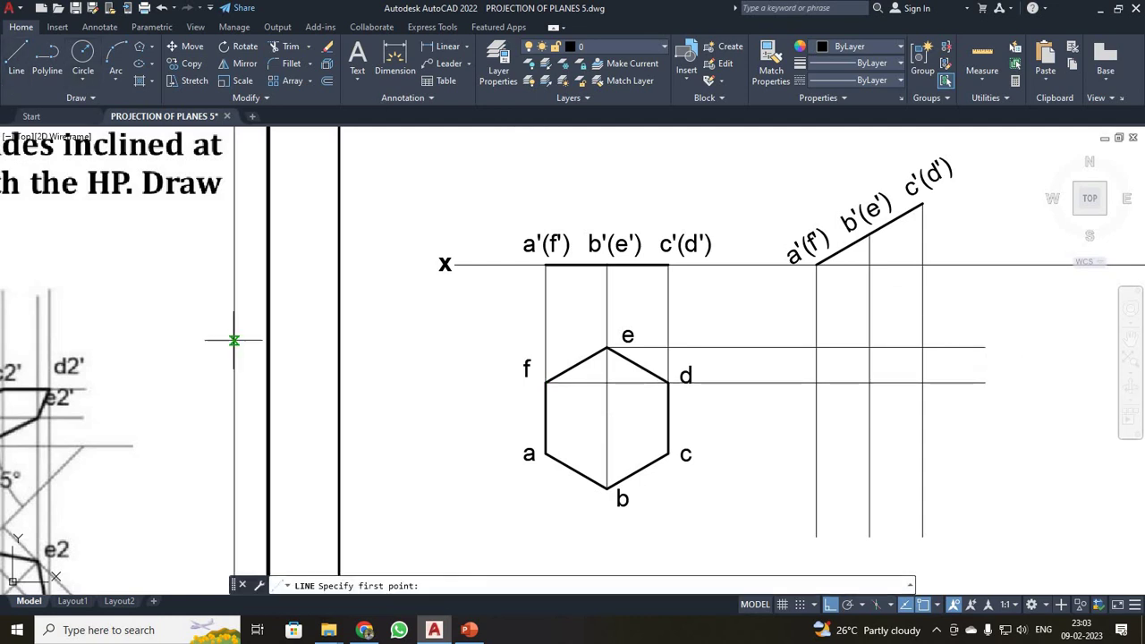
click(545, 454)
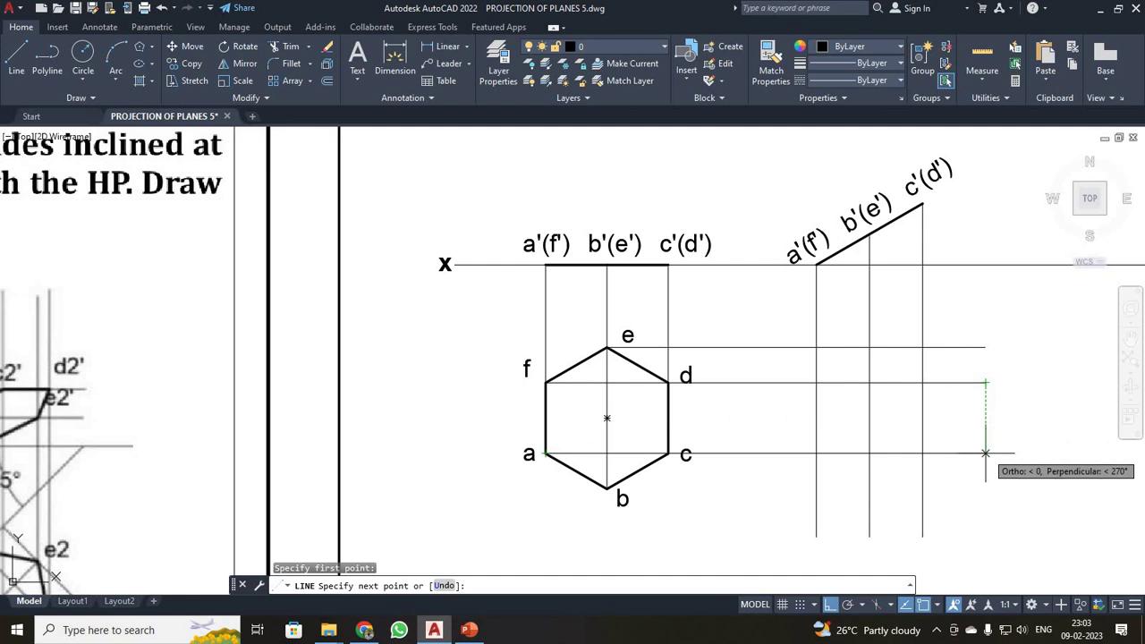
click(985, 453)
key(Escape)
click(16, 56)
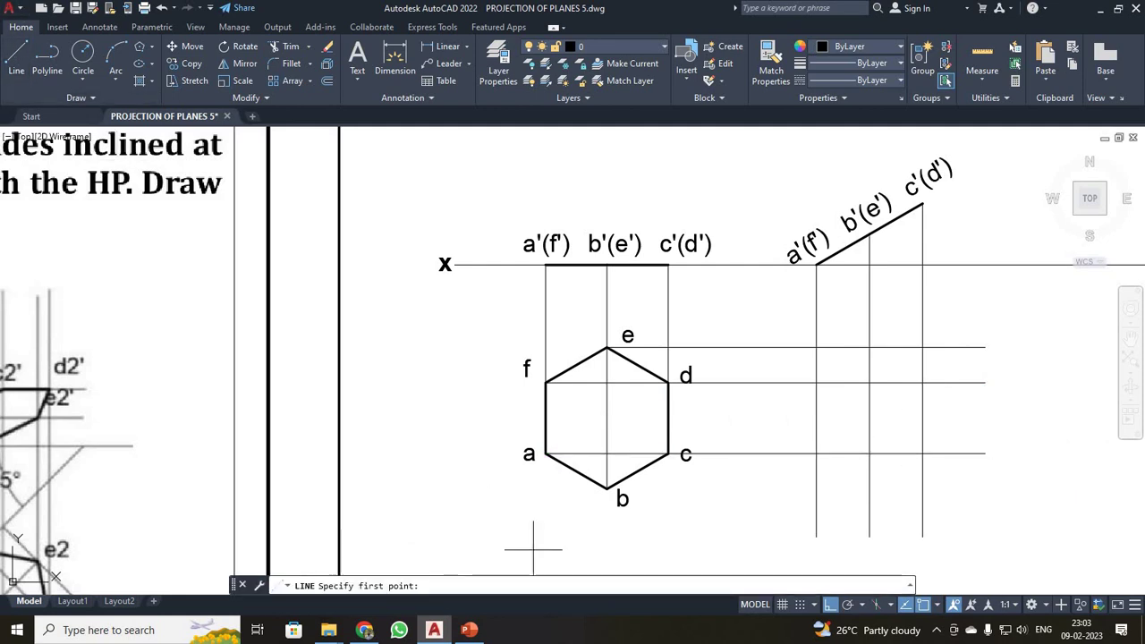
click(606, 487)
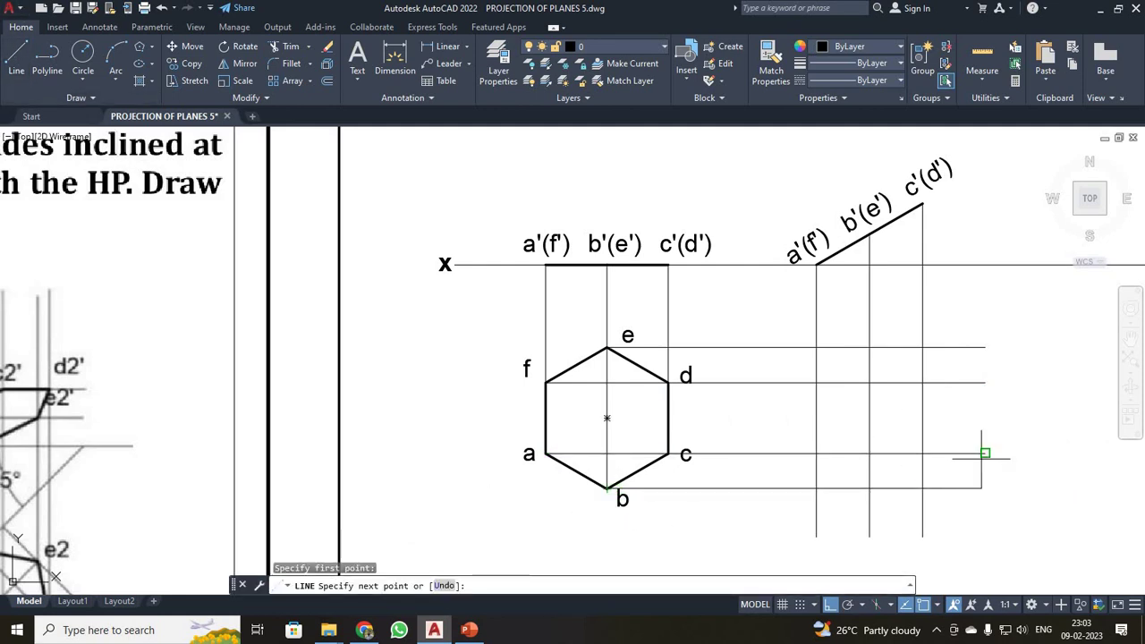
click(984, 487)
key(Escape)
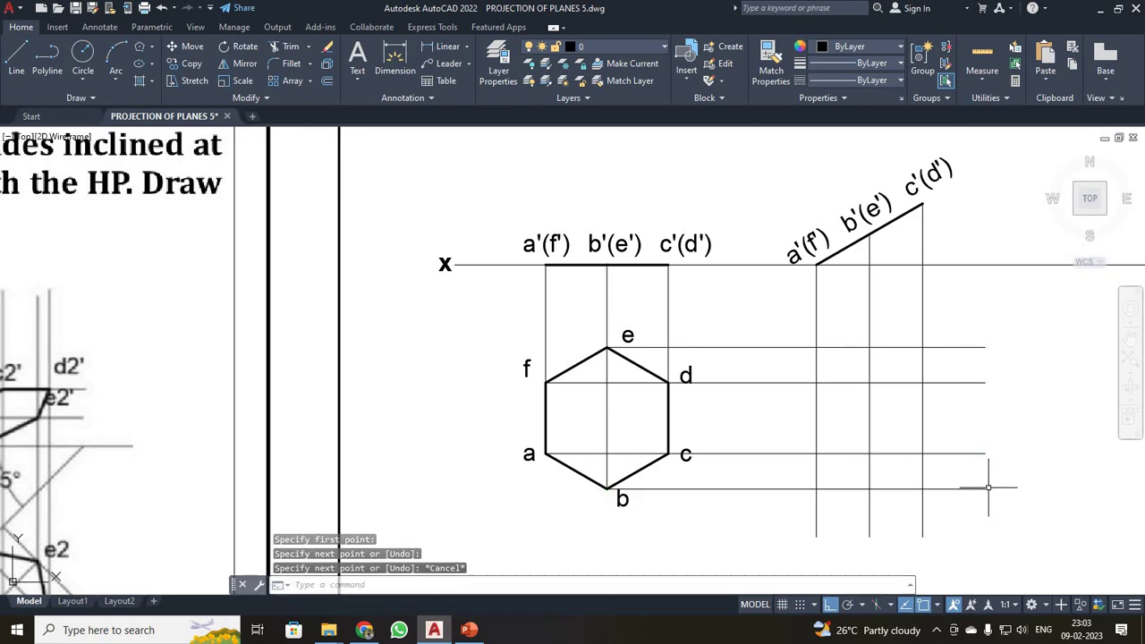
scroll(1015, 484, up, 3)
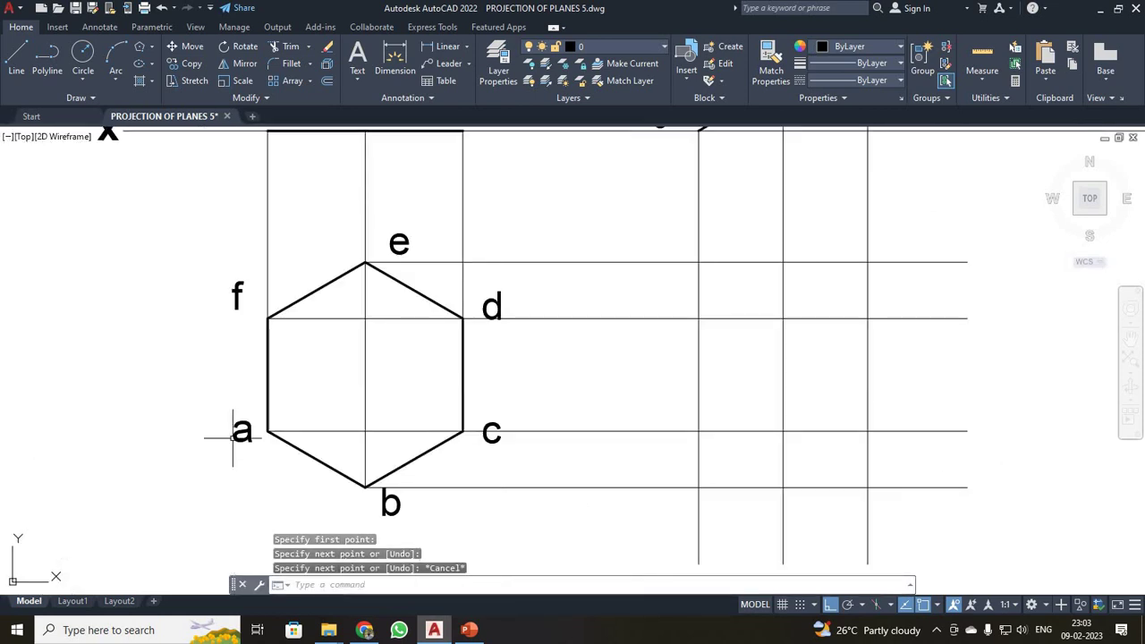
Copy label a to all six projector intersections of the new top view
click(235, 434)
click(187, 63)
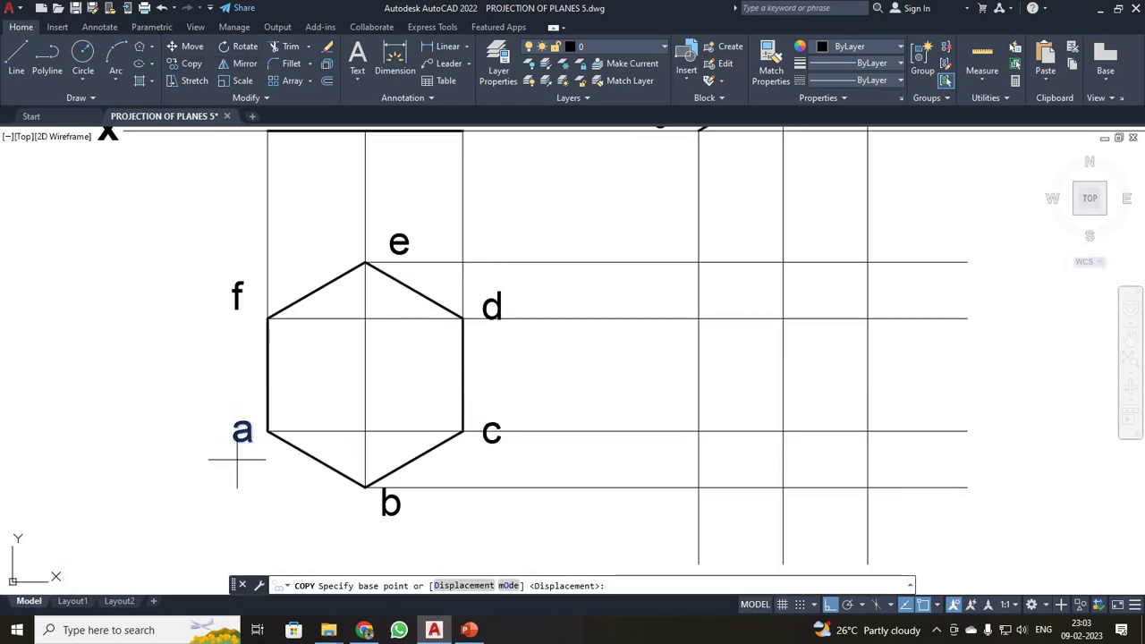
click(233, 442)
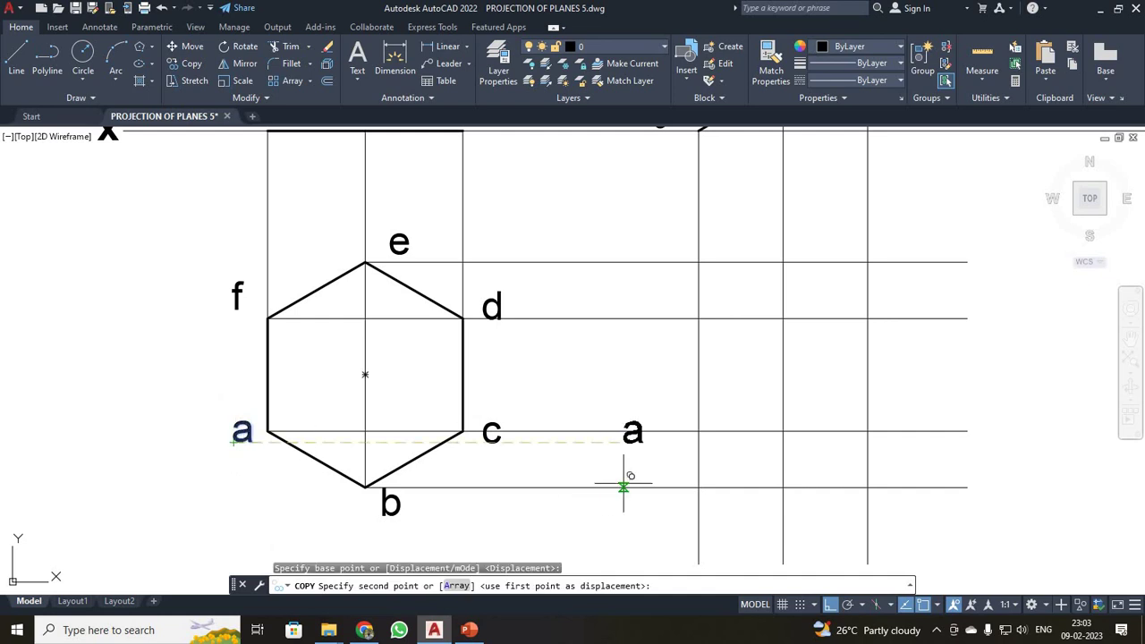
key(F8)
click(671, 456)
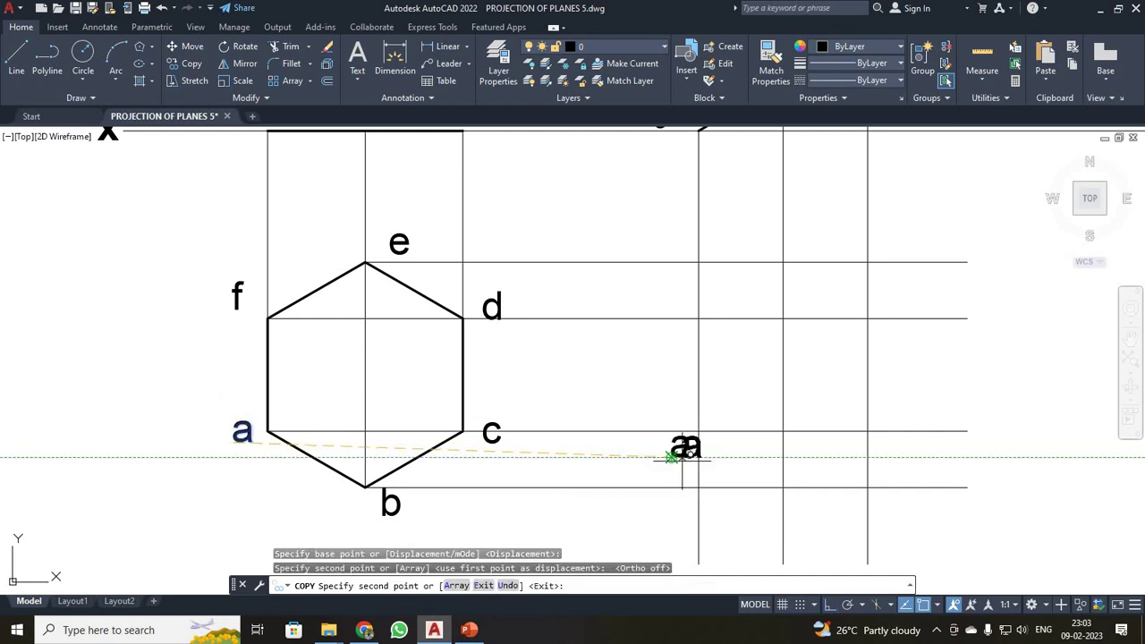
click(783, 516)
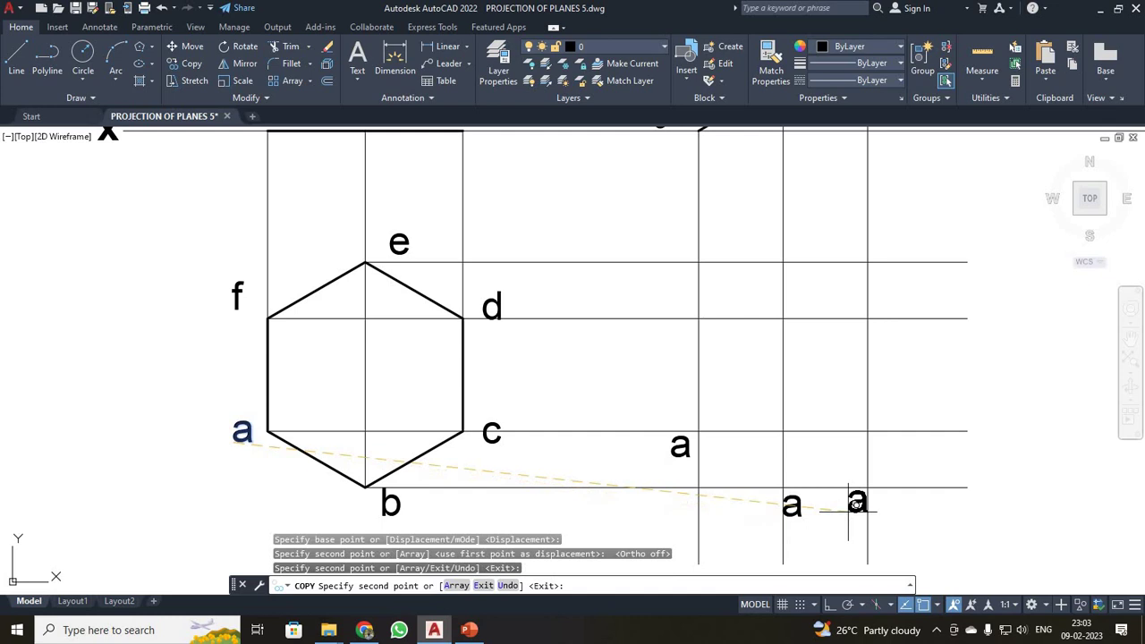
click(882, 457)
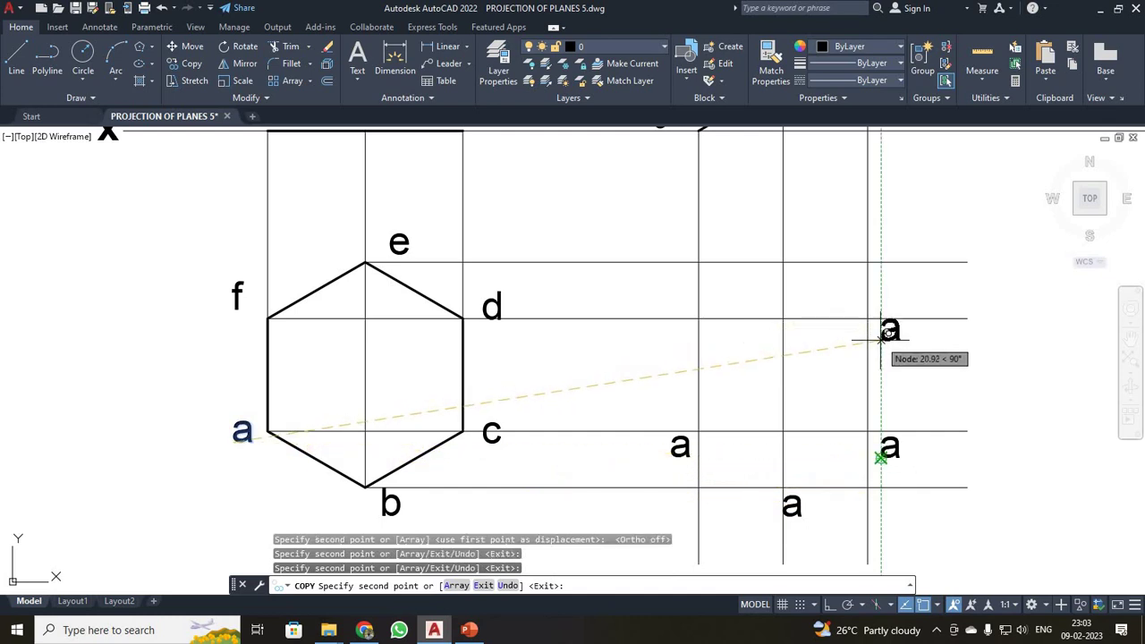
click(881, 344)
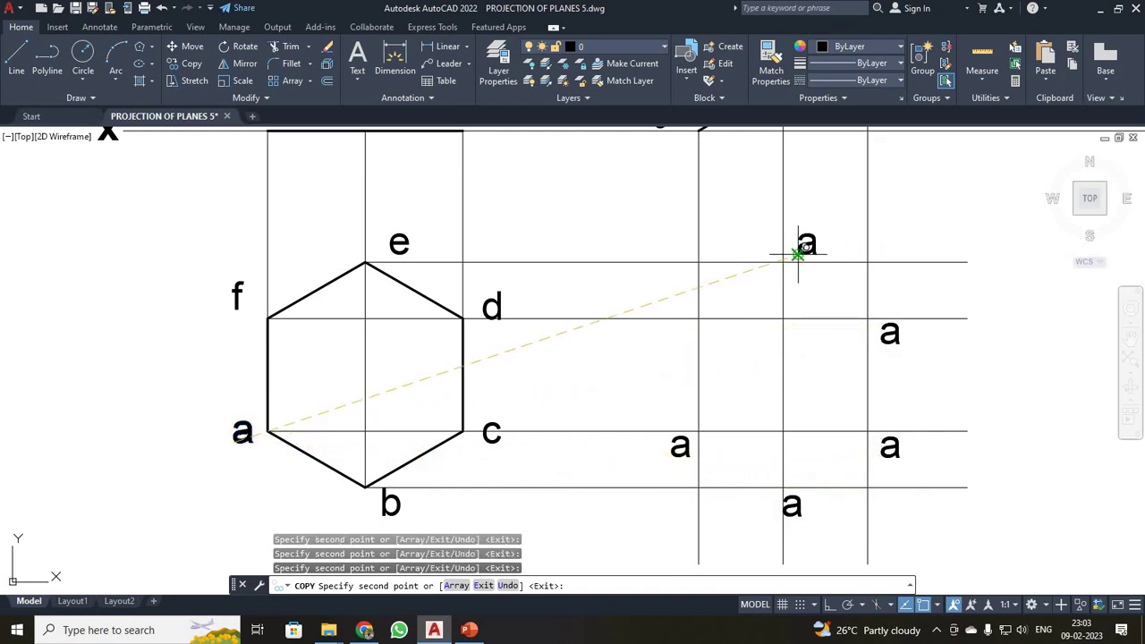
click(800, 256)
click(669, 311)
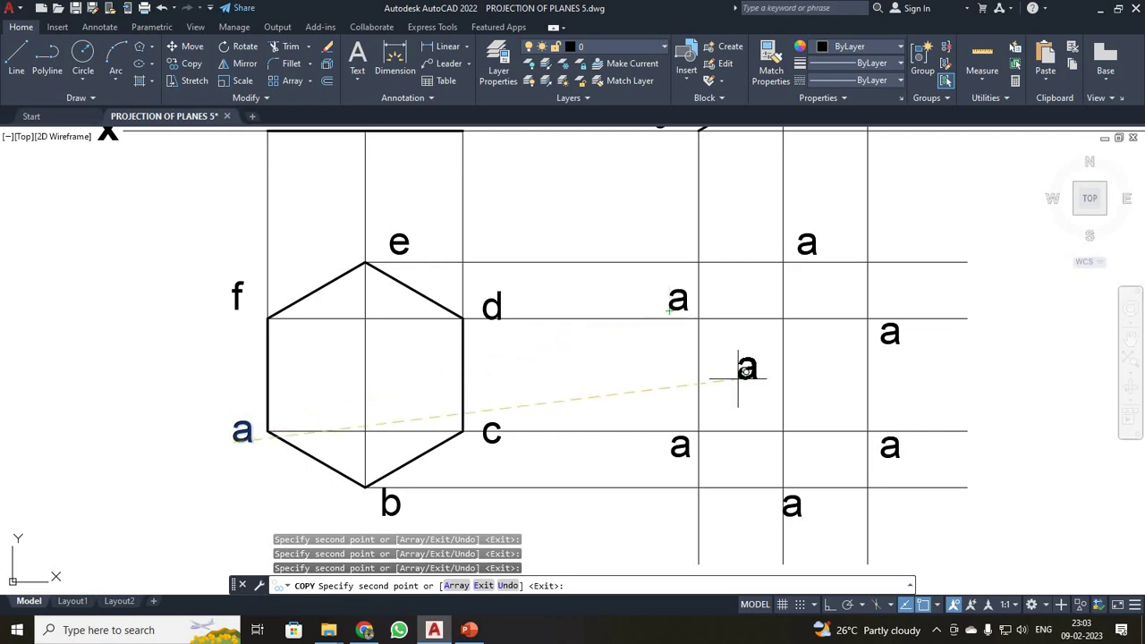
key(Escape)
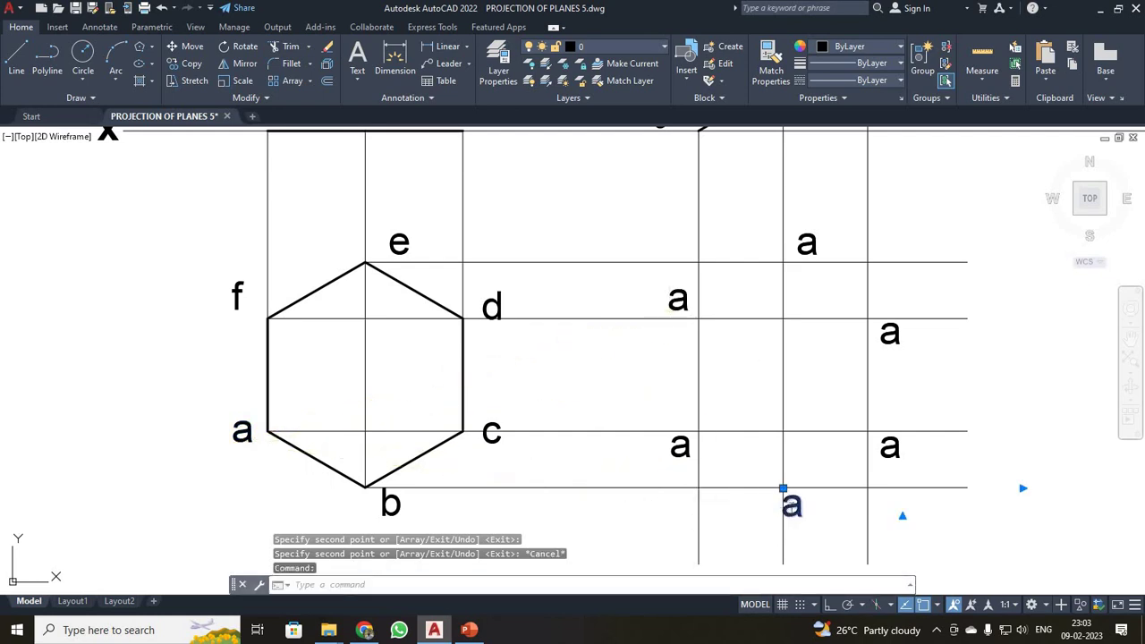
Rename the bottom, lower-right and upper-right copied labels to b, c and d
double_click(787, 506)
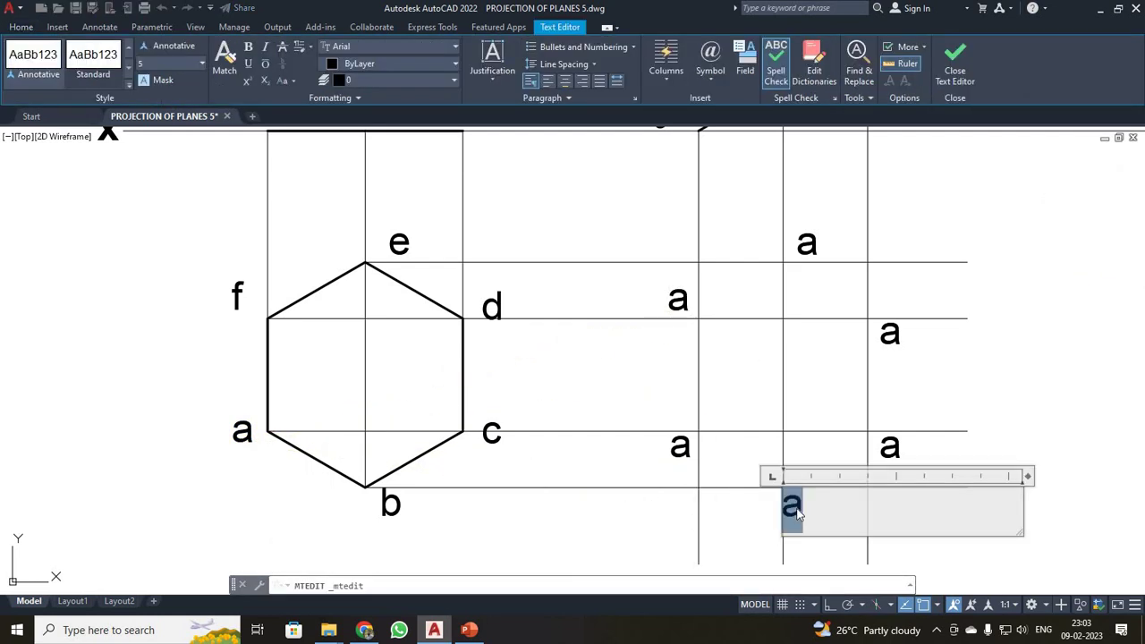
text(b)
click(962, 65)
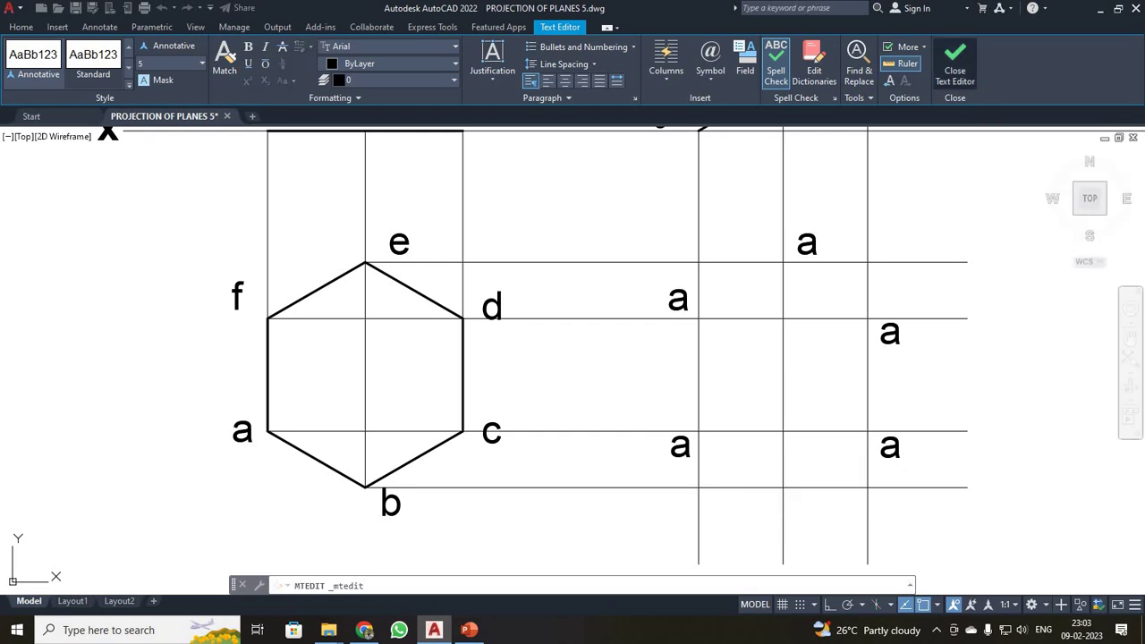
double_click(890, 447)
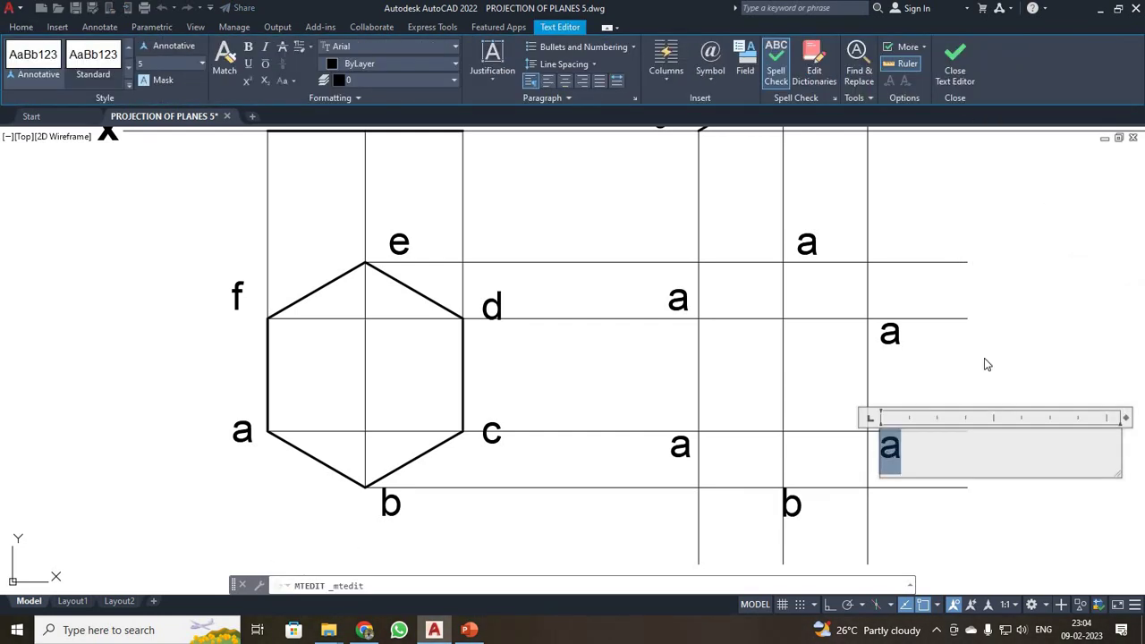
text(c)
click(955, 65)
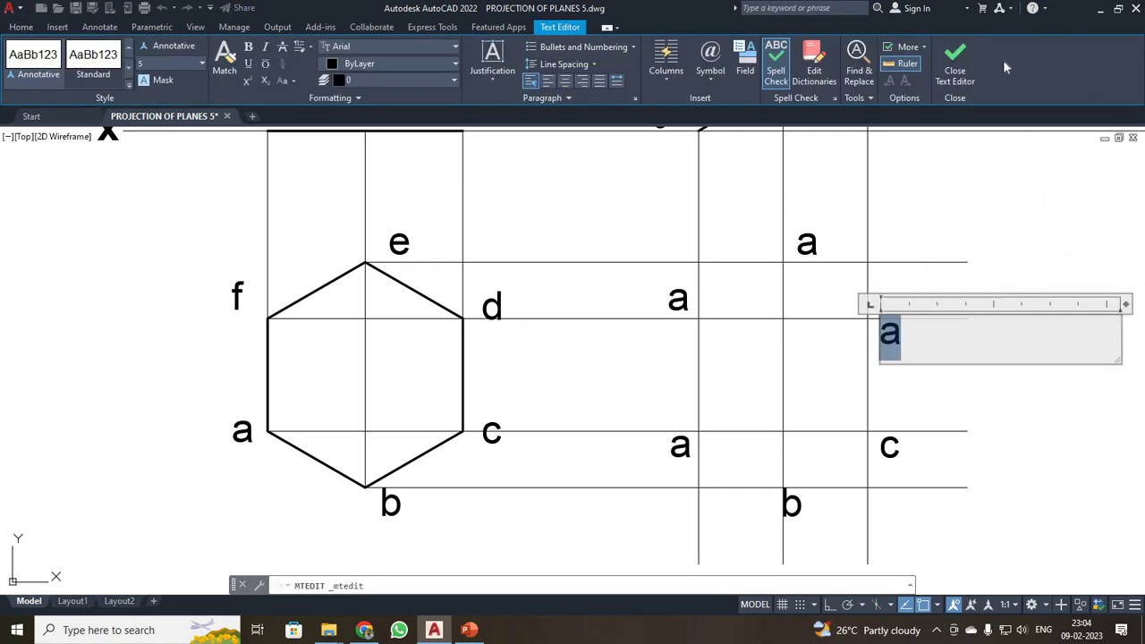
text(d)
click(955, 64)
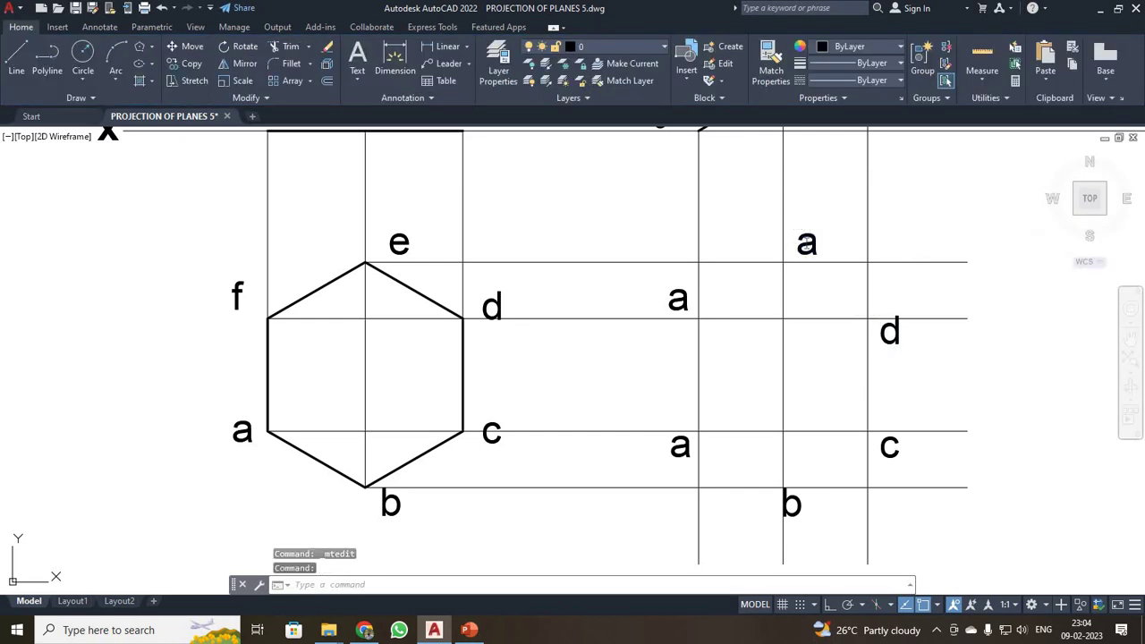
Rename the top and upper-left copied labels to e and f
double_click(806, 245)
text(e)
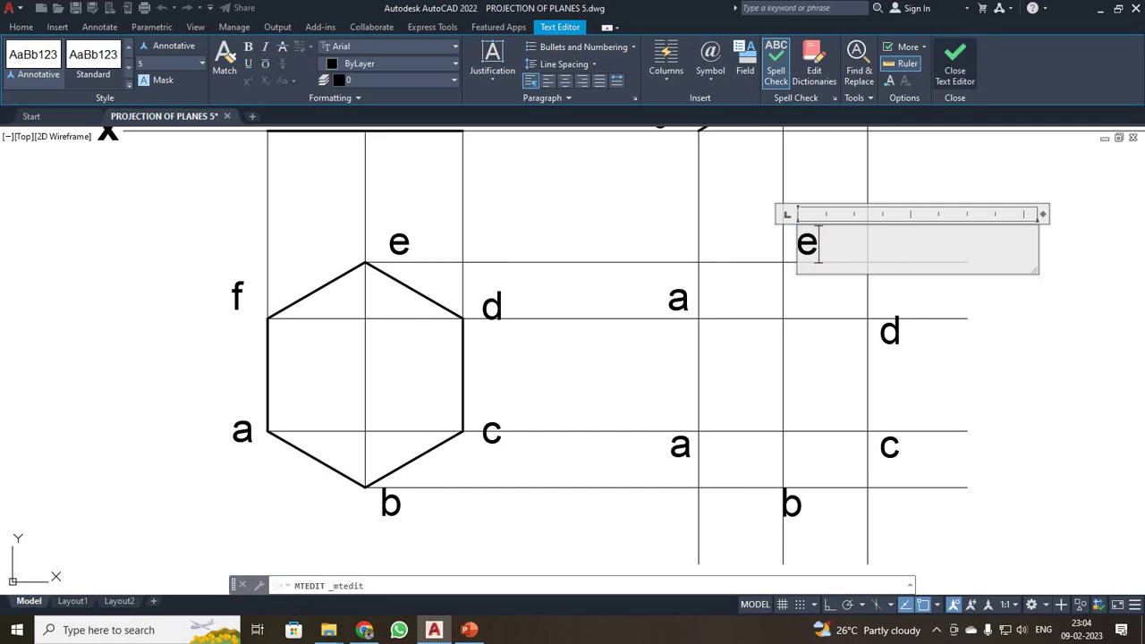
click(956, 64)
click(679, 299)
double_click(679, 299)
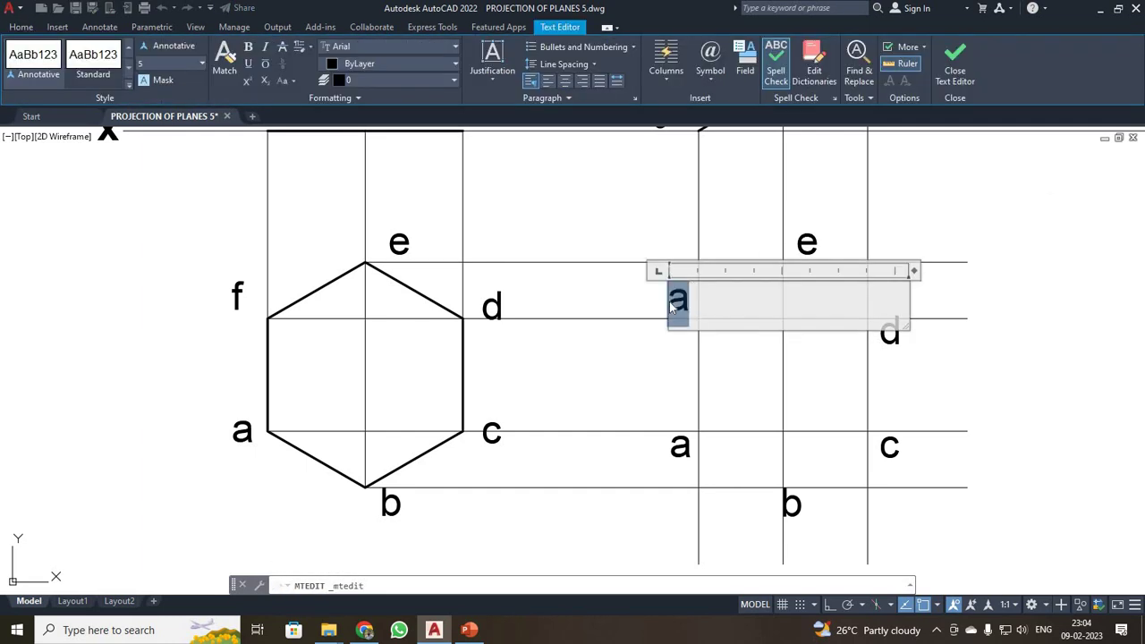
text(f)
click(955, 64)
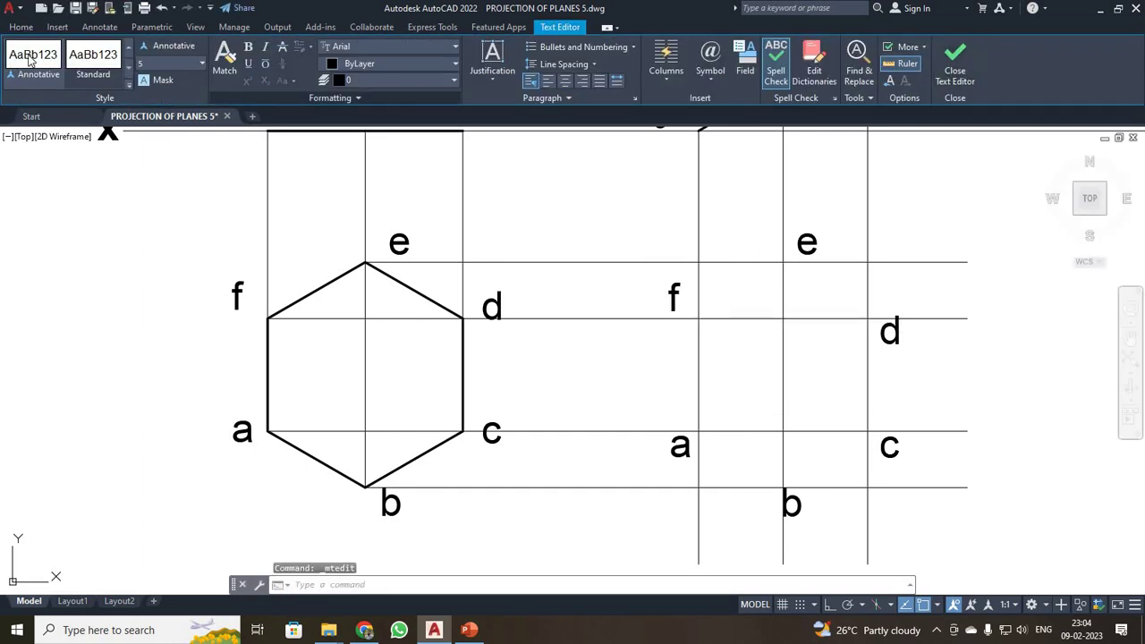
text(l)
key(Return)
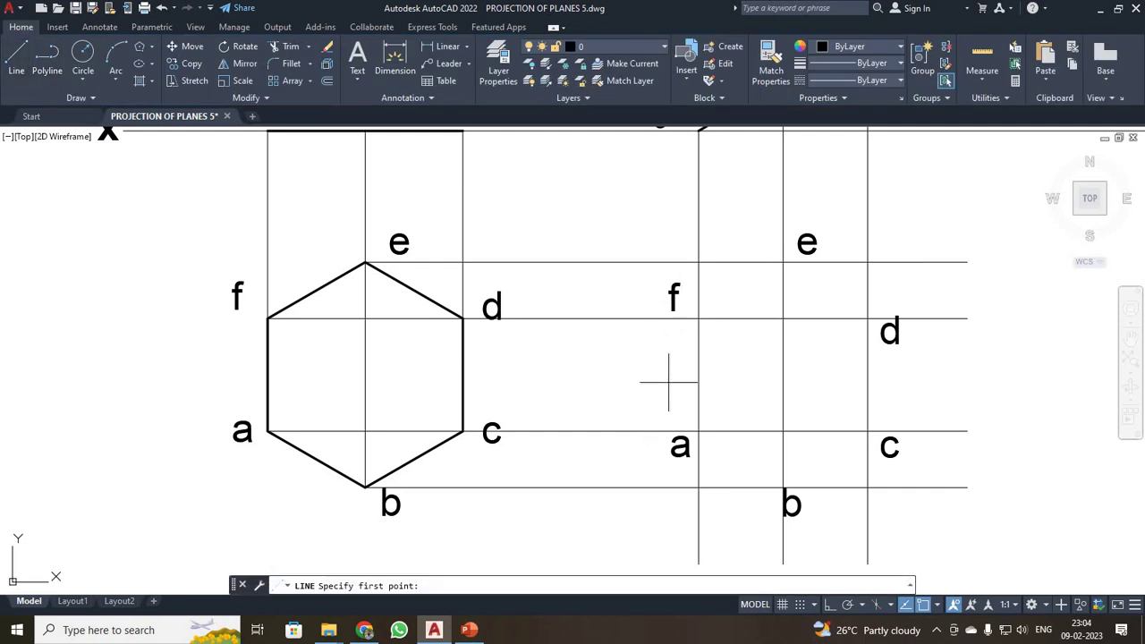
Draw the closed hexagon outline joining f, a, b, c, d, e and back to f
click(699, 318)
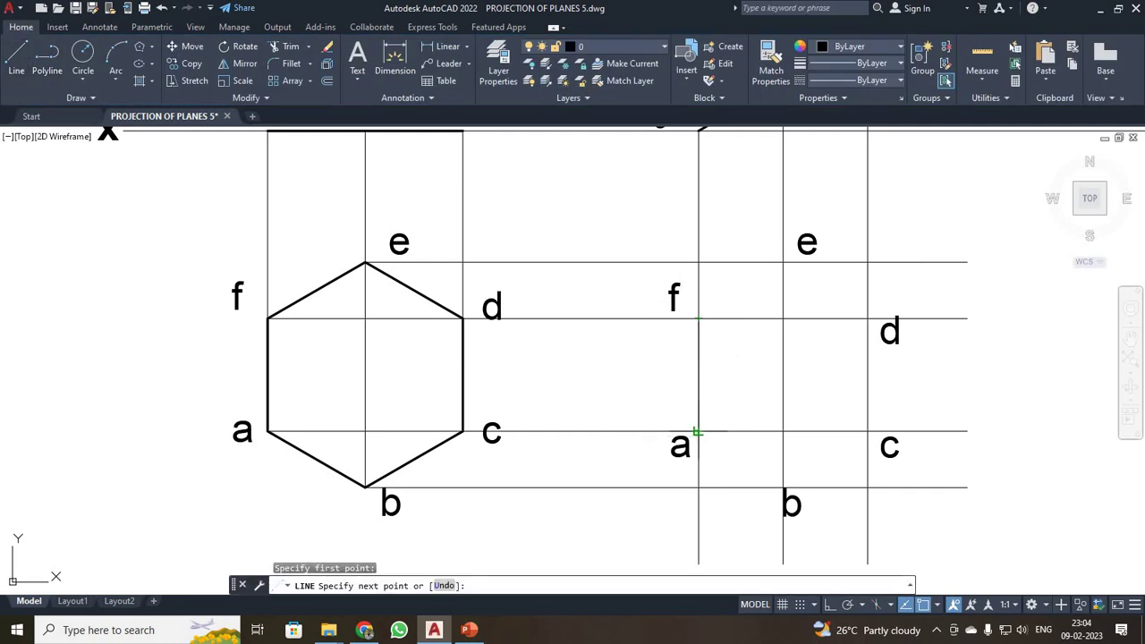
click(699, 432)
key(F8)
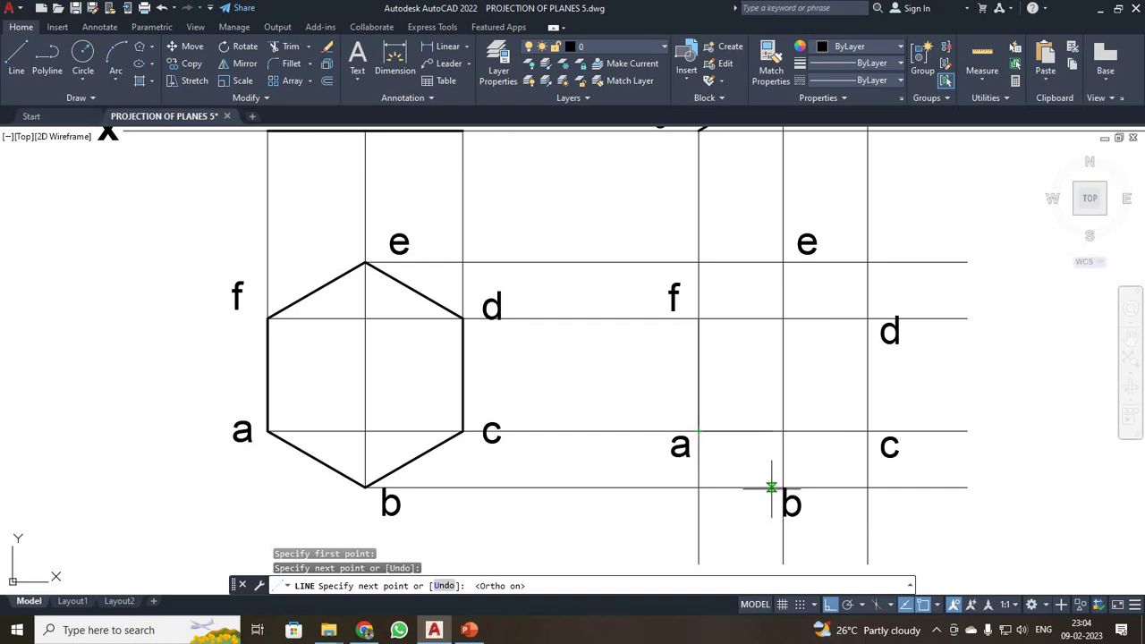
click(783, 487)
click(867, 432)
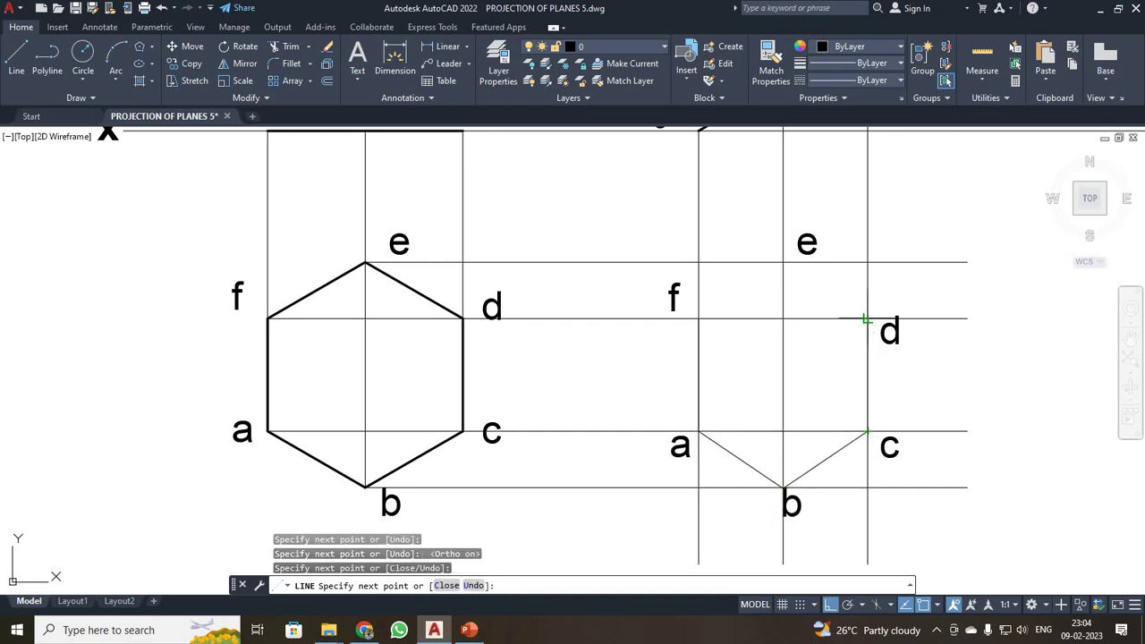
click(868, 318)
click(783, 262)
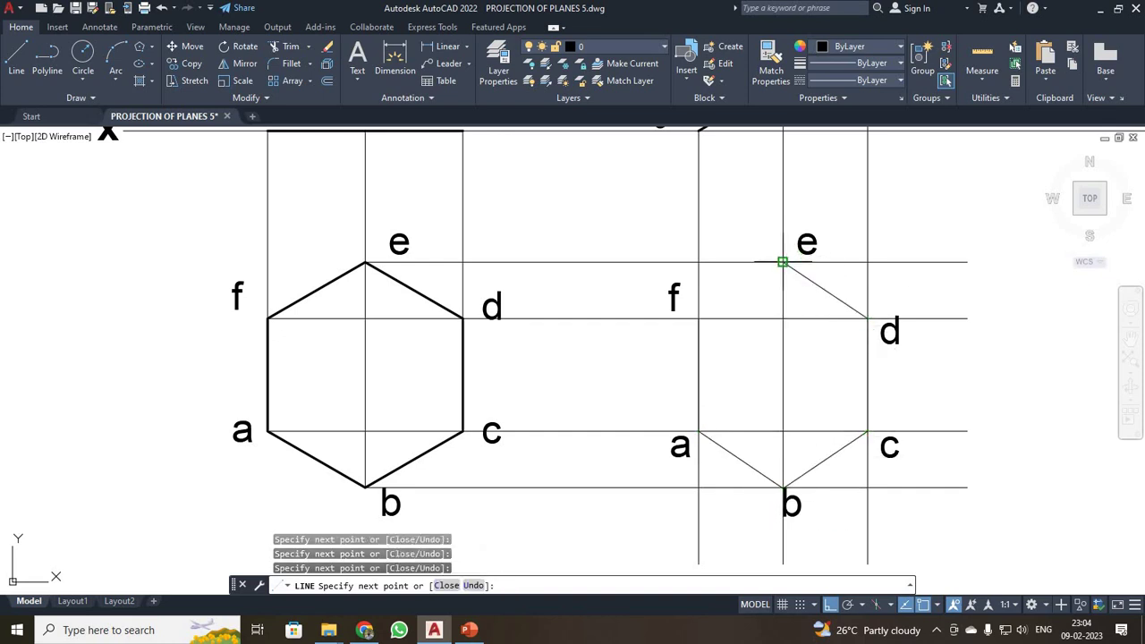
click(699, 319)
key(Escape)
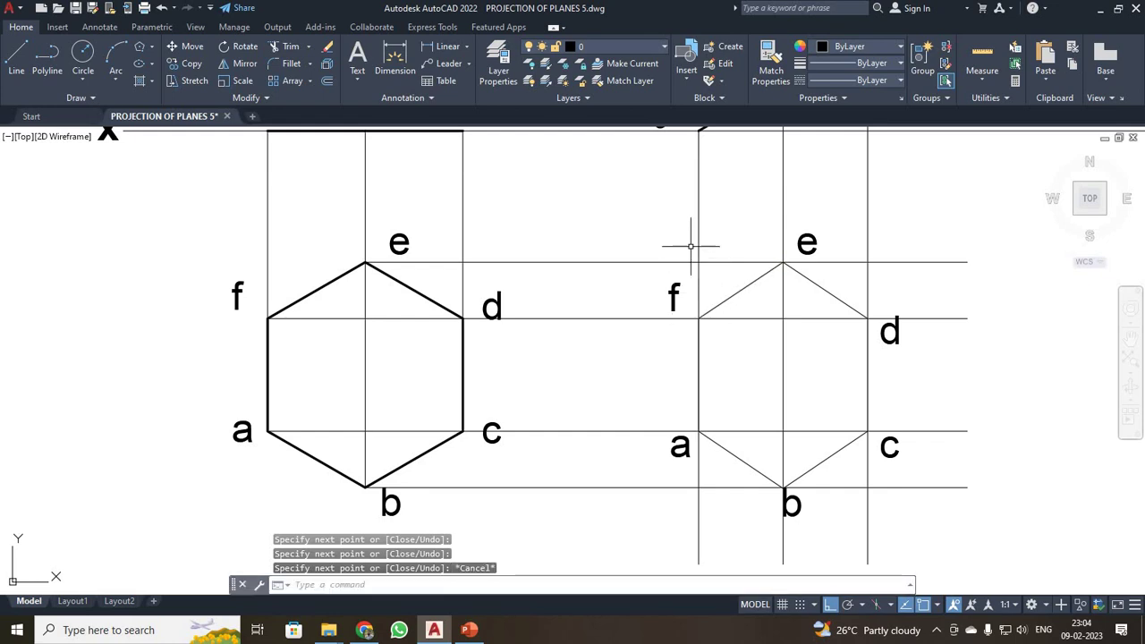
Give the six edges of the new hexagon a 0.35 mm lineweight
click(689, 246)
click(883, 532)
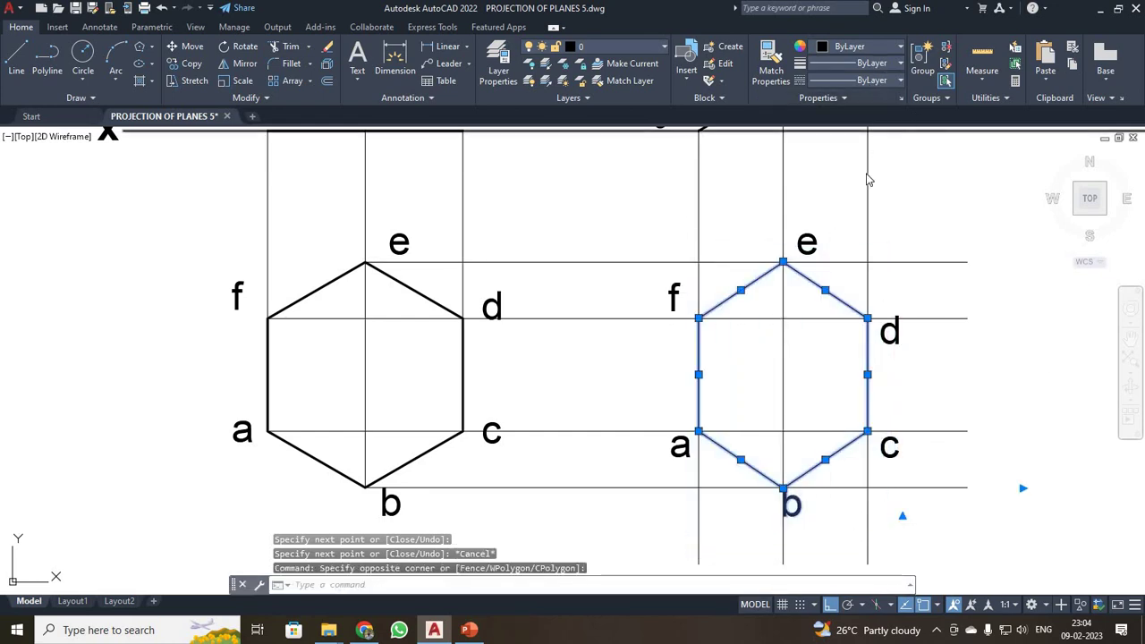
click(872, 62)
scroll(860, 219, down, 2)
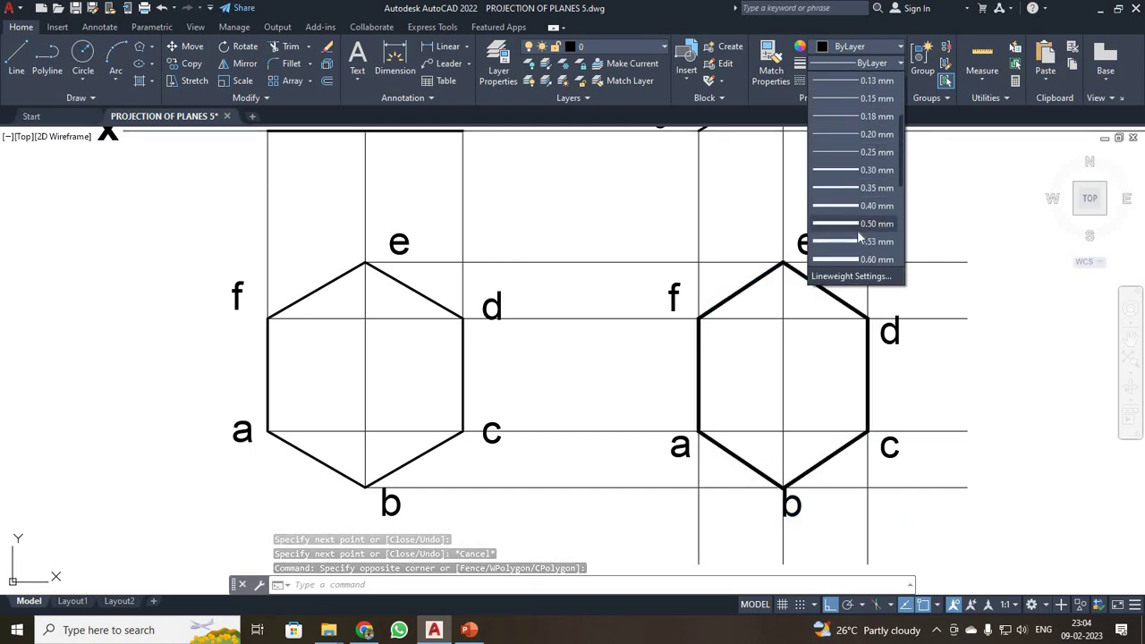
click(867, 188)
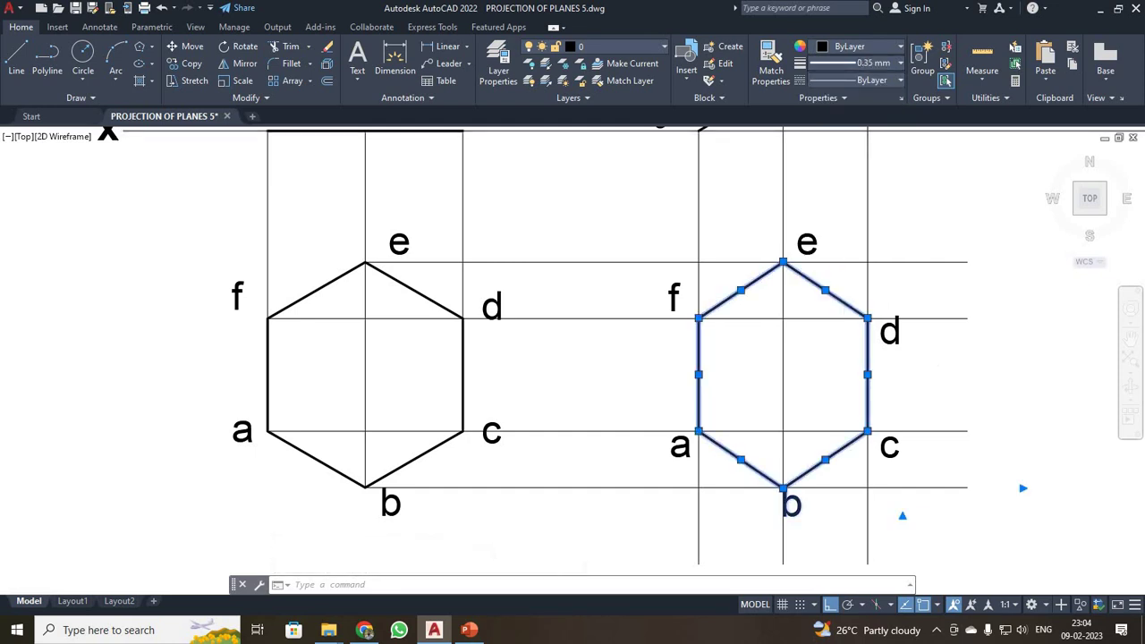
scroll(999, 406, down, 4)
scroll(998, 405, up, 3)
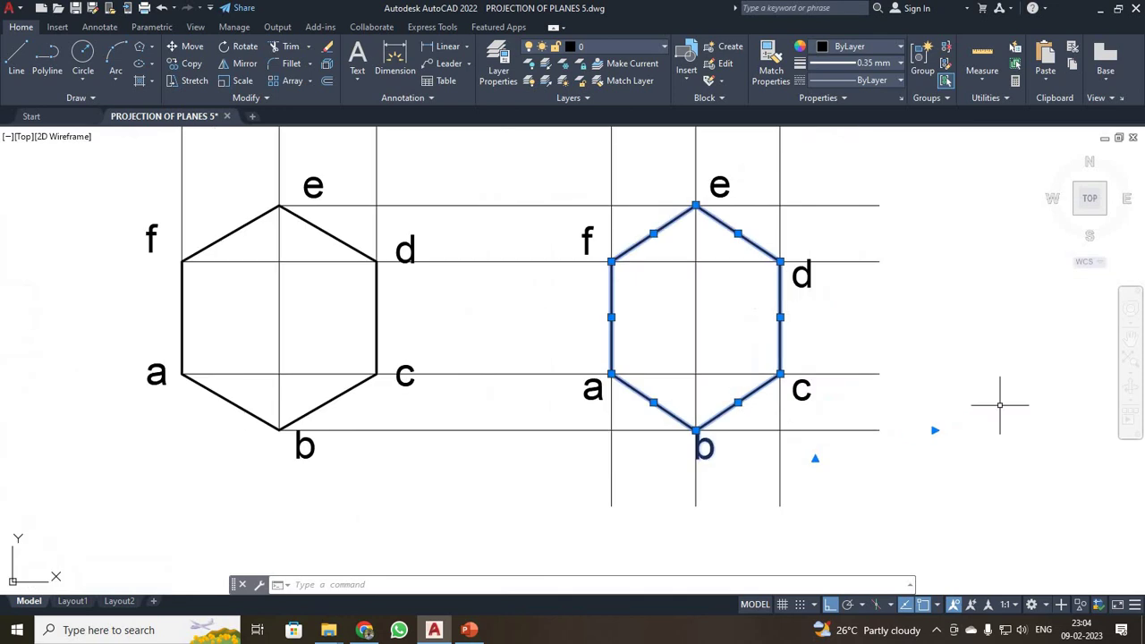
scroll(994, 398, down, 2)
Copy the labelled right hexagon further right, using corner a as the base point
click(715, 253)
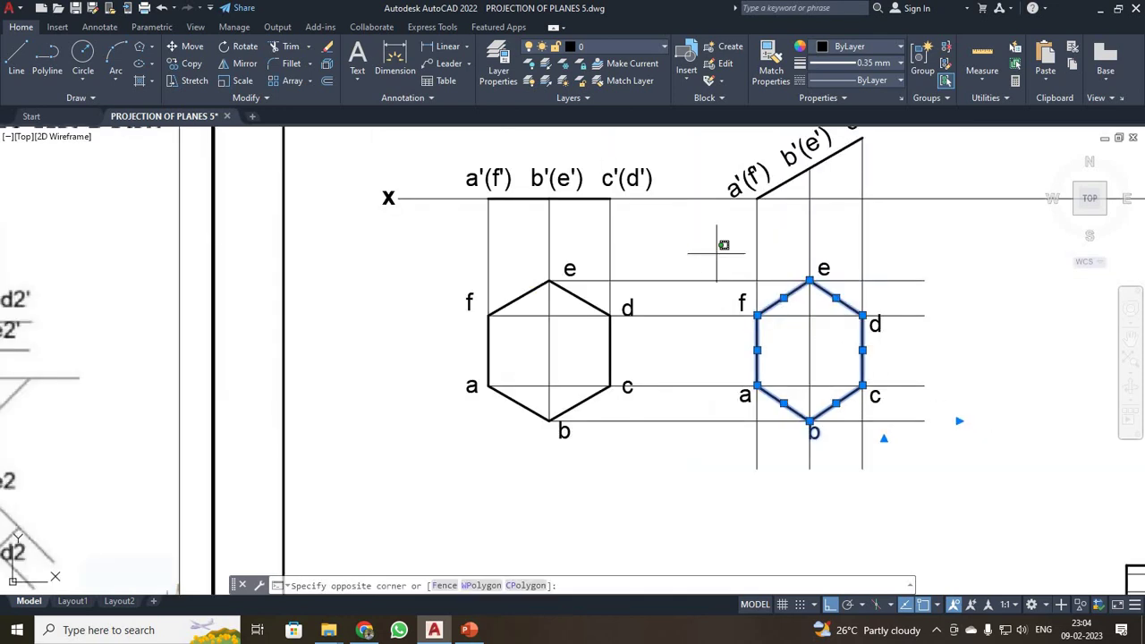
click(923, 466)
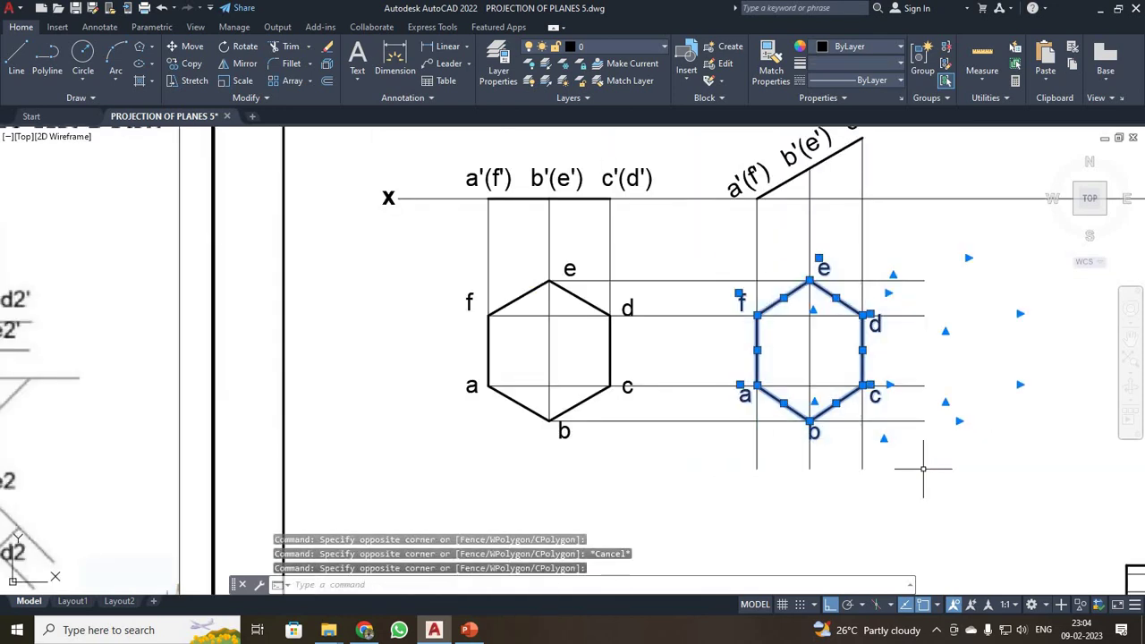
click(684, 243)
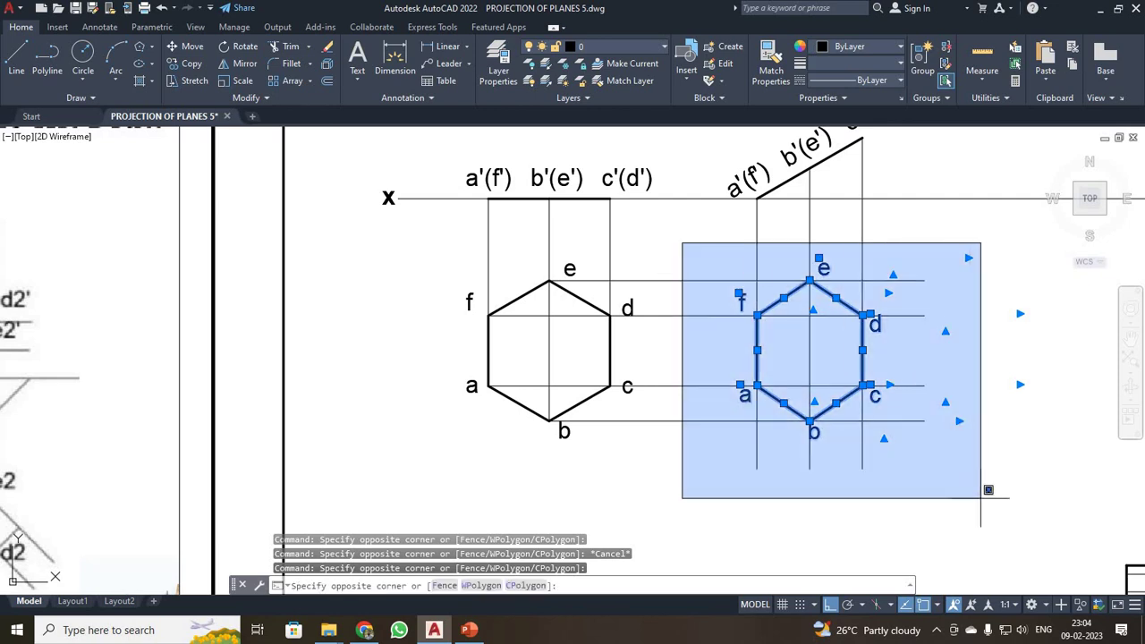
click(984, 492)
click(191, 65)
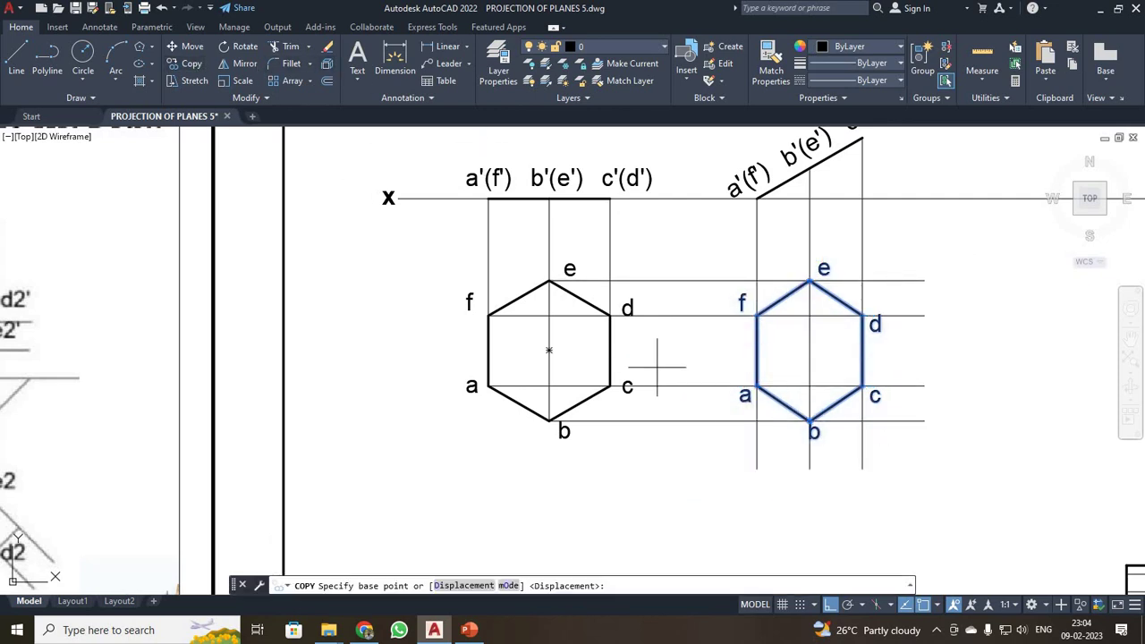
click(770, 385)
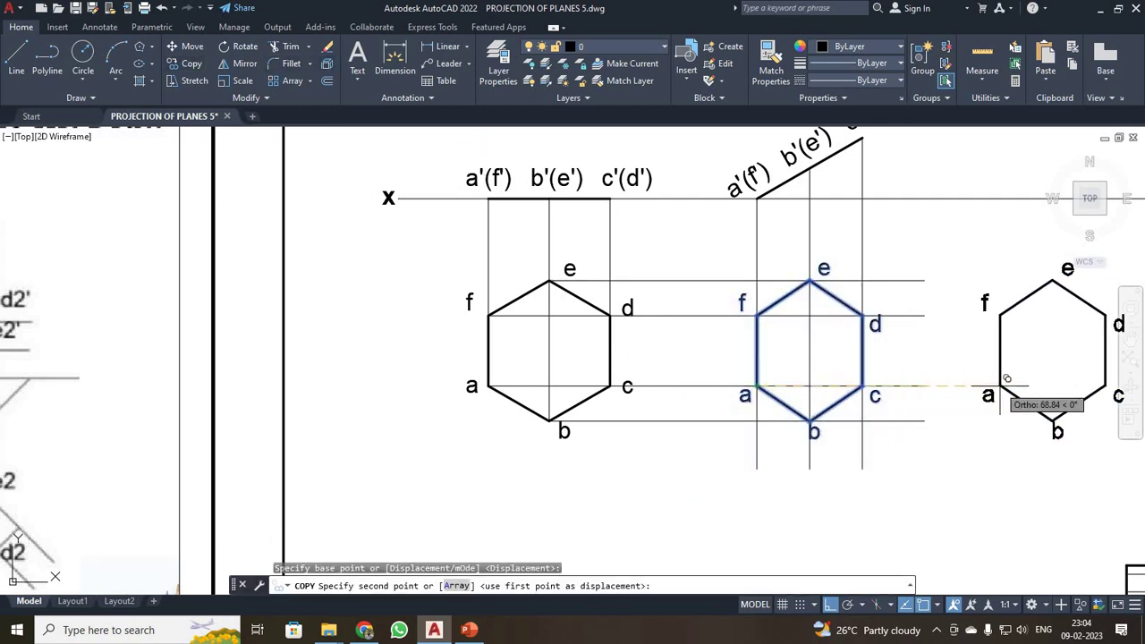
scroll(999, 386, down, 2)
scroll(1007, 379, down, 3)
scroll(1011, 379, up, 3)
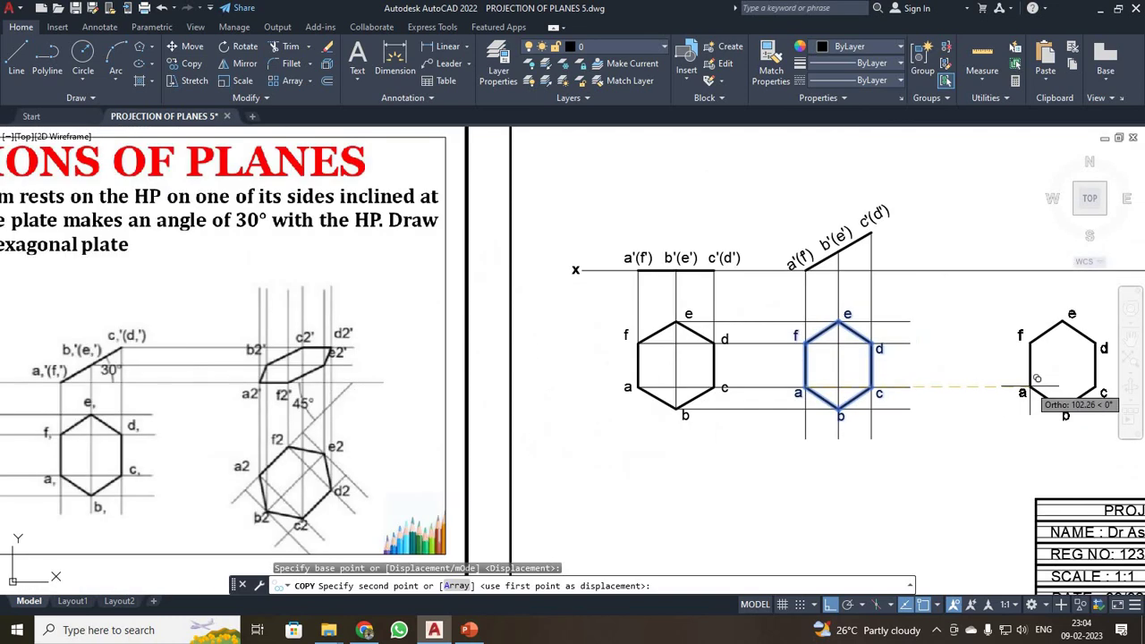
click(985, 387)
key(Escape)
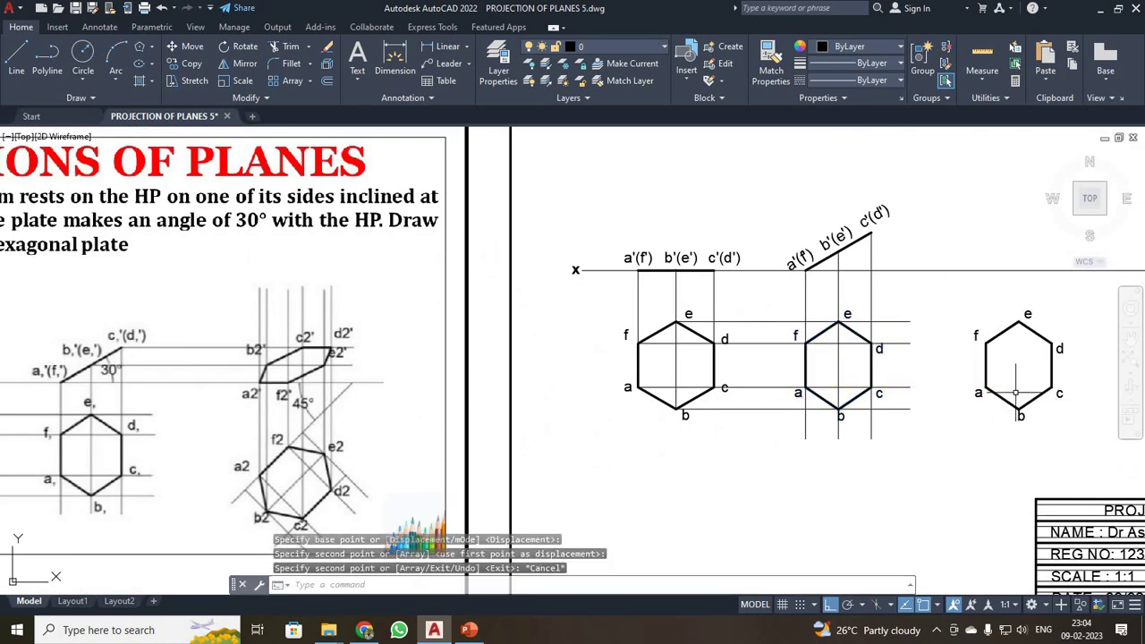
Rotate the copied hexagon and its labels 45° about corner f
click(941, 295)
click(1122, 436)
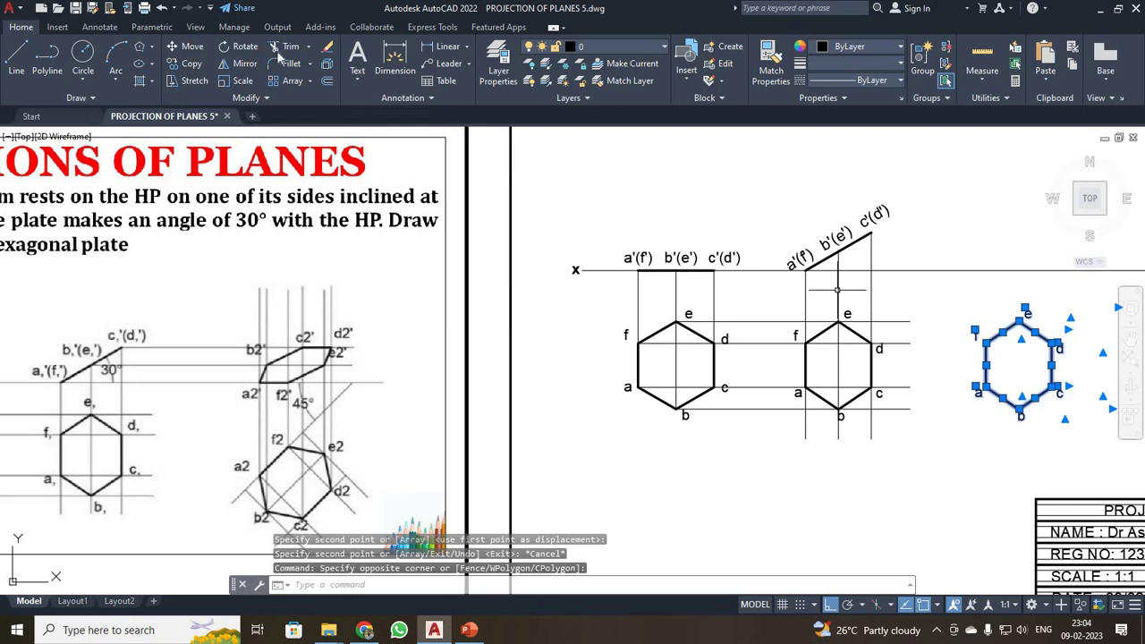
click(239, 46)
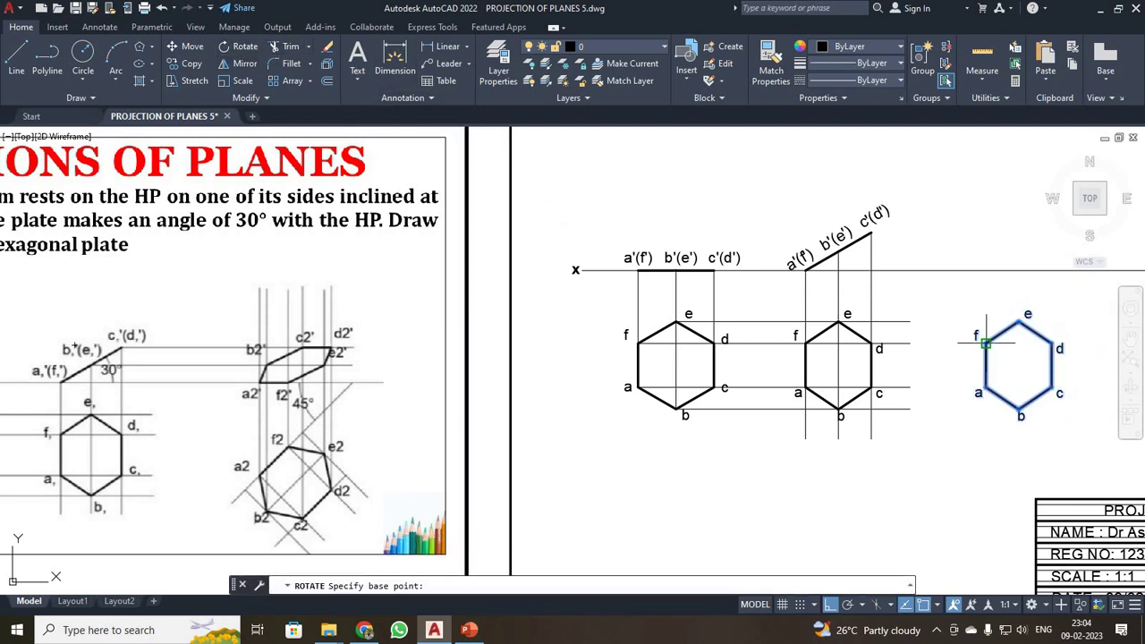
click(985, 344)
key(Return)
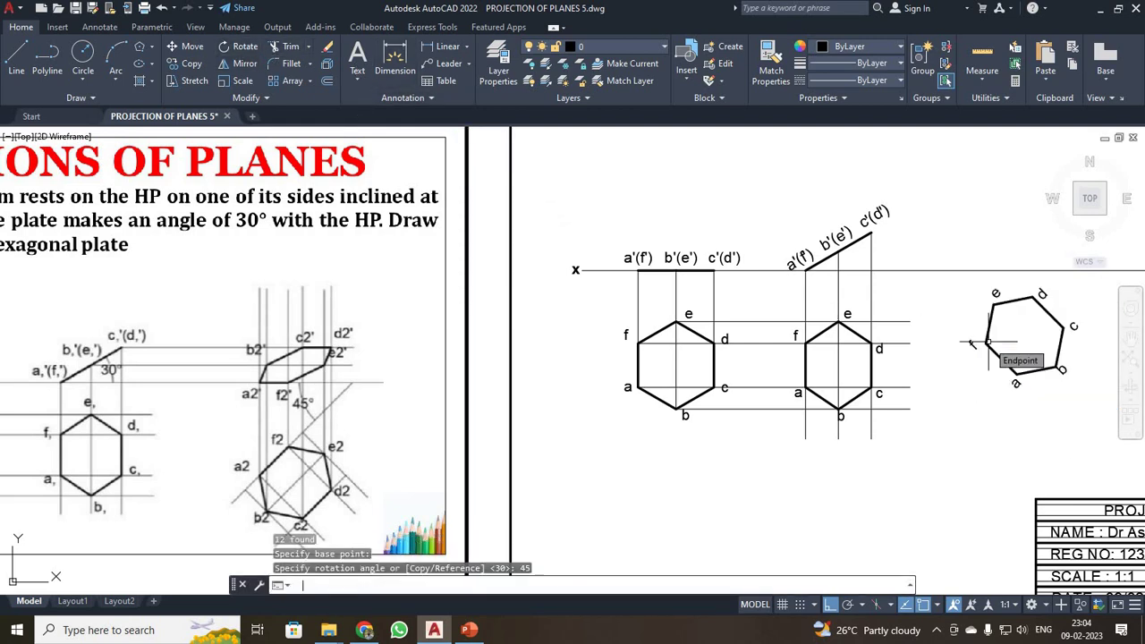
Zoom window onto the hexagon views
scroll(1004, 439, up, 5)
scroll(1006, 441, down, 5)
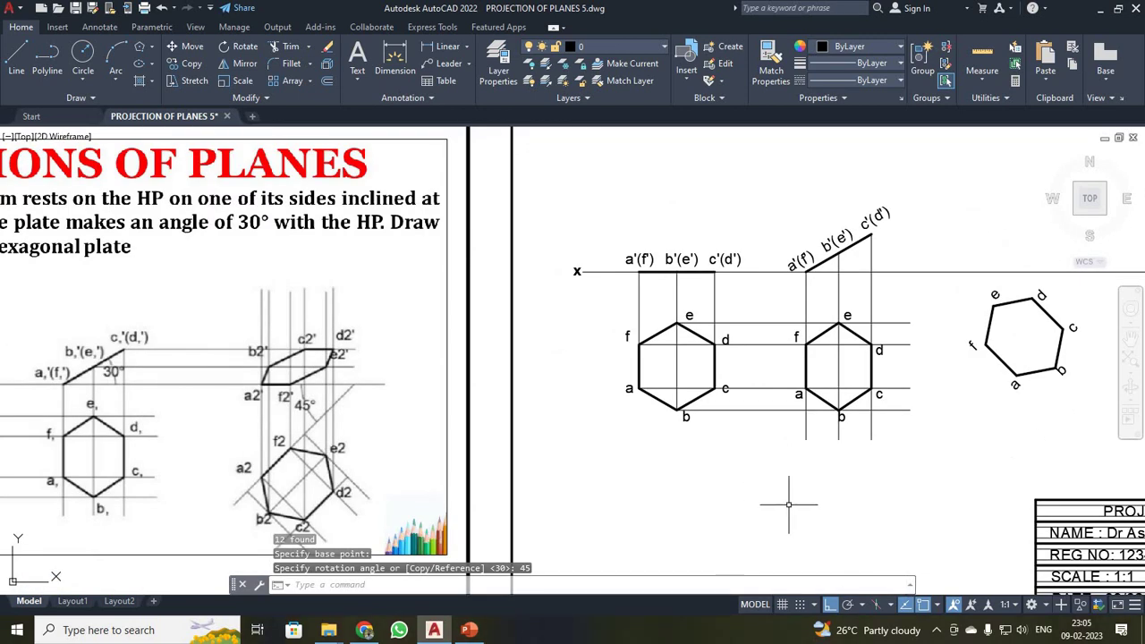
text(z)
key(Return)
text(w)
key(Return)
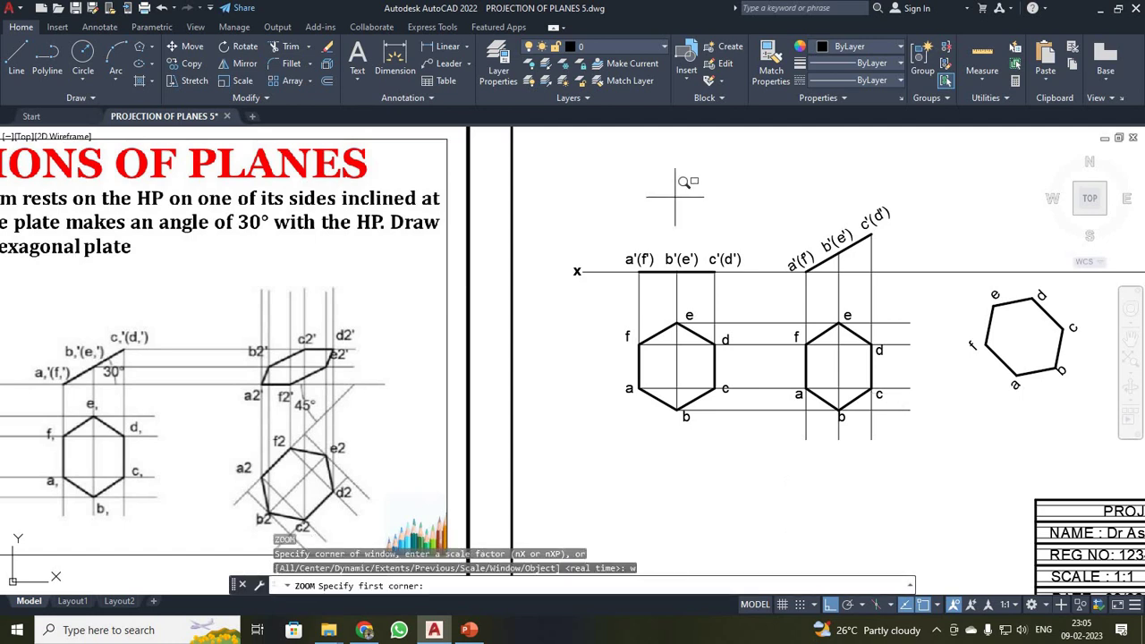
click(753, 190)
click(1092, 431)
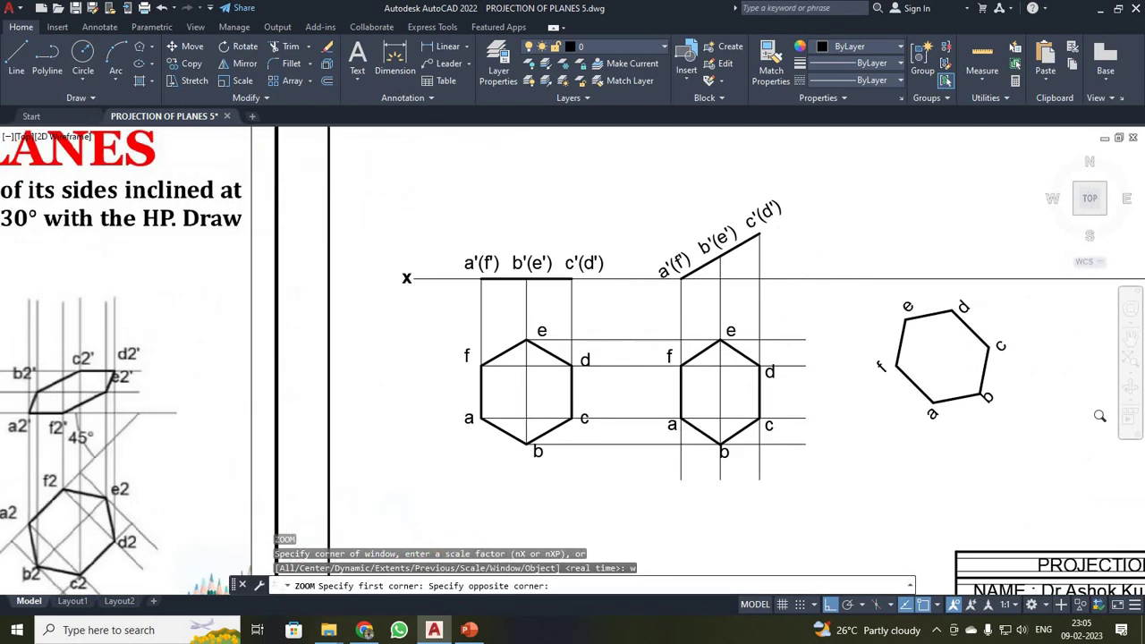
scroll(797, 510, down, 2)
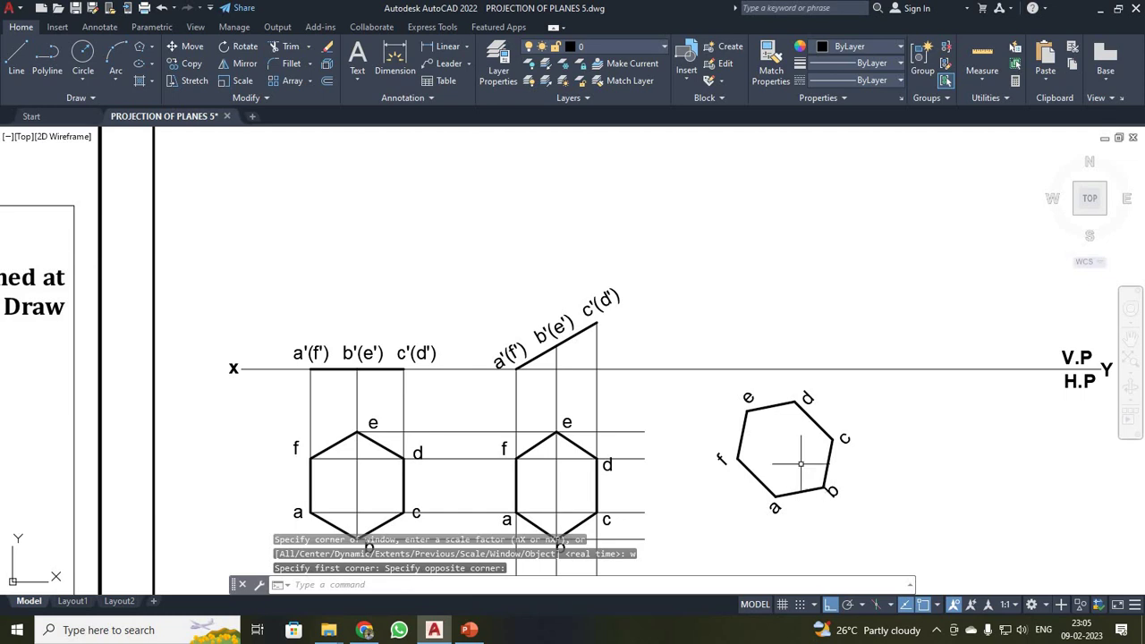
Draw a line along the XY line and rotate it −45° about its left end
scroll(812, 454, up, 2)
scroll(648, 420, down, 2)
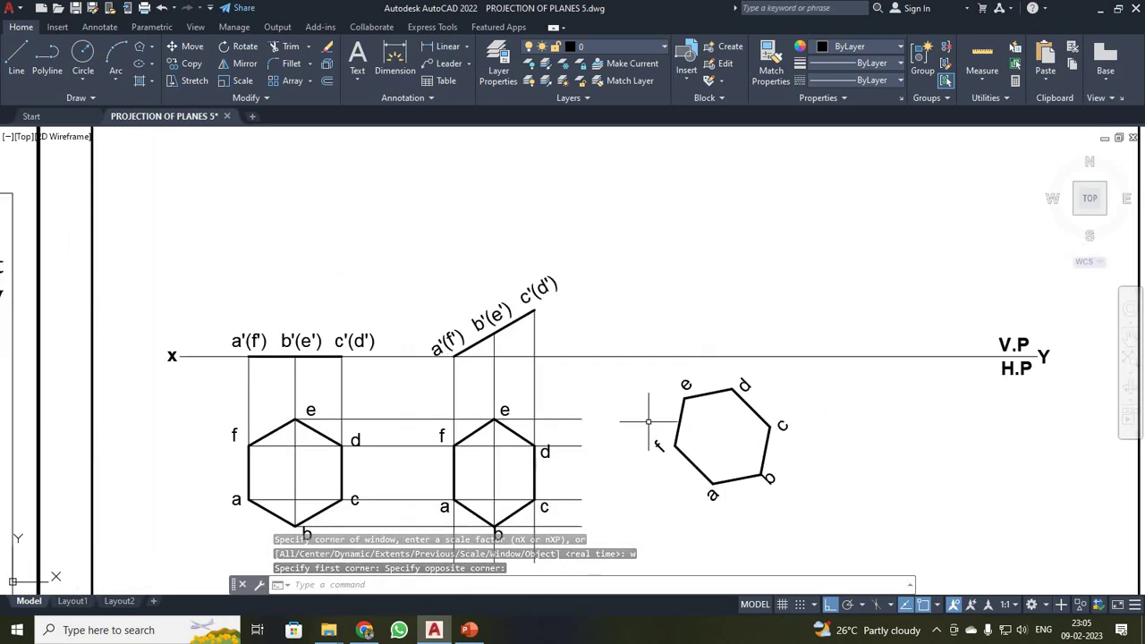
click(16, 56)
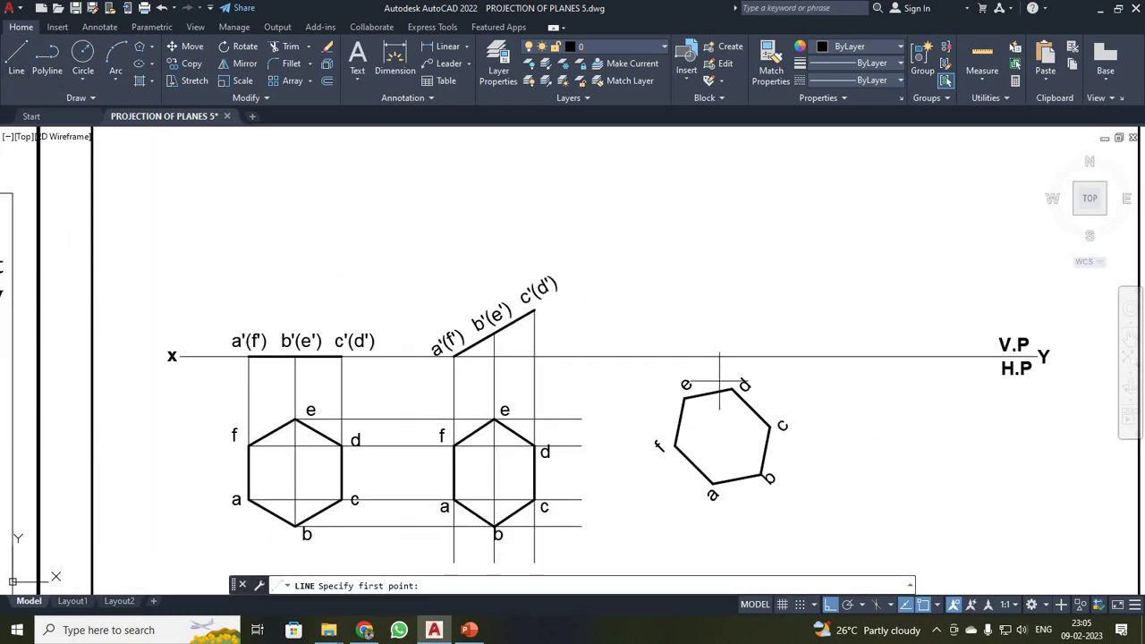
click(649, 356)
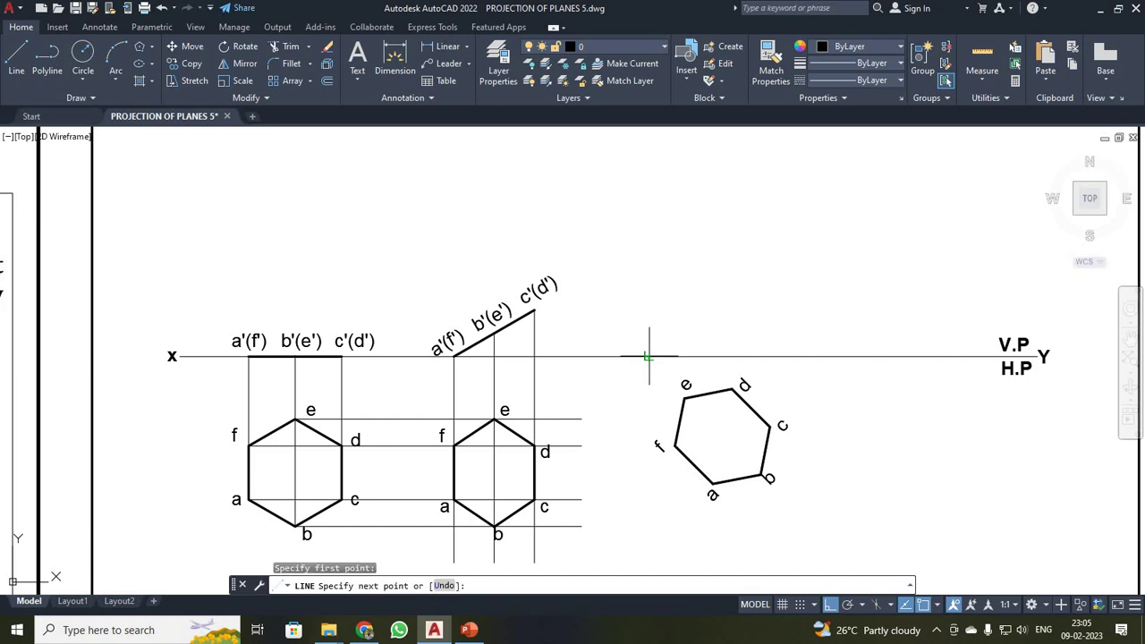
key(Escape)
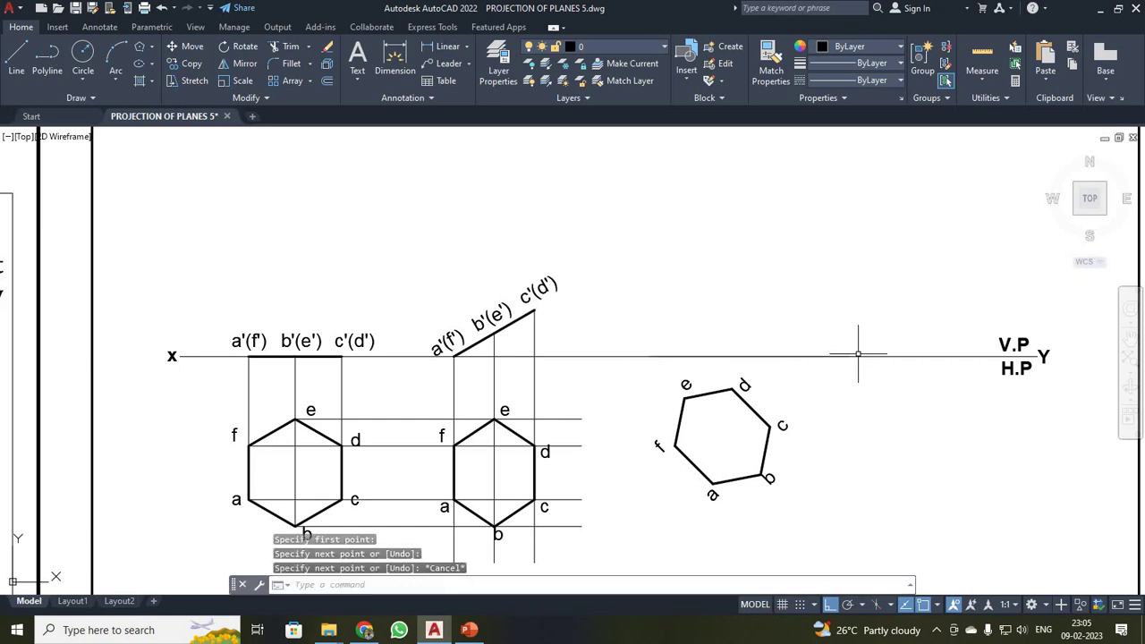
click(794, 356)
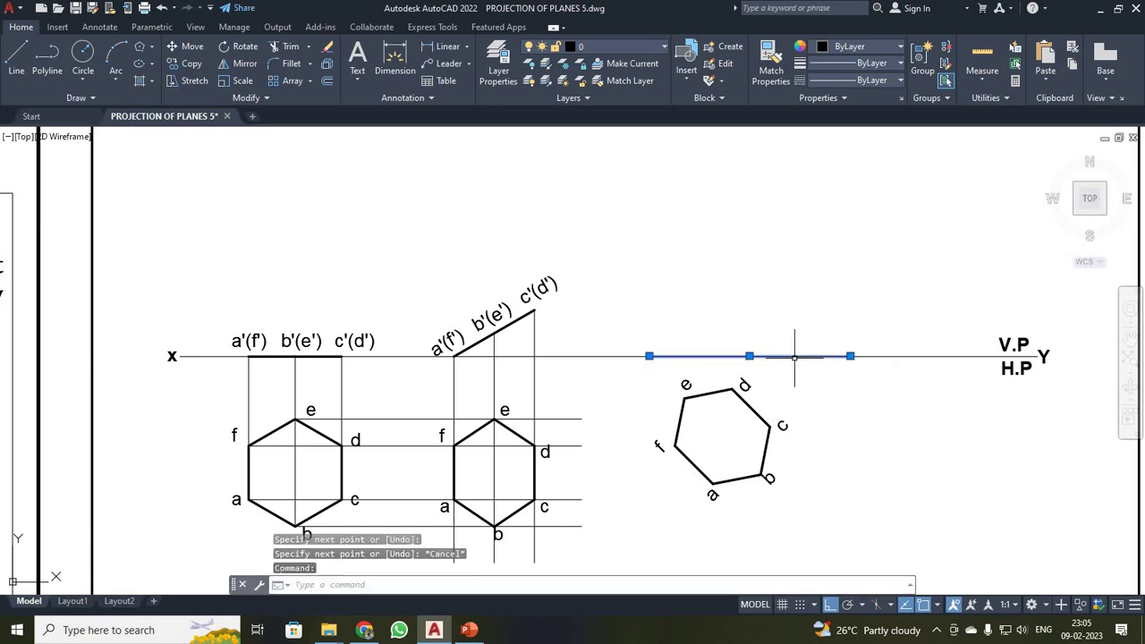
click(238, 45)
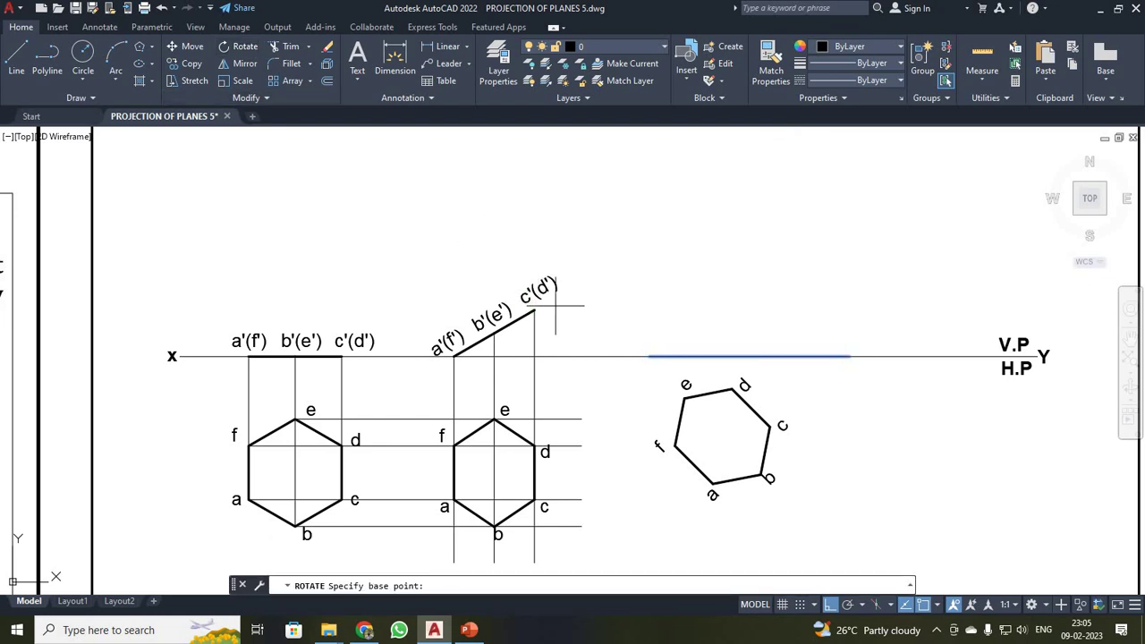
click(650, 356)
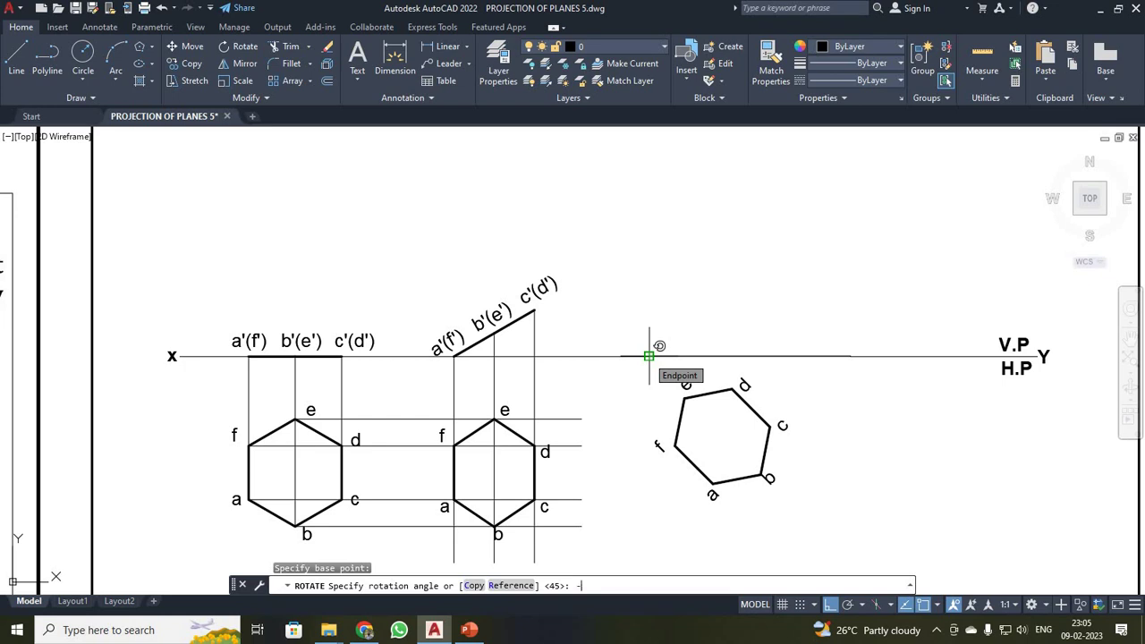
key(Return)
Window-select the tilted hexagon together with its labels
scroll(767, 467, up, 2)
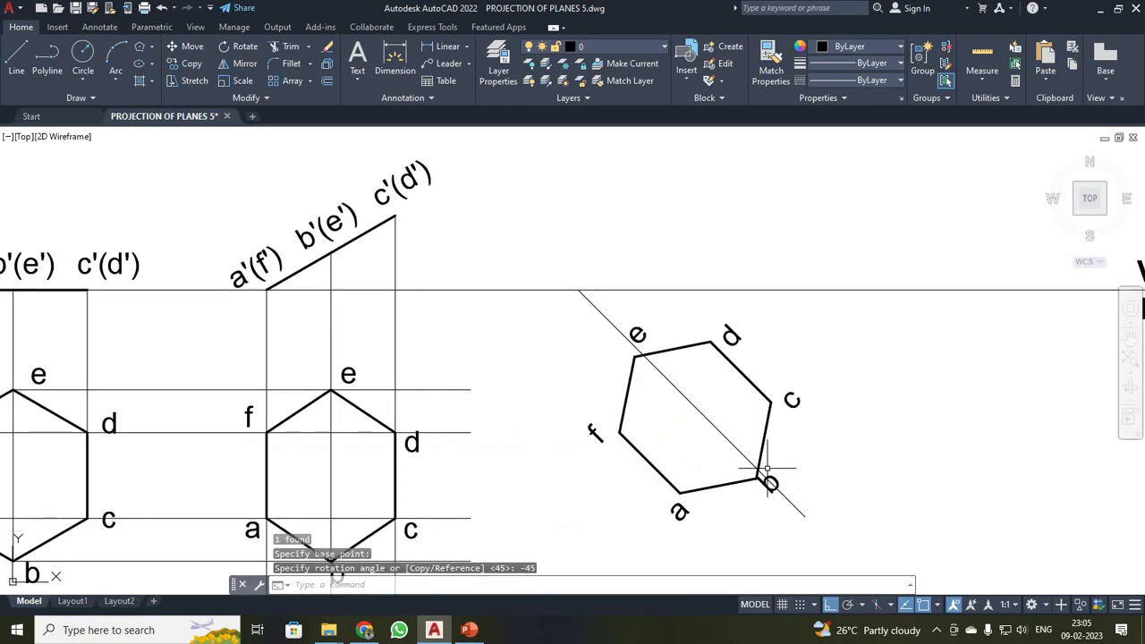
click(534, 327)
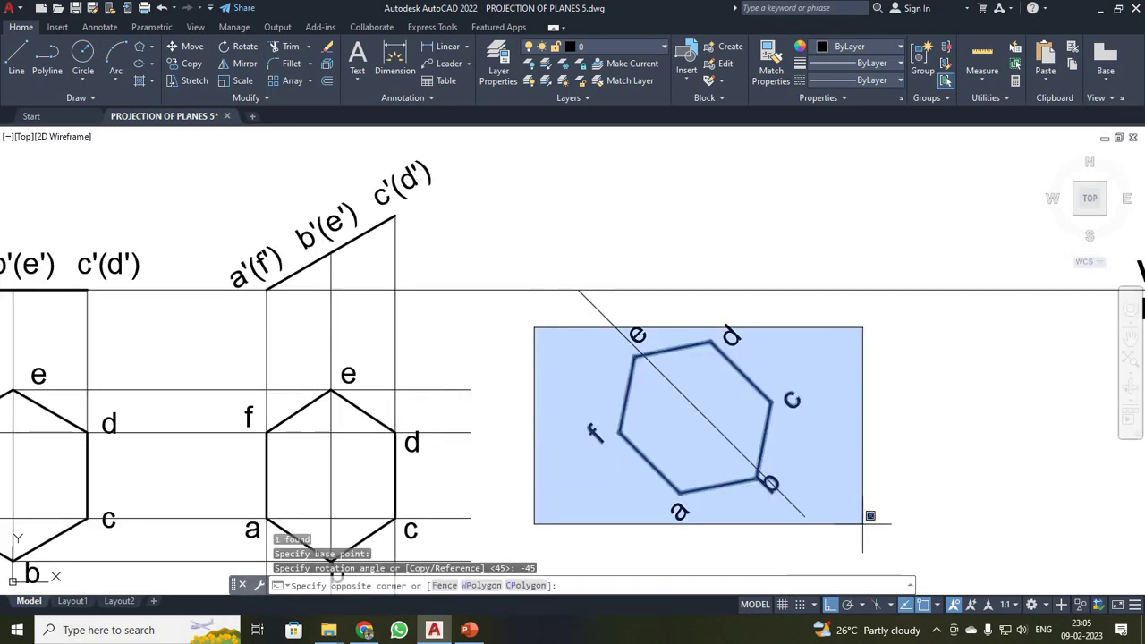
click(868, 517)
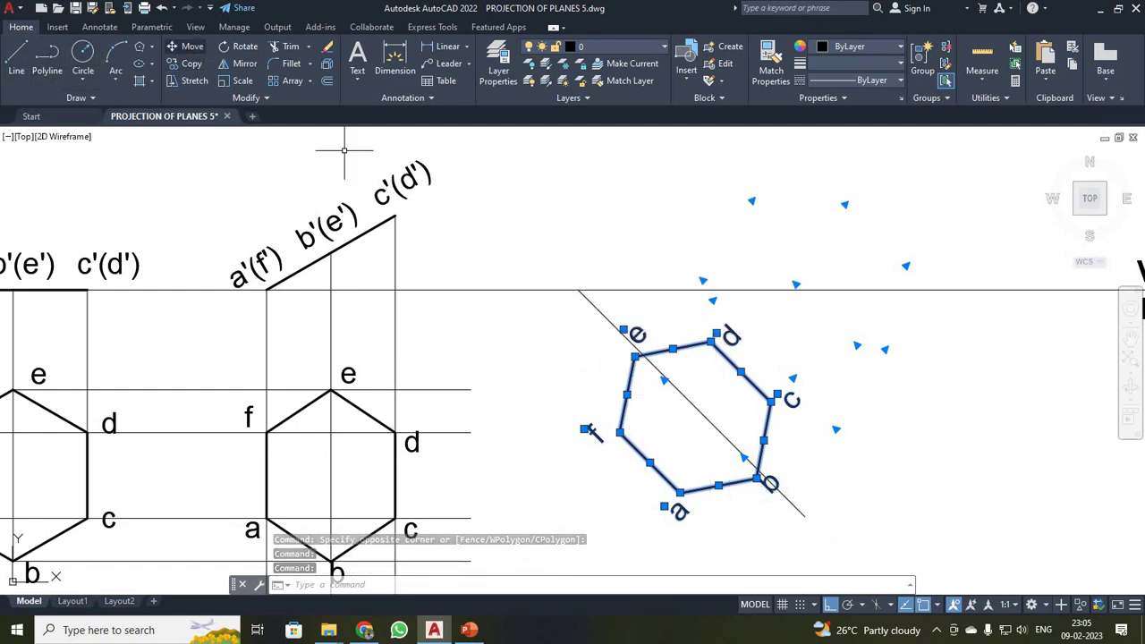
Move the hexagon top view so corner f sits on the sloping line
text(m)
key(Return)
click(619, 432)
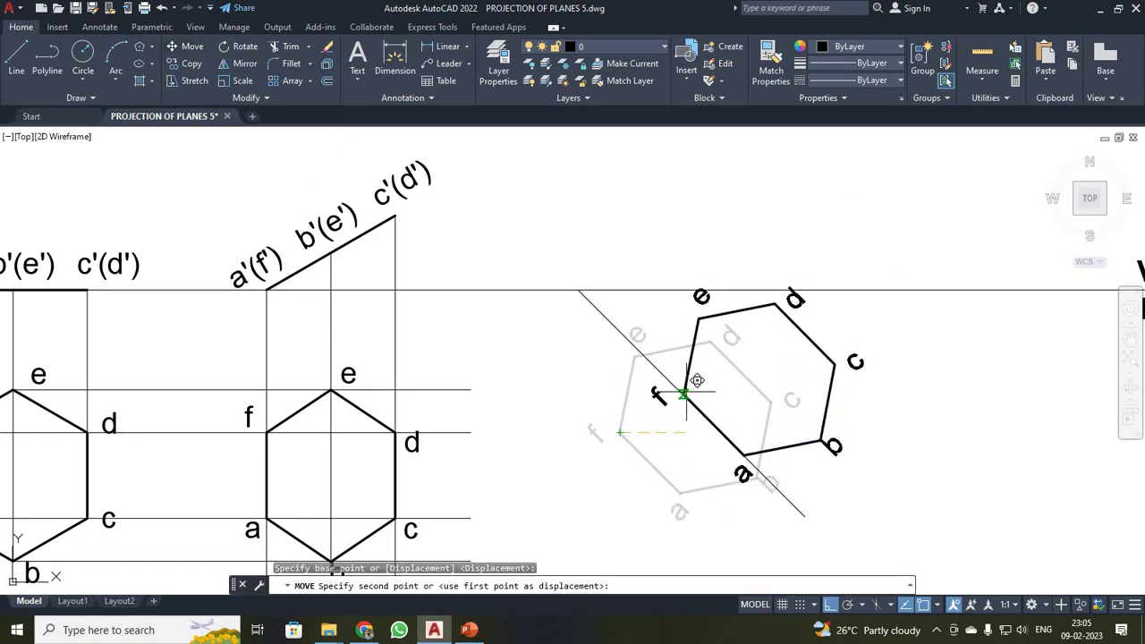
key(F8)
click(757, 467)
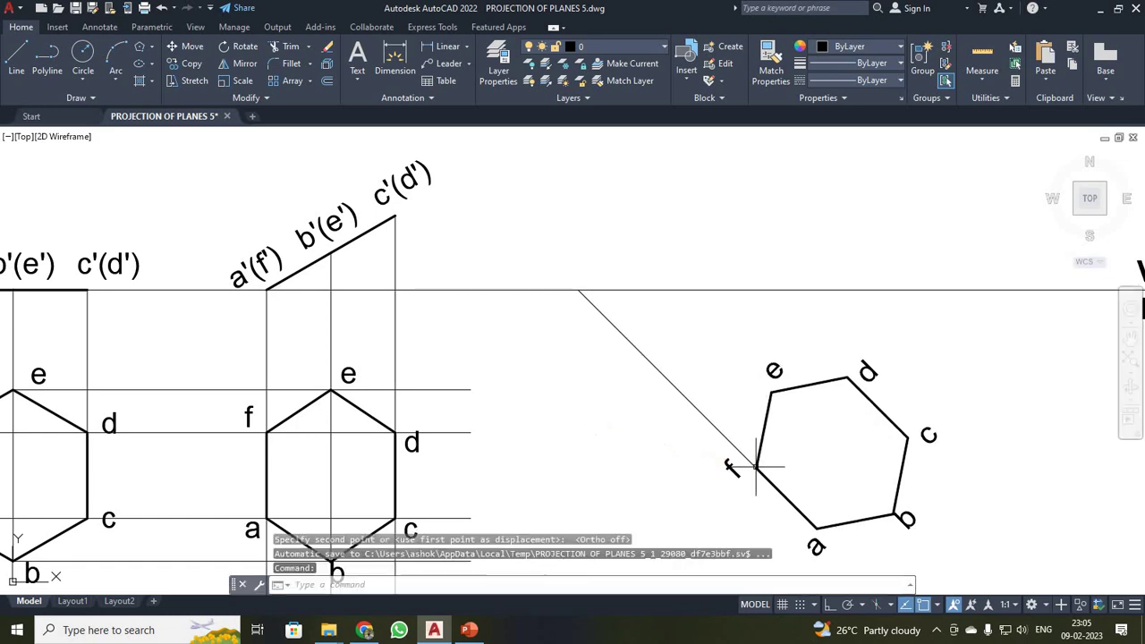
scroll(751, 478, down, 3)
scroll(787, 501, up, 2)
scroll(818, 535, up, 3)
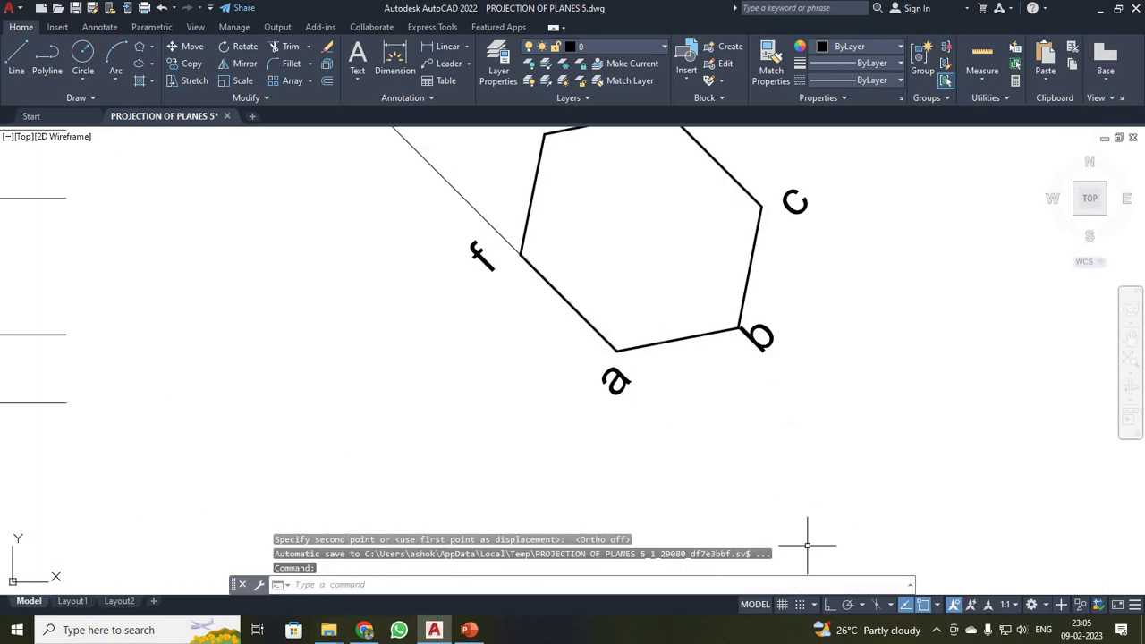
scroll(808, 536, down, 3)
scroll(800, 537, up, 3)
scroll(766, 537, down, 3)
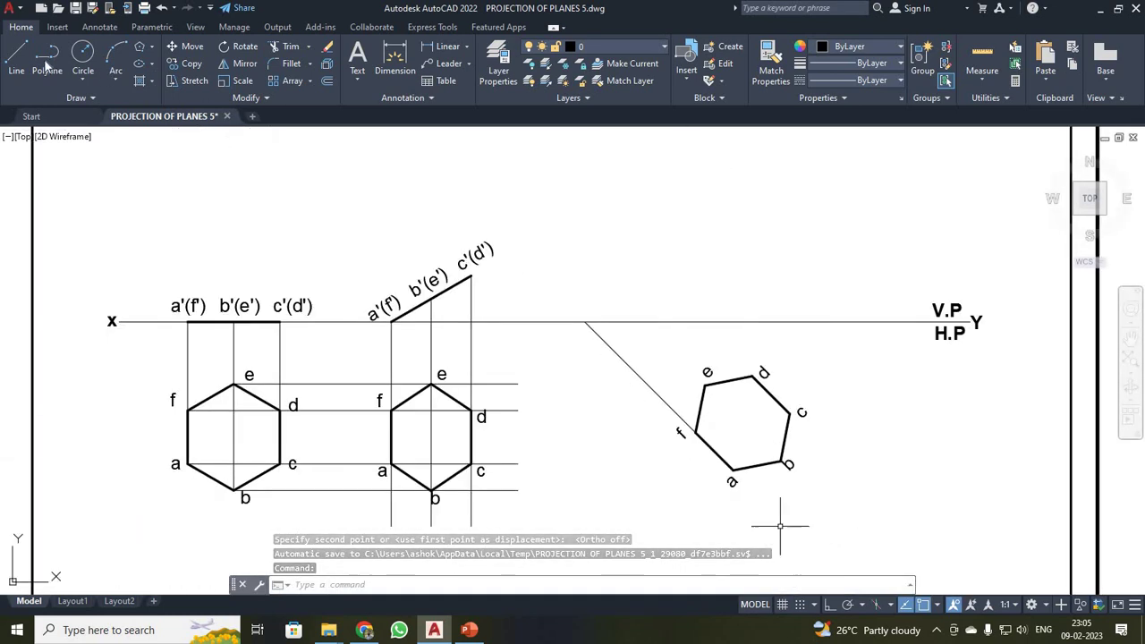
scroll(766, 537, up, 1)
Draw vertical projectors from corners f, e and a up past the XY line
click(16, 58)
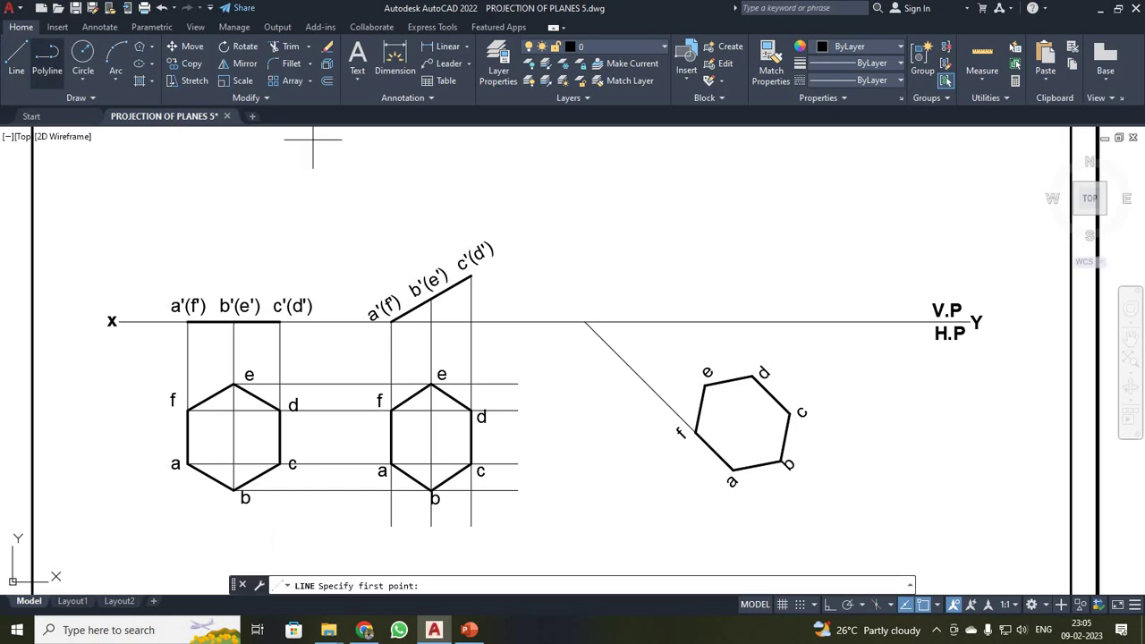
click(695, 432)
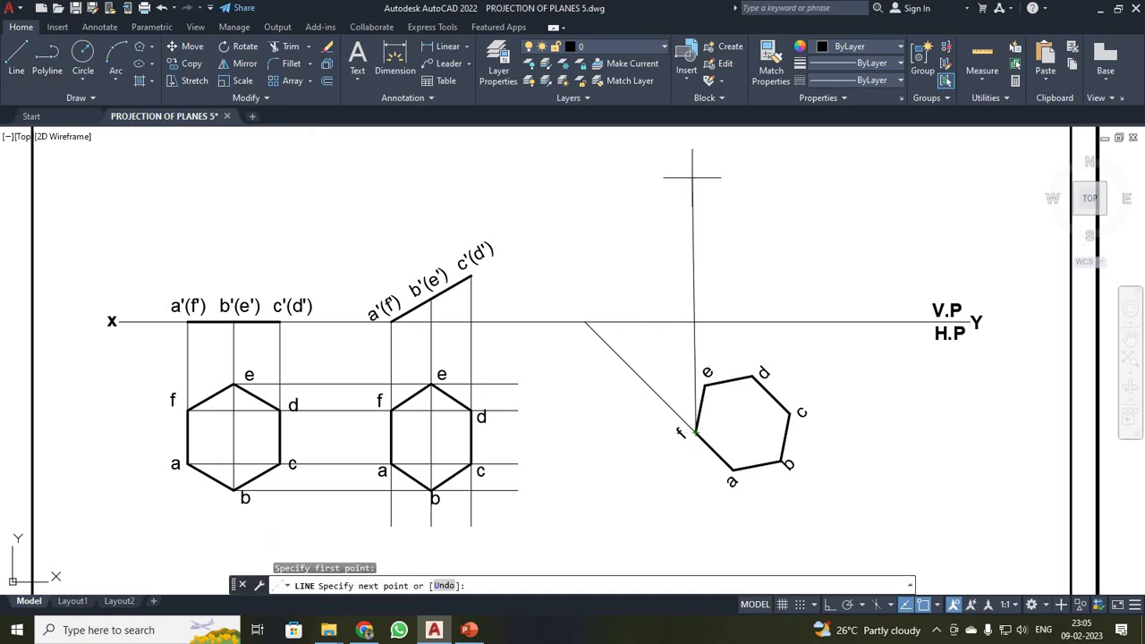
key(F8)
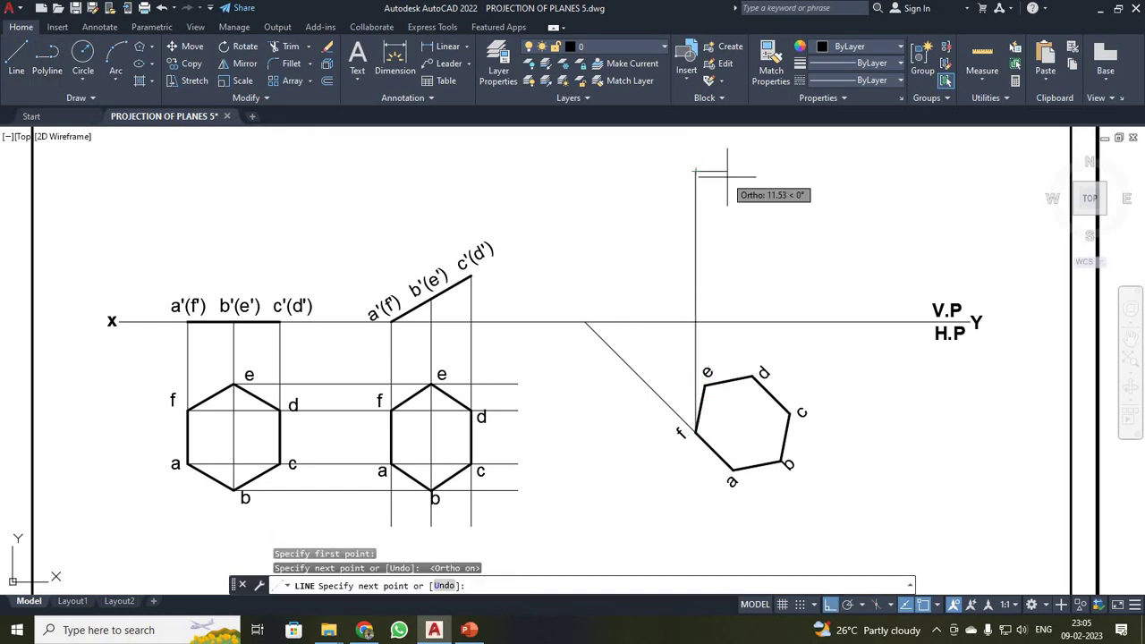
key(Escape)
click(18, 55)
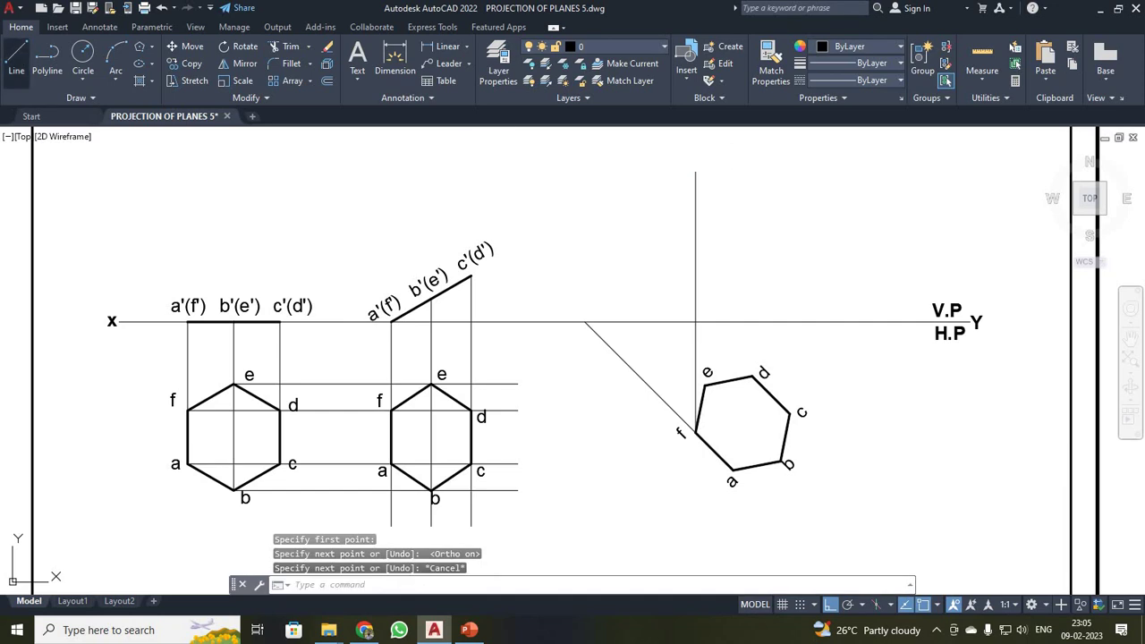
click(704, 385)
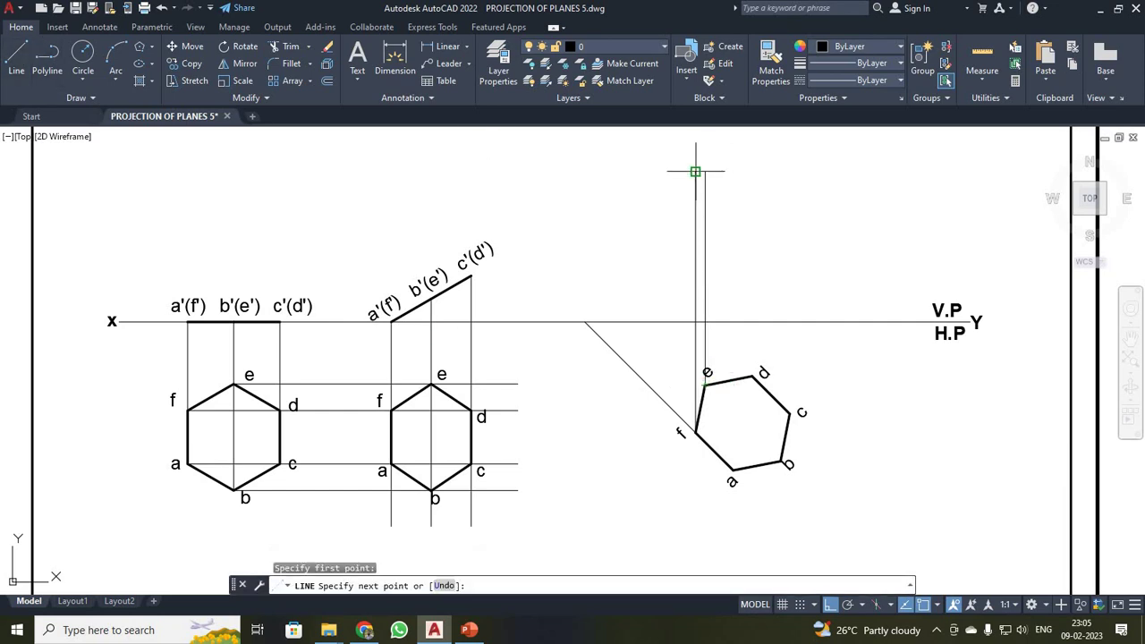
click(704, 171)
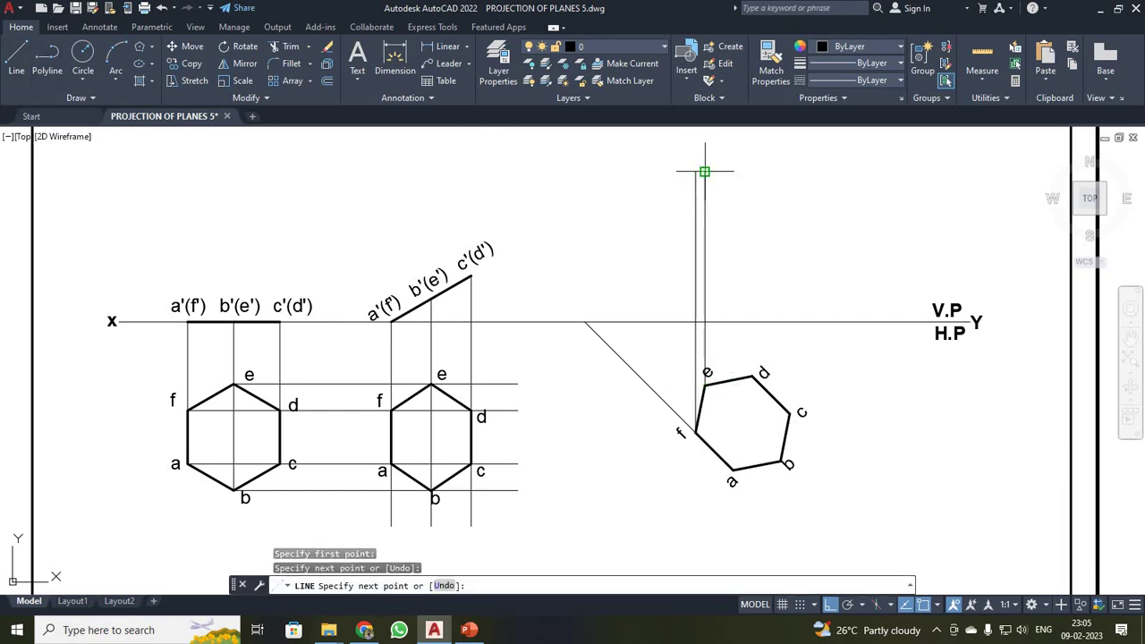
click(16, 58)
click(733, 467)
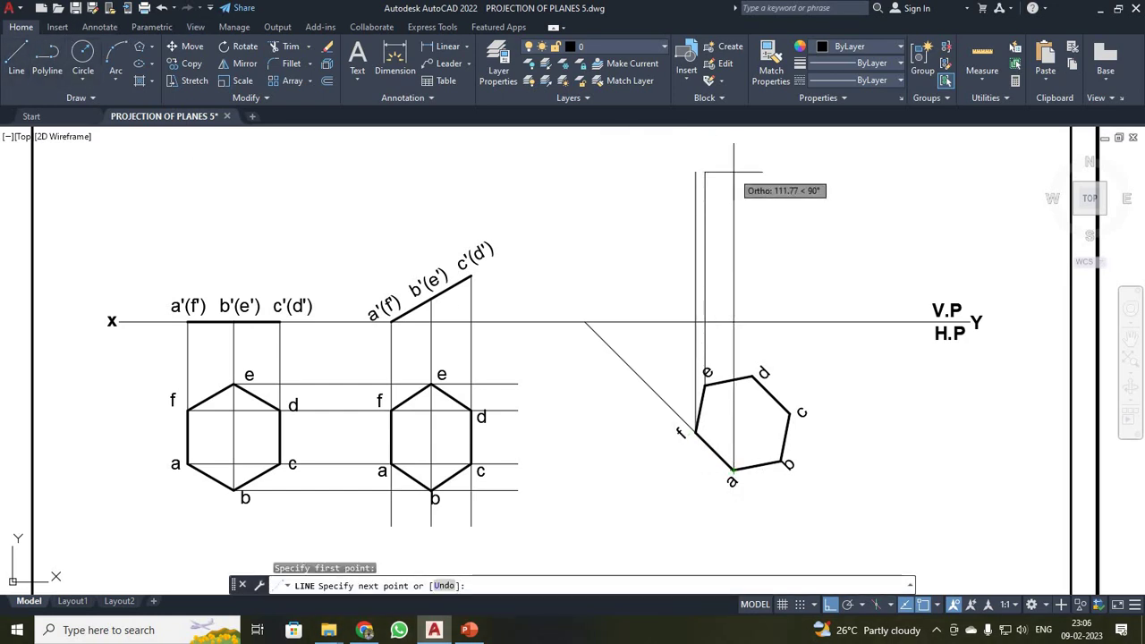
click(733, 173)
key(Return)
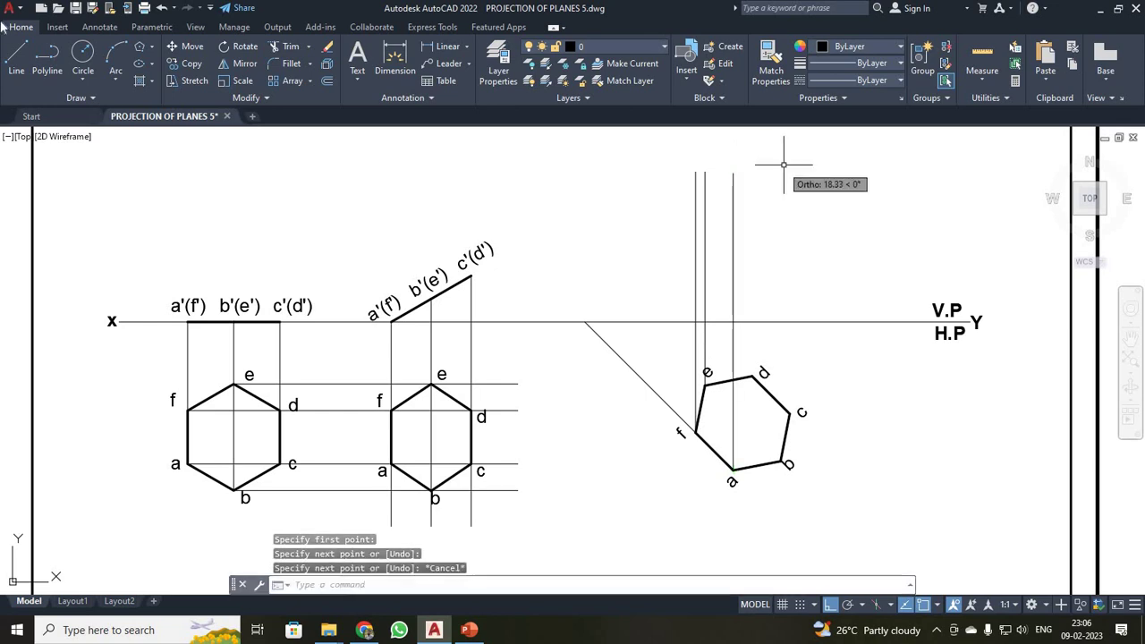
Draw vertical projectors from corners b, d and c up past the XY line
key(Return)
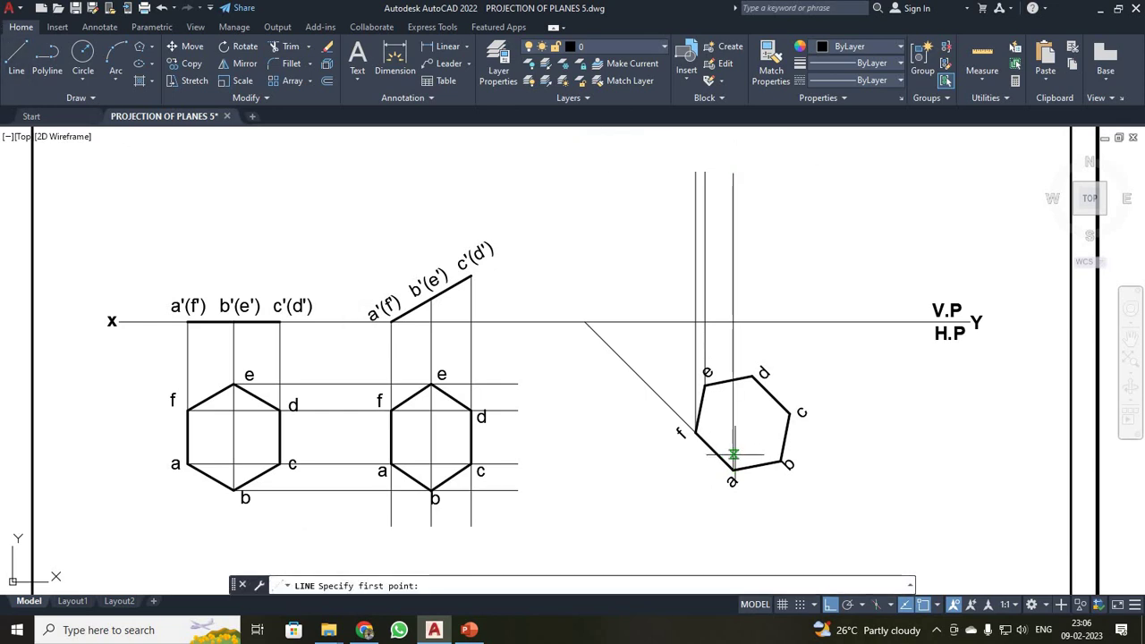
click(781, 462)
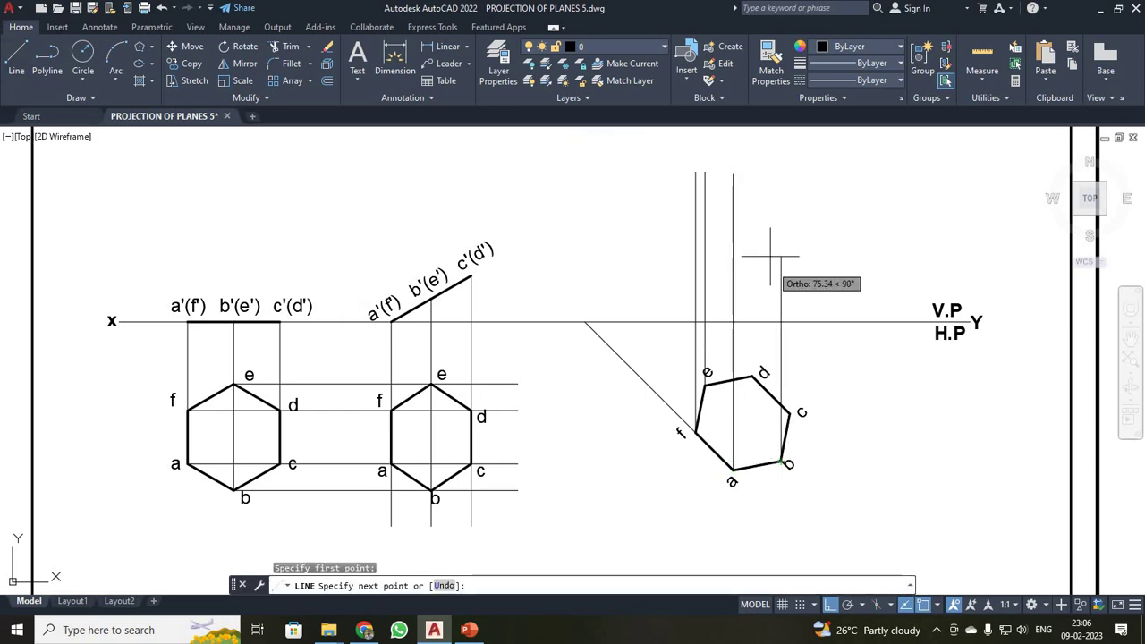
click(780, 173)
key(Escape)
scroll(801, 249, up, 2)
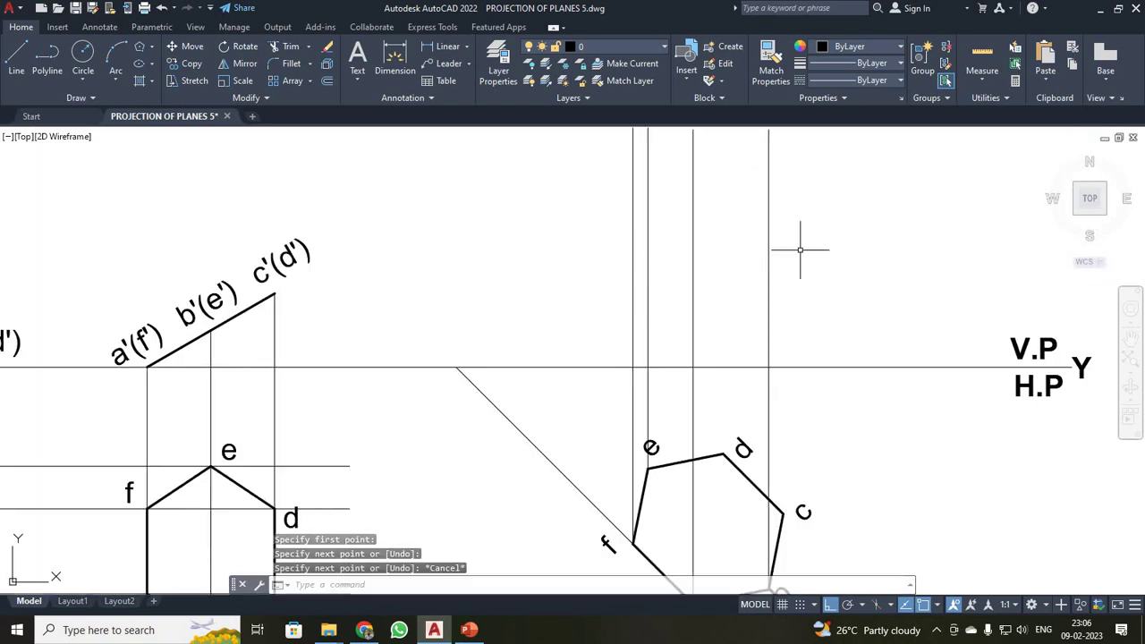
scroll(800, 249, down, 2)
click(16, 59)
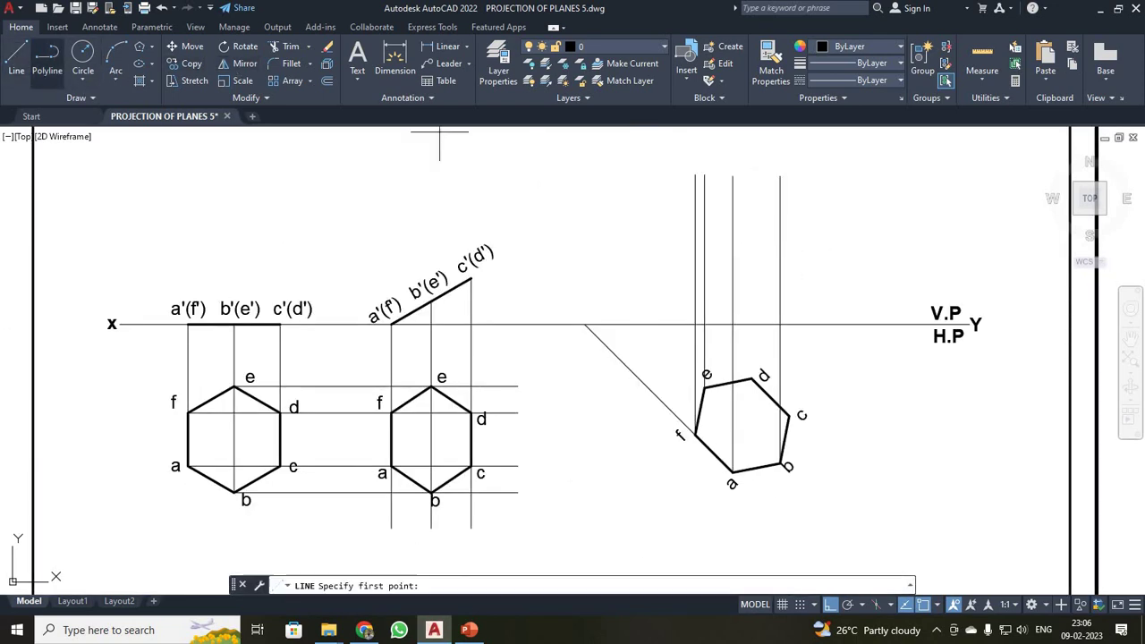
click(749, 378)
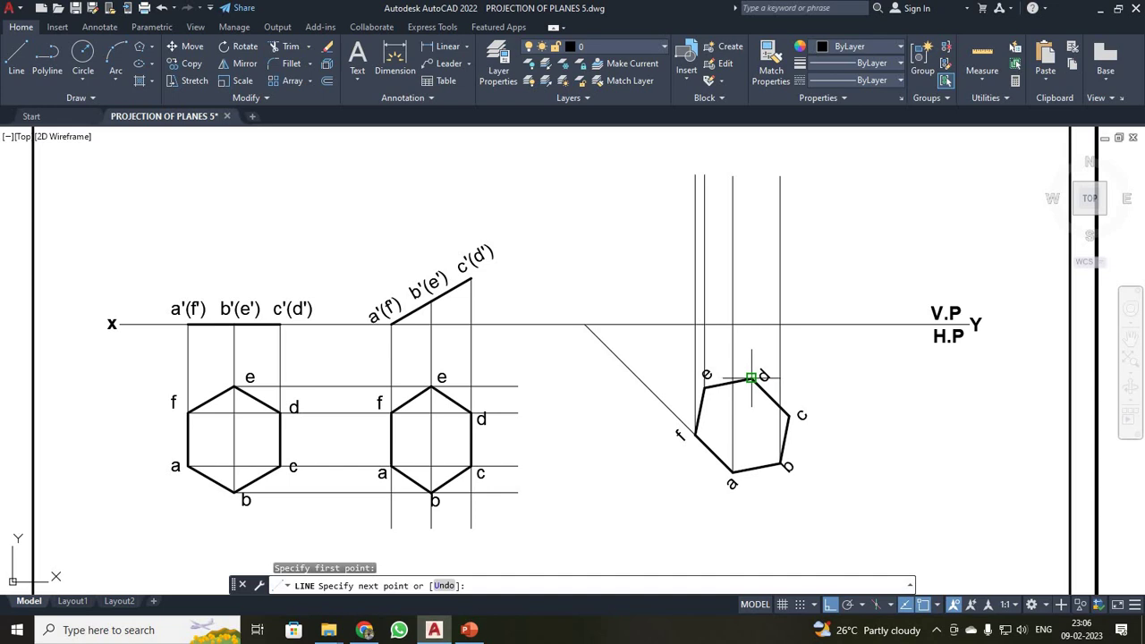
click(751, 177)
key(Escape)
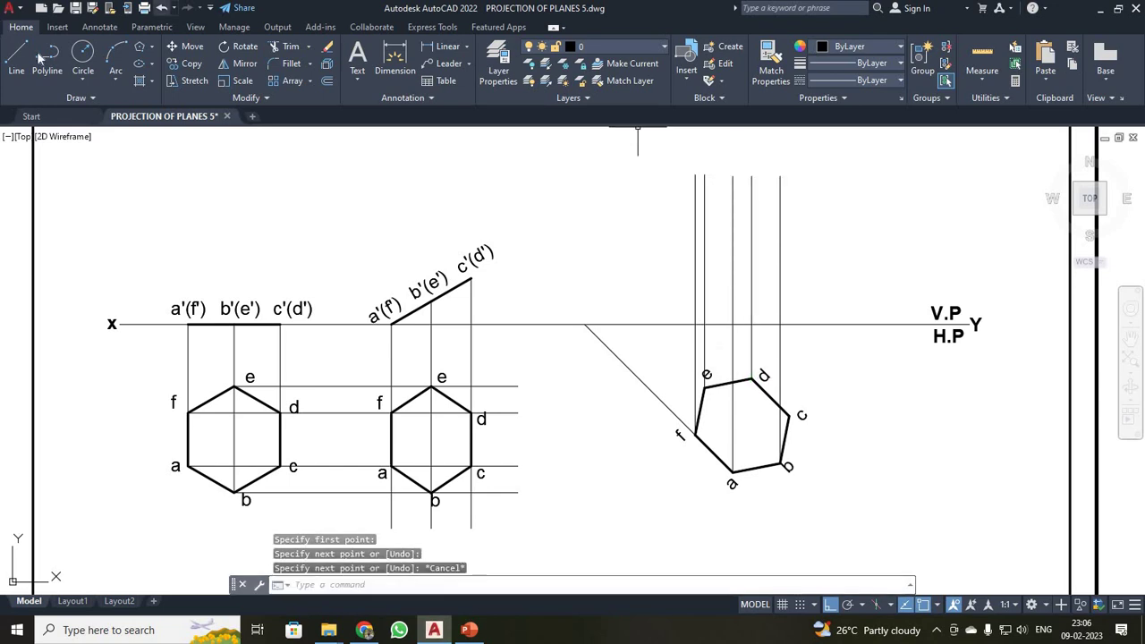
click(16, 55)
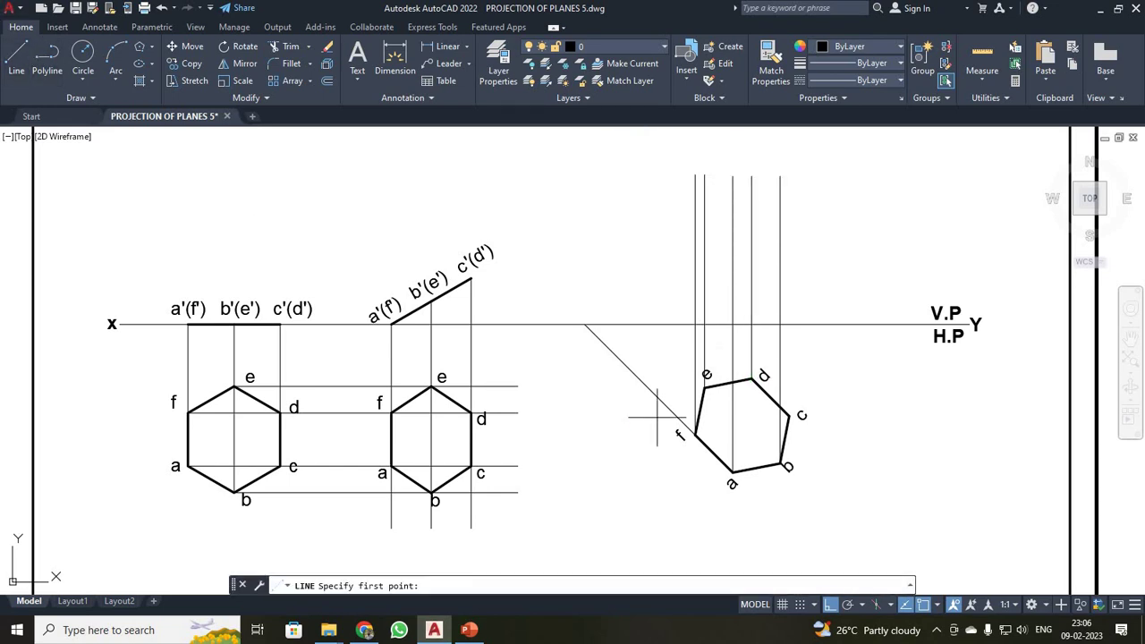
click(803, 417)
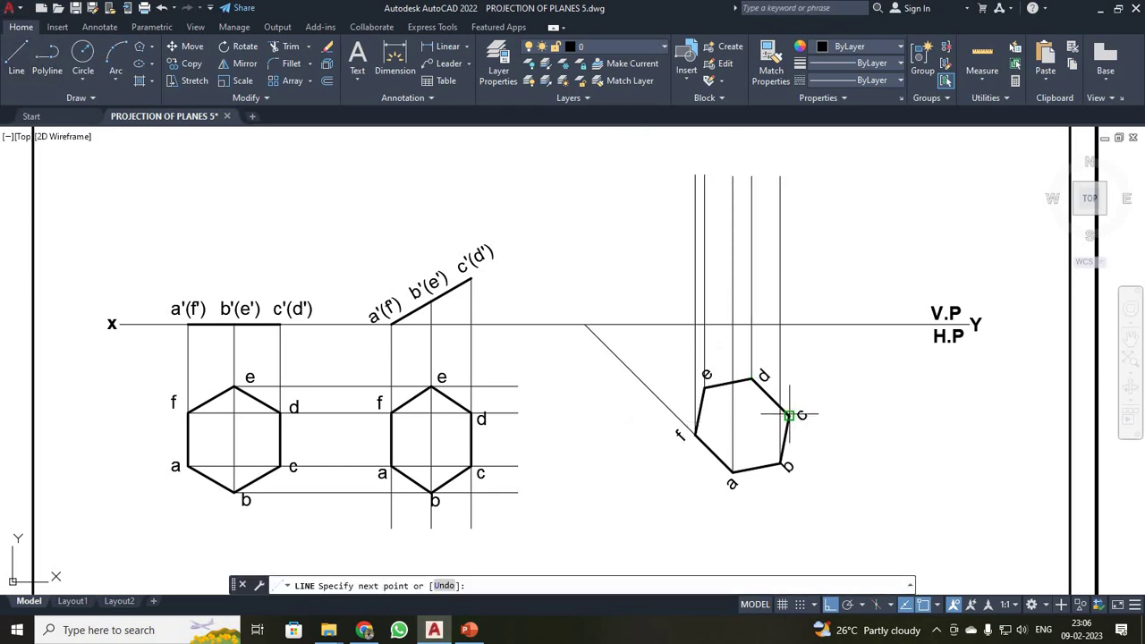
click(790, 177)
key(Escape)
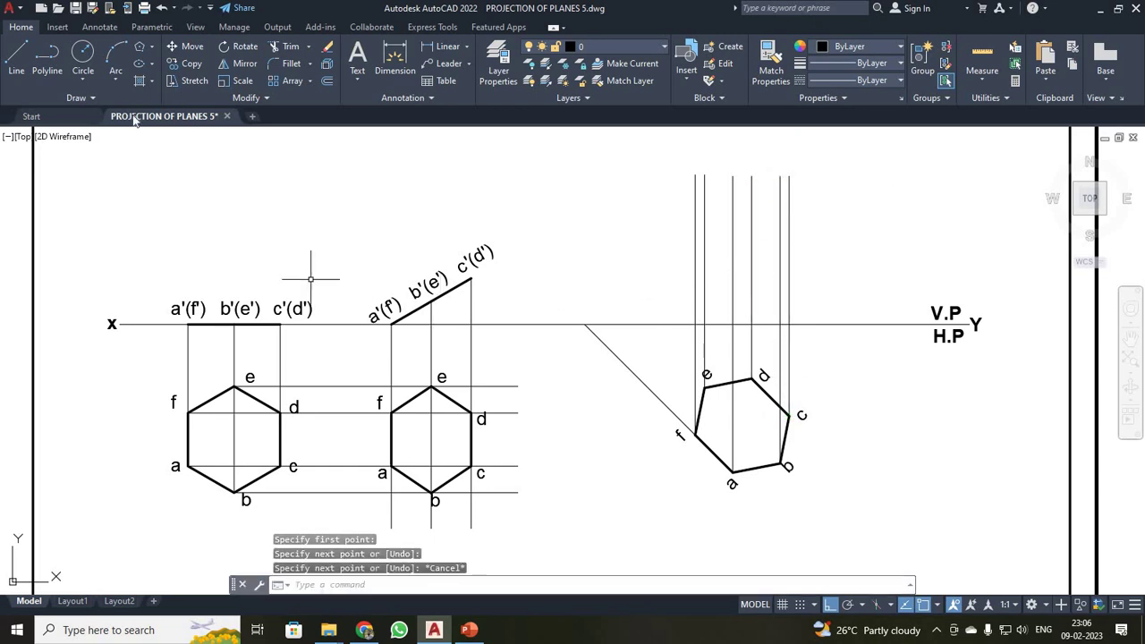
Draw horizontal projectors from b'(e') and c'(d'), plus a guide line across the projectors
click(16, 55)
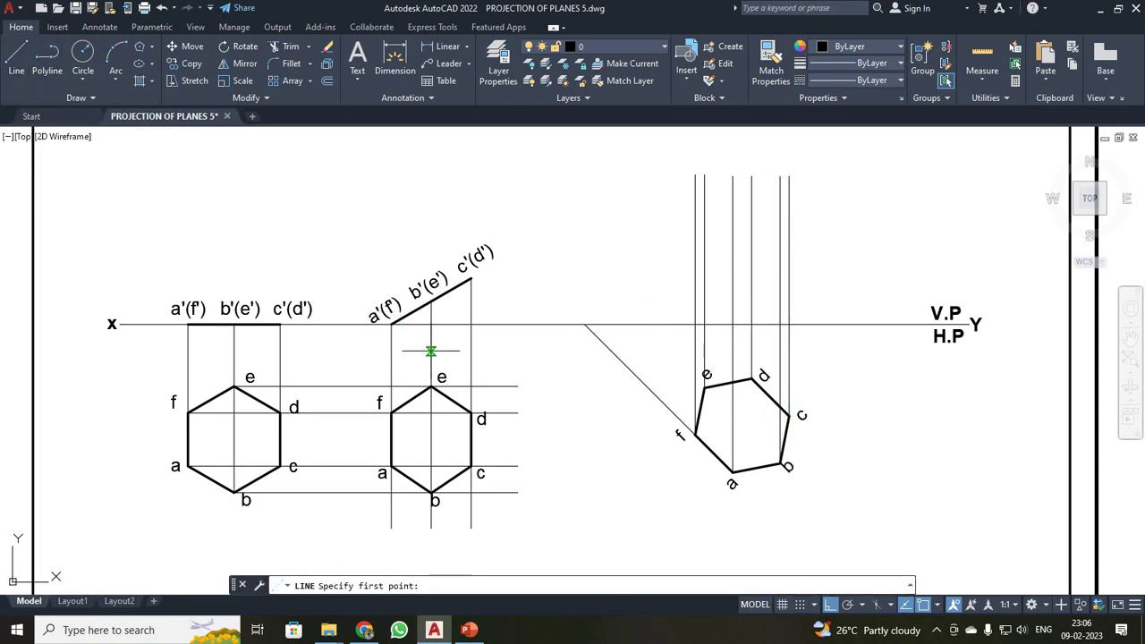
click(431, 301)
click(826, 262)
key(Escape)
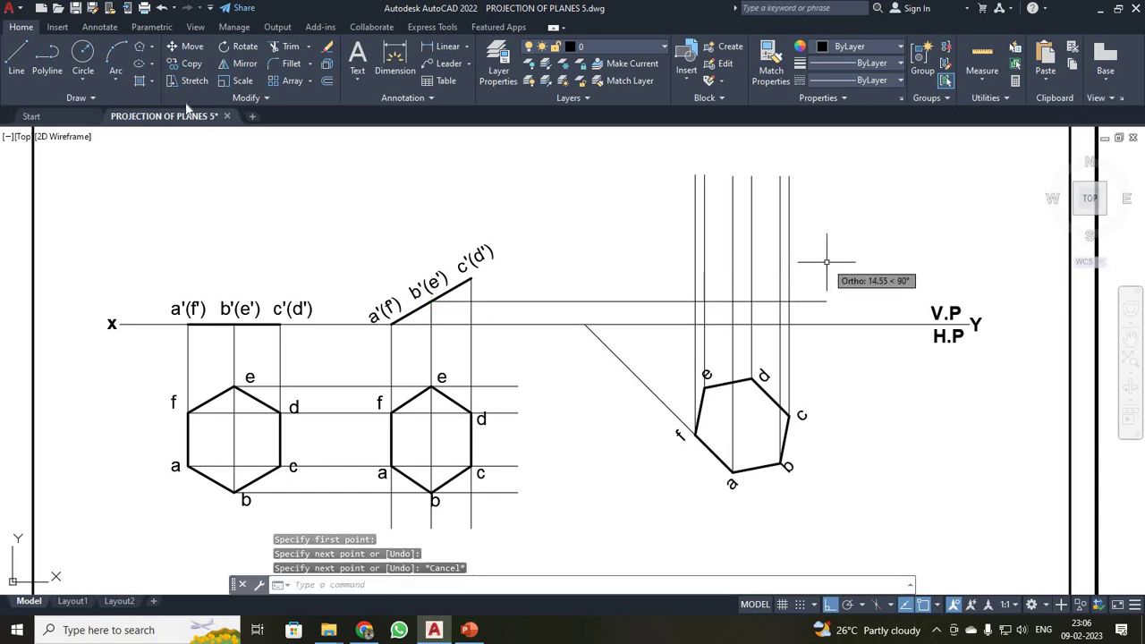
click(16, 56)
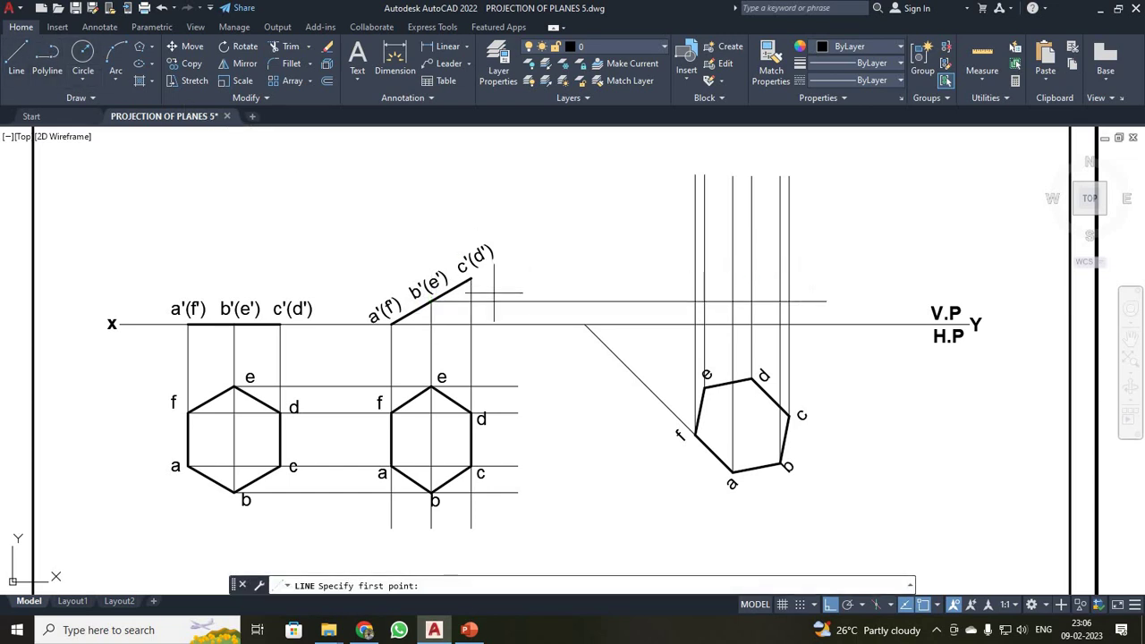
click(471, 279)
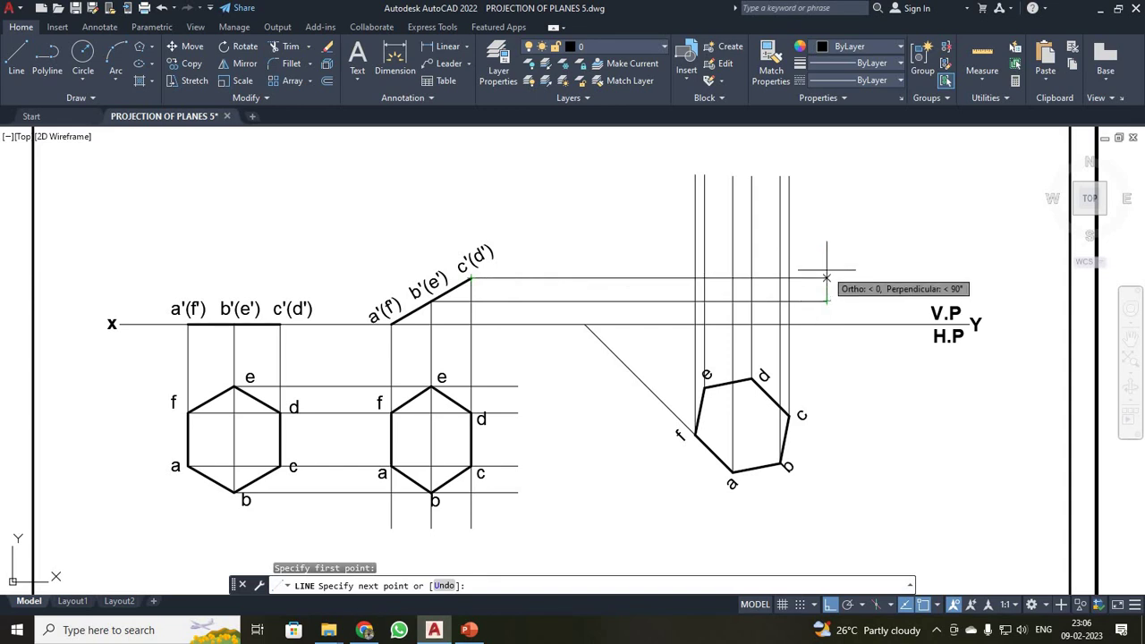
click(826, 278)
key(Escape)
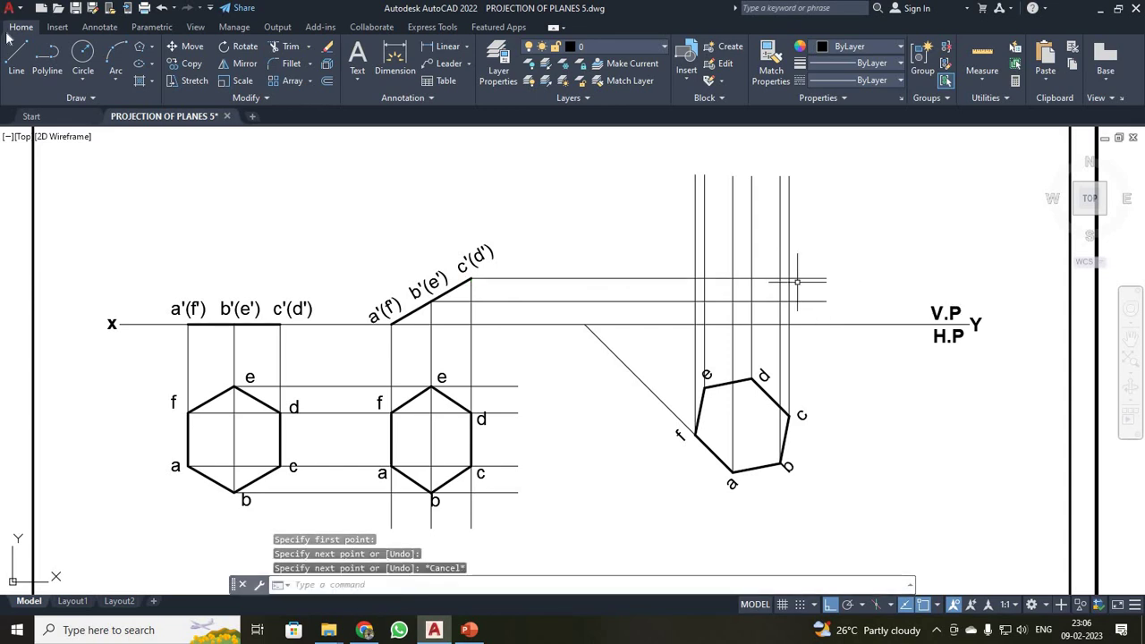
click(16, 55)
click(669, 215)
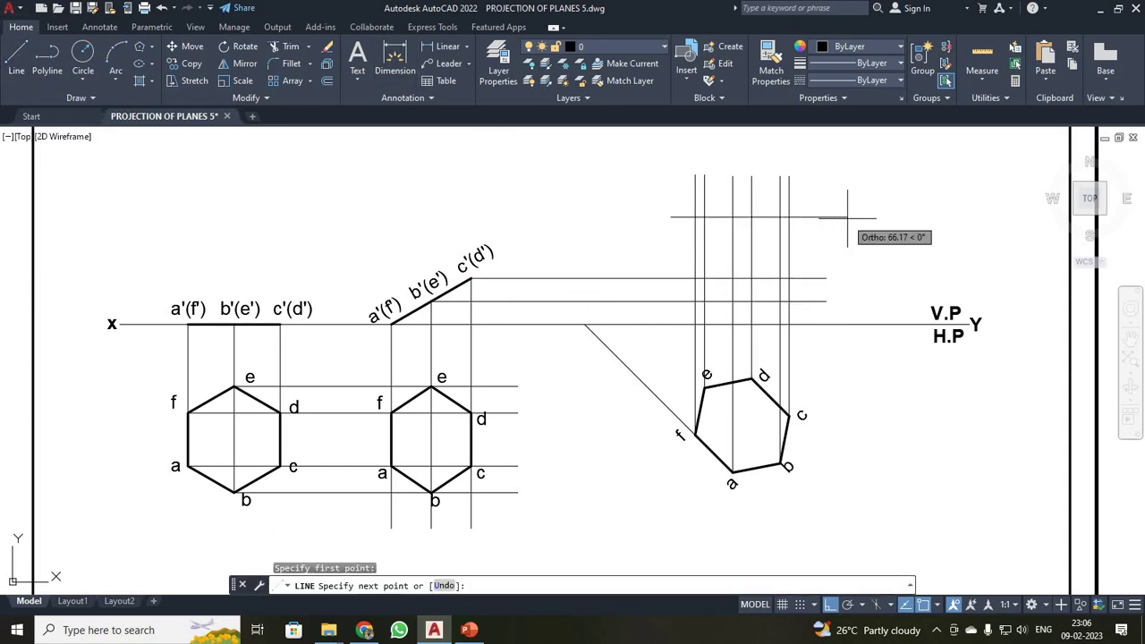
click(846, 217)
key(Escape)
Attempt a fence trim of the projector tops, then undo it and cancel
click(284, 50)
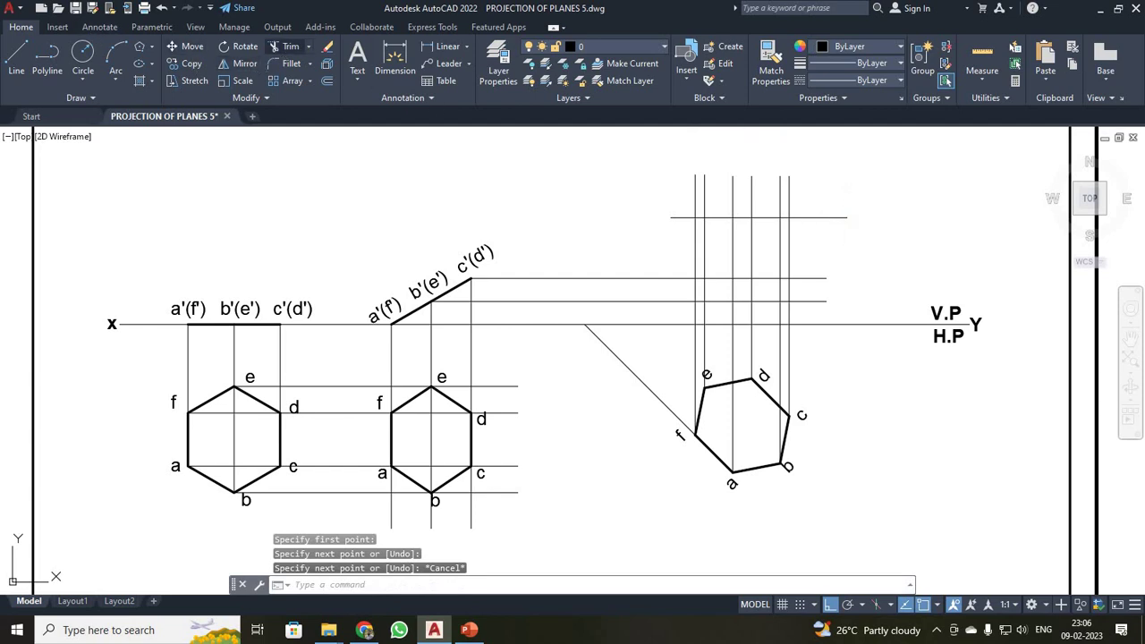
mouse_move(659, 170)
mouse_down()
mouse_move(762, 232)
mouse_move(817, 170)
mouse_up()
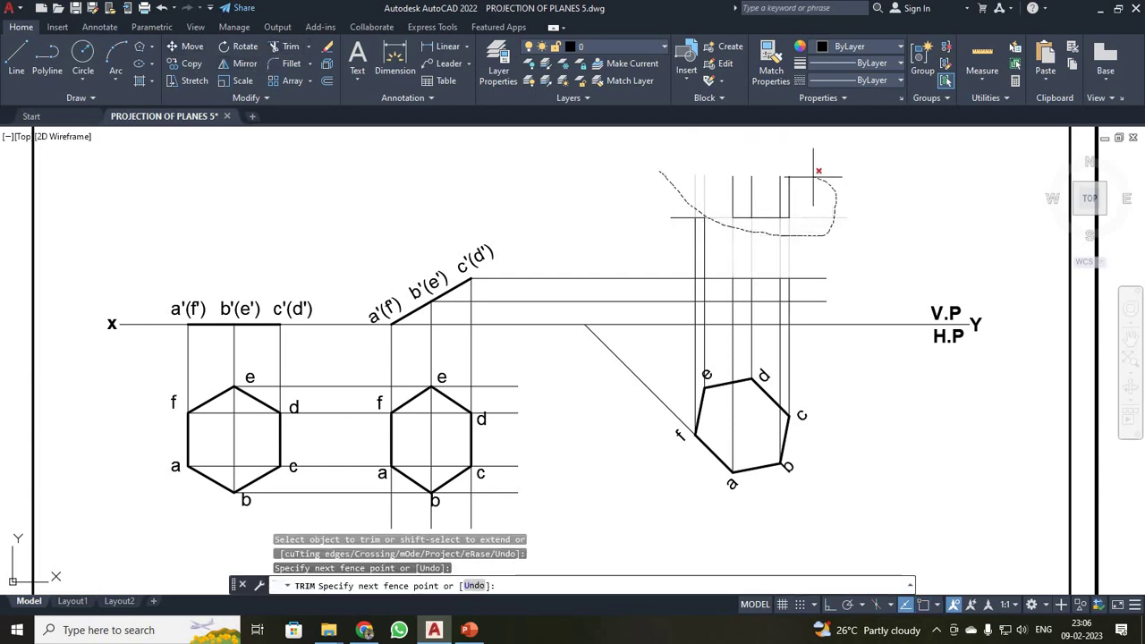
mouse_move(655, 190)
mouse_down()
mouse_move(669, 216)
mouse_move(735, 185)
mouse_up()
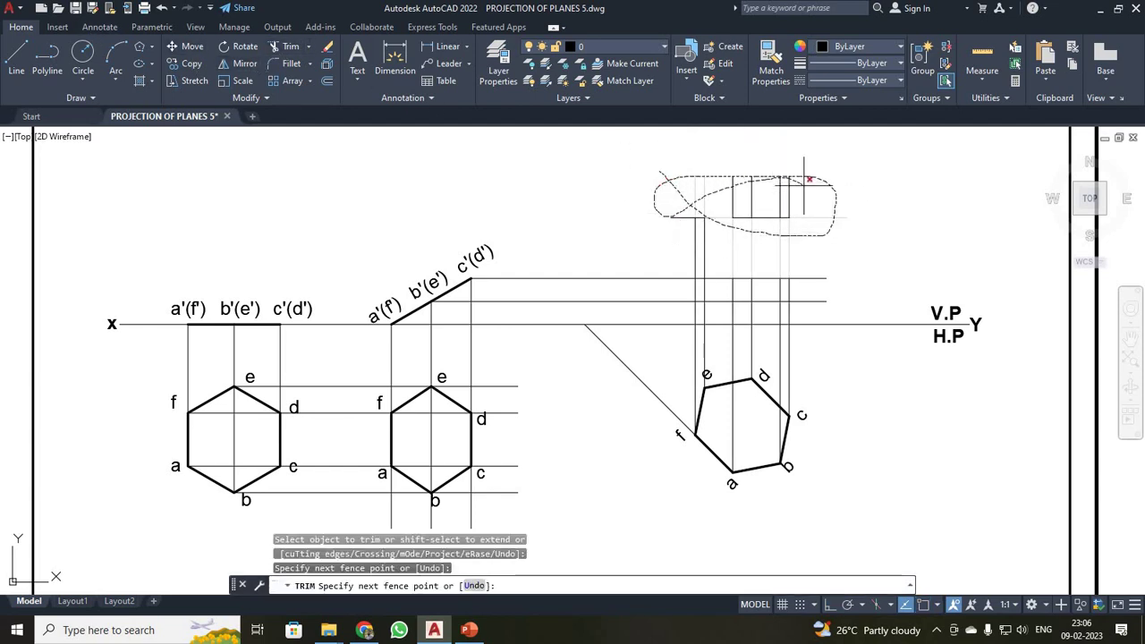
drag(558, 129, 564, 181)
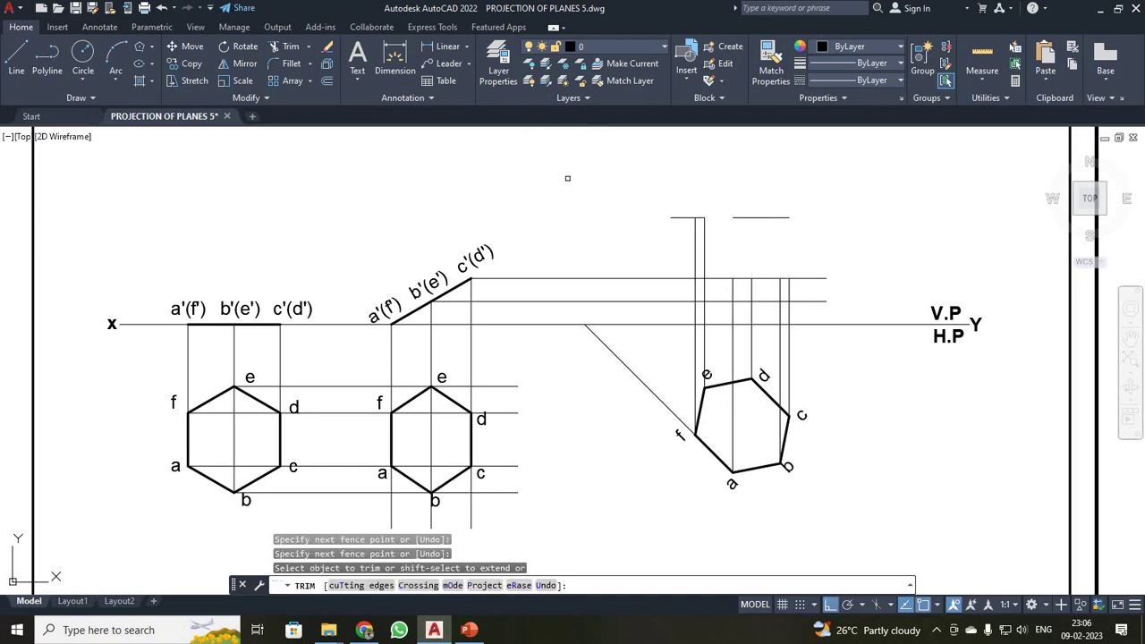
key(ctrl+z)
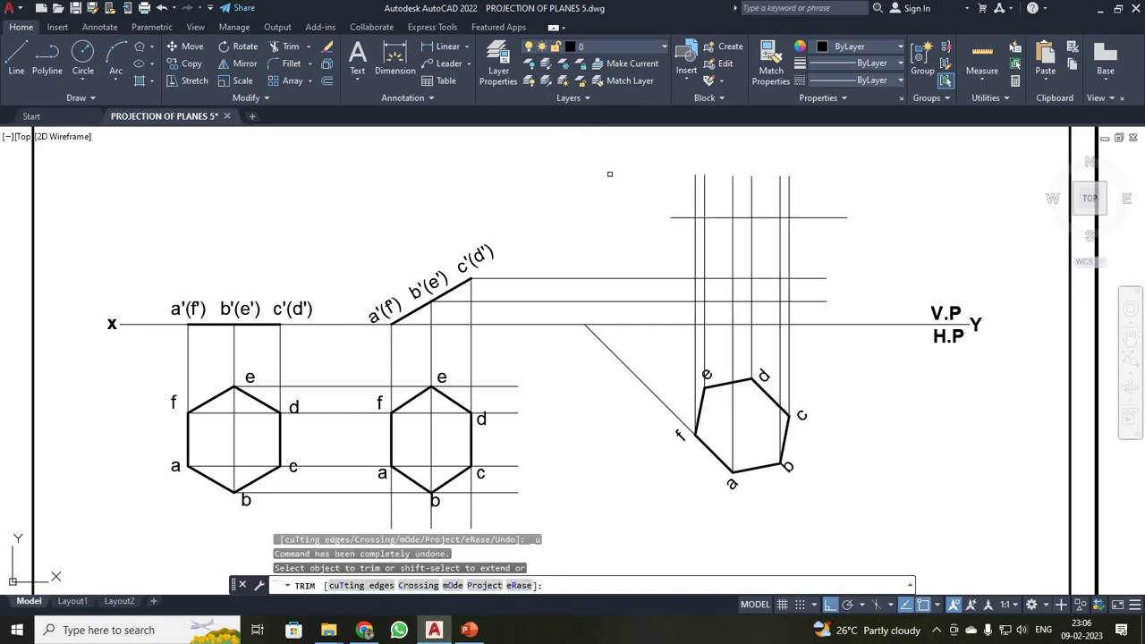
key(ctrl+z)
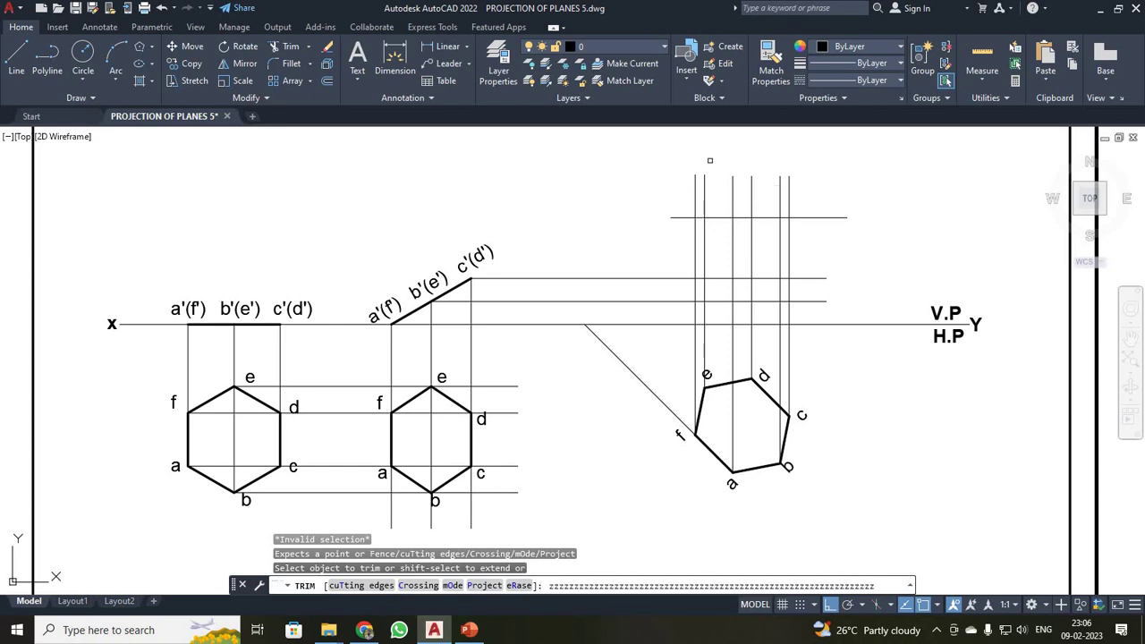
text(zzzzzzzzzzzzzzzzzzzzzzzzzzzzzzzzzzzzzzzzzzzzzzzzzzzzzzzzzzzzzzzzzzzzzzz)
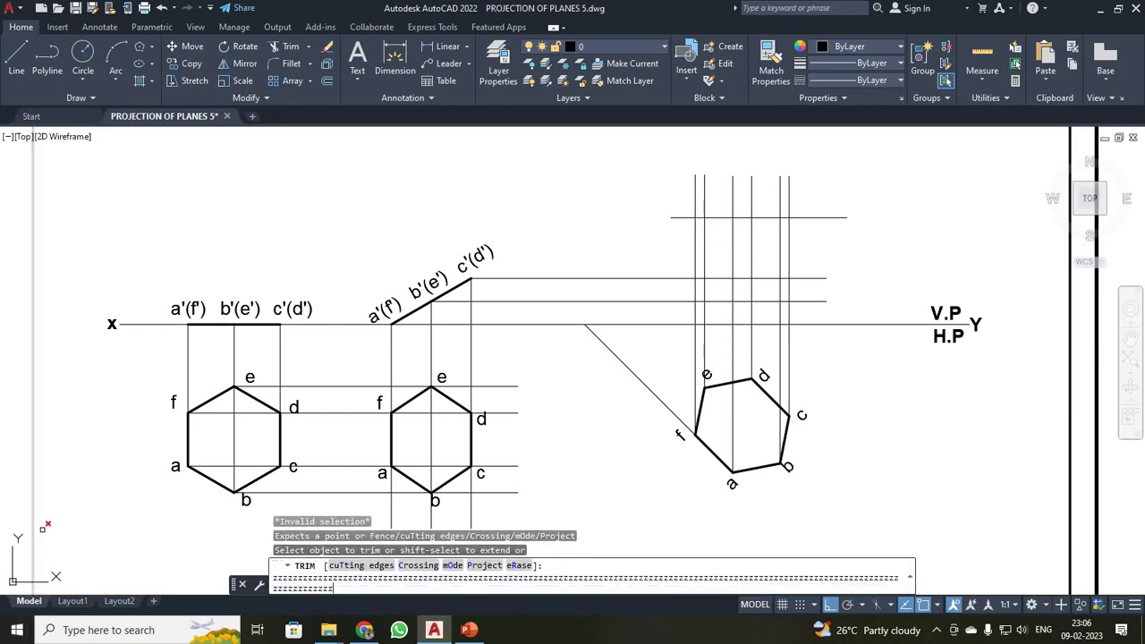
key(Escape)
text(z)
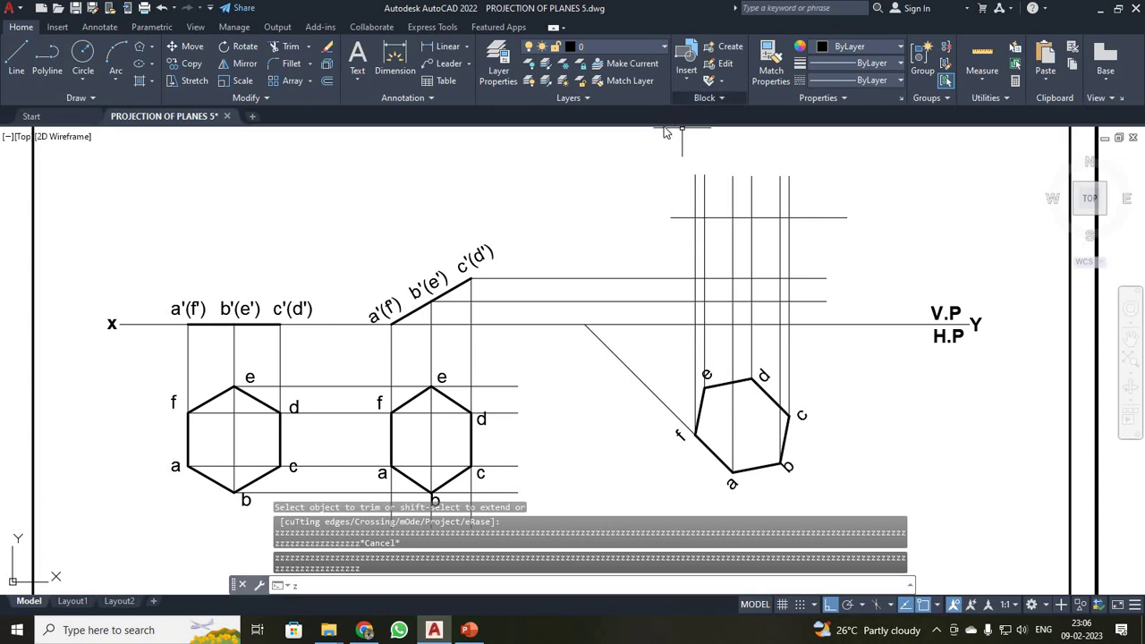
key(Escape)
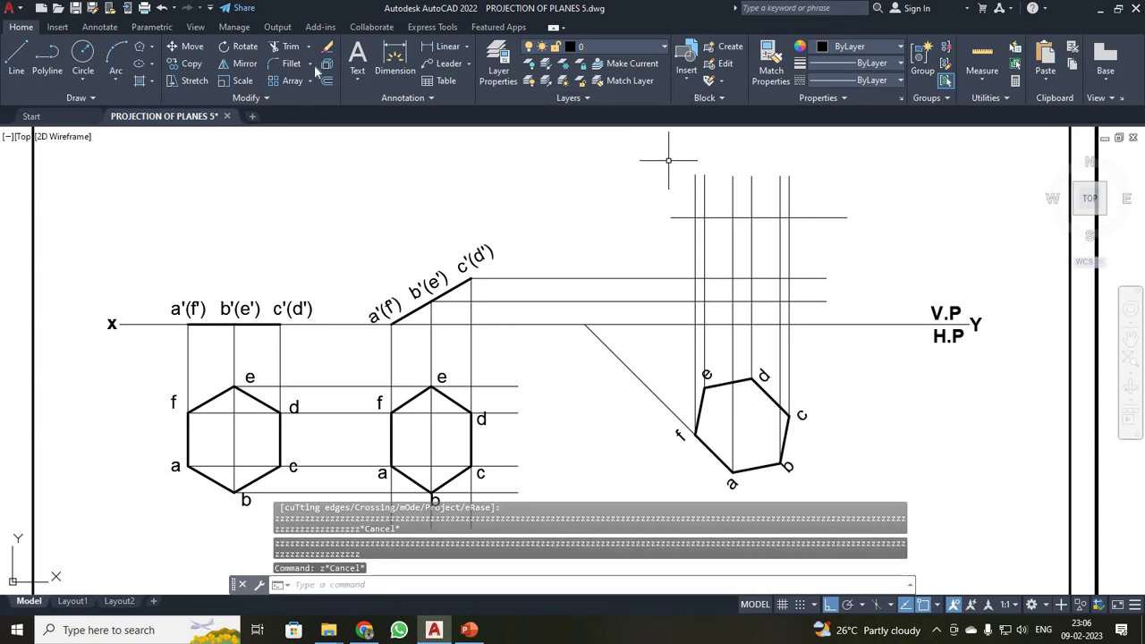
Trim the projector tops above the horizontal guide line
click(286, 52)
drag(670, 170, 778, 200)
key(Return)
key(Escape)
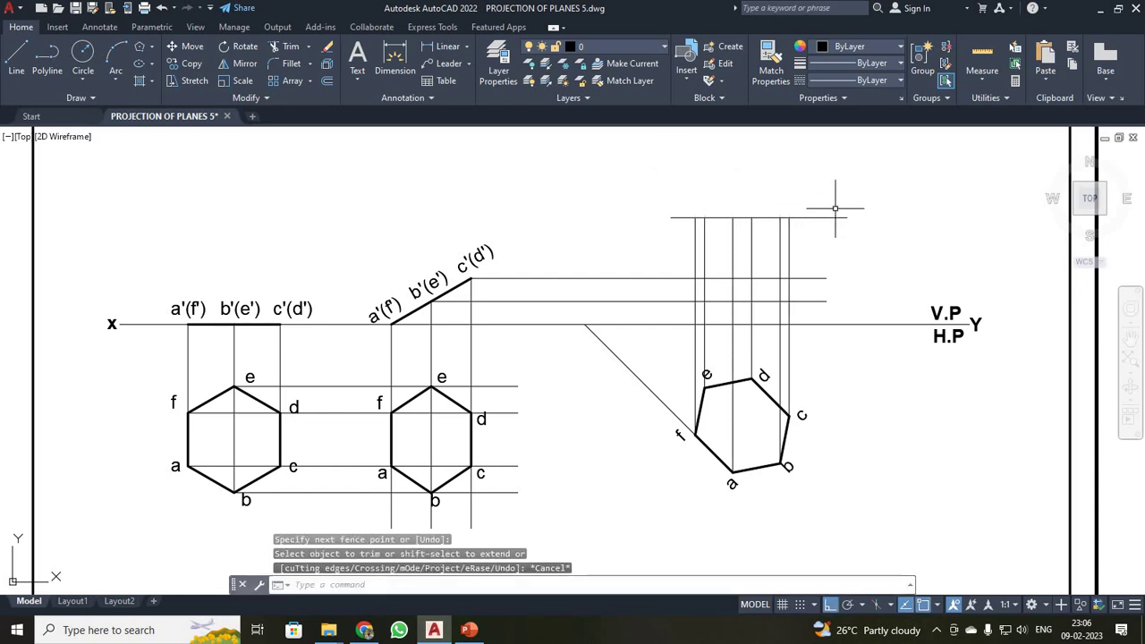
Erase the stray horizontal line above the projectors
click(833, 215)
key(Delete)
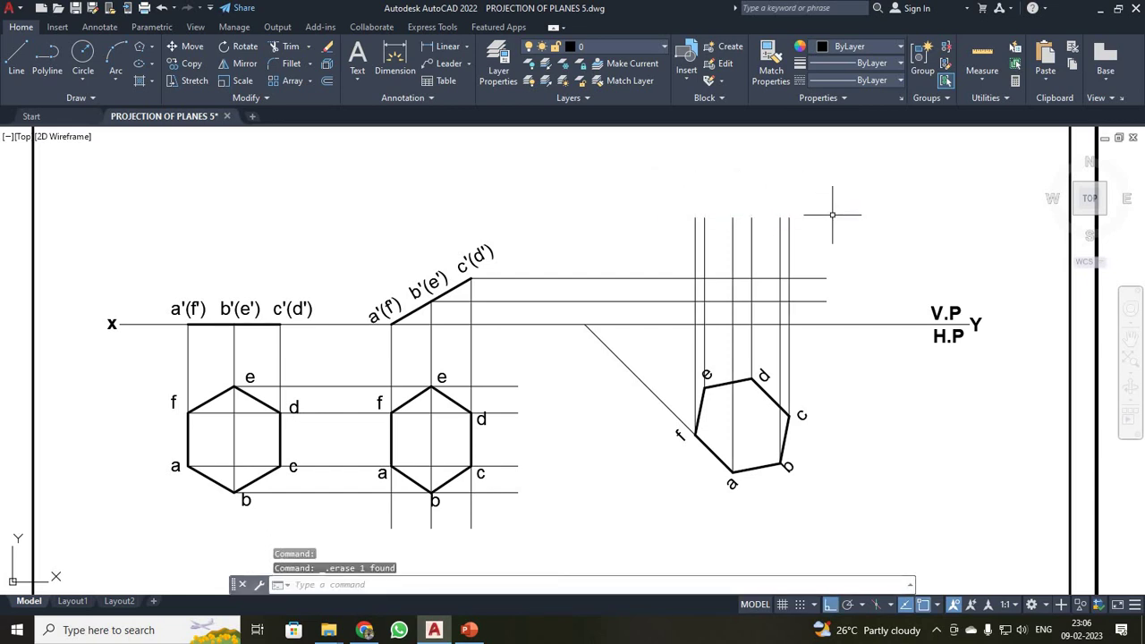
scroll(830, 216, up, 3)
scroll(831, 216, down, 3)
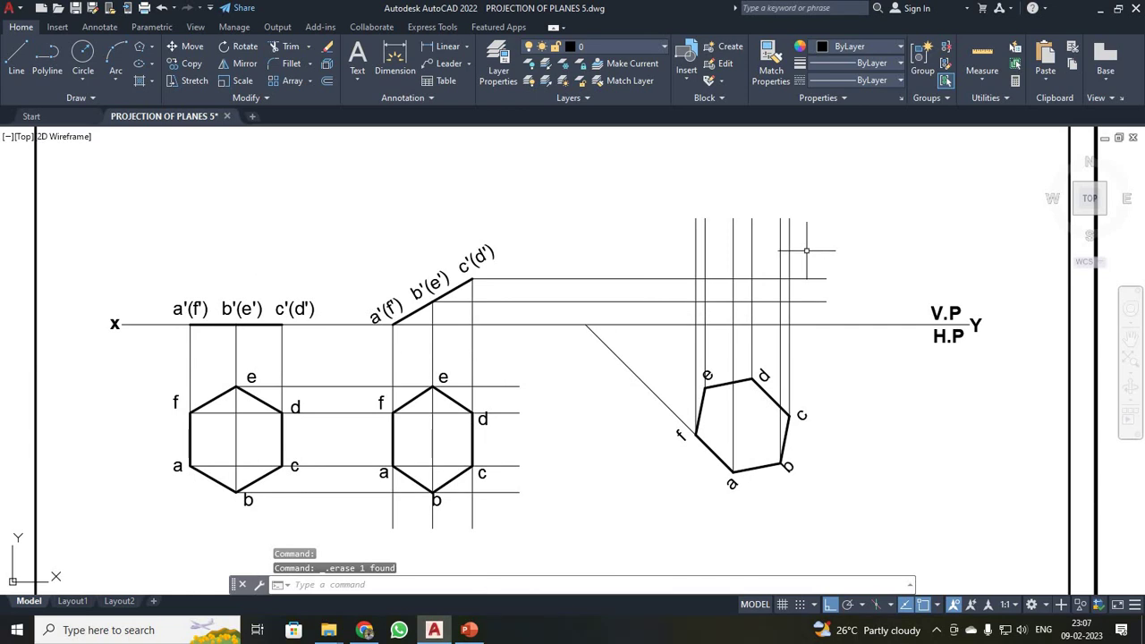
scroll(806, 250, up, 2)
scroll(835, 307, down, 2)
scroll(868, 366, up, 4)
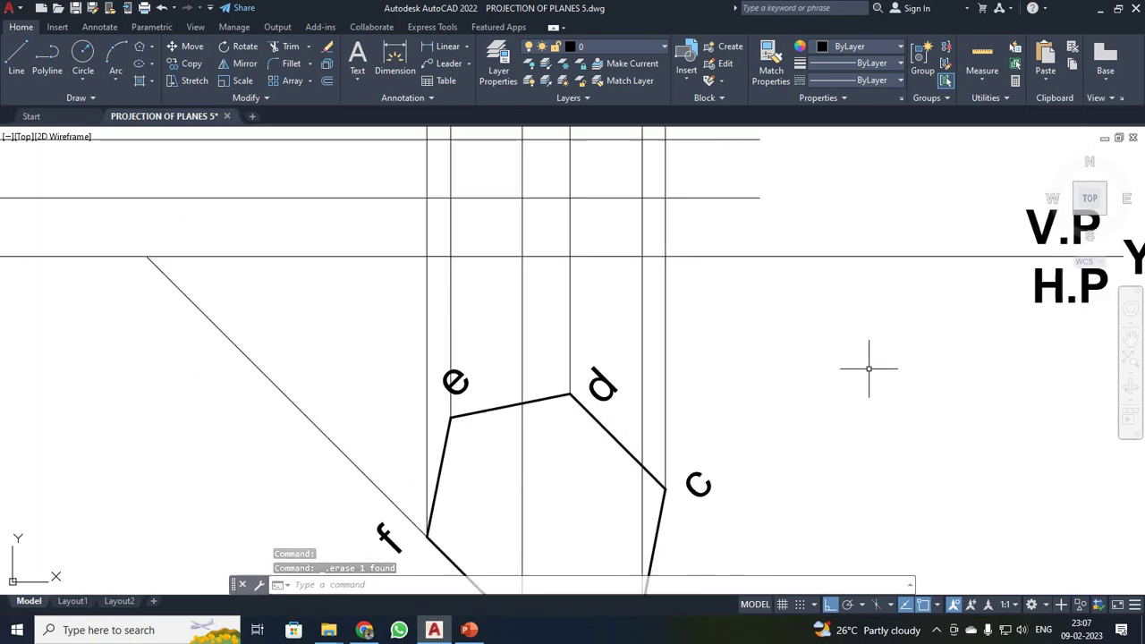
scroll(848, 368, down, 2)
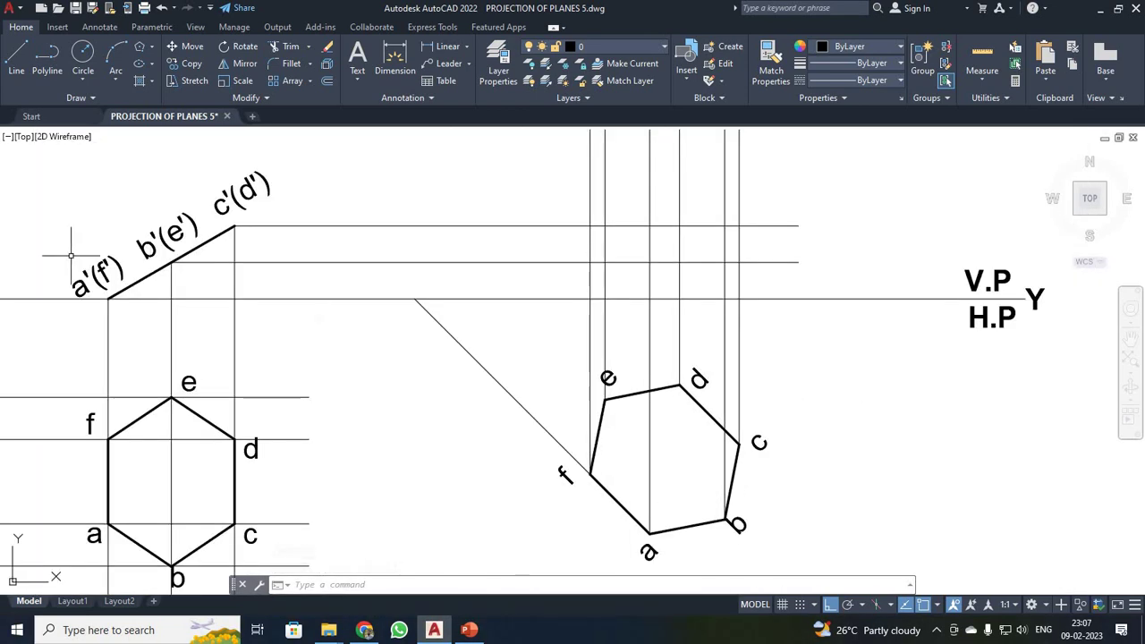
Copy the a'(f') label beside the new view and delete the surplus copy
click(84, 282)
scroll(259, 290, down, 4)
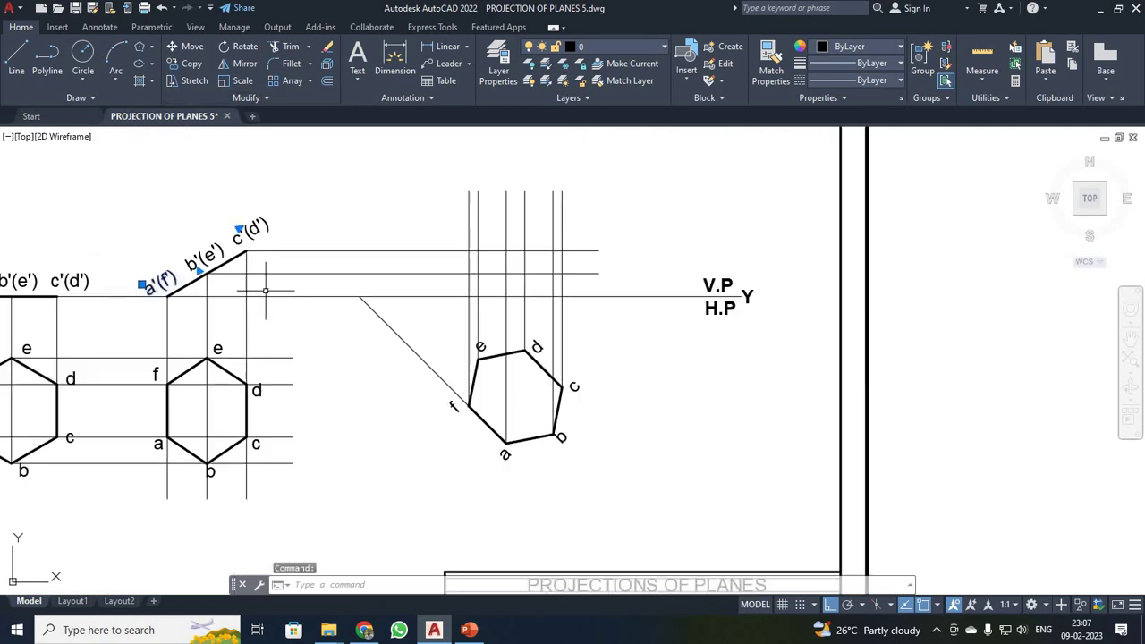
click(78, 284)
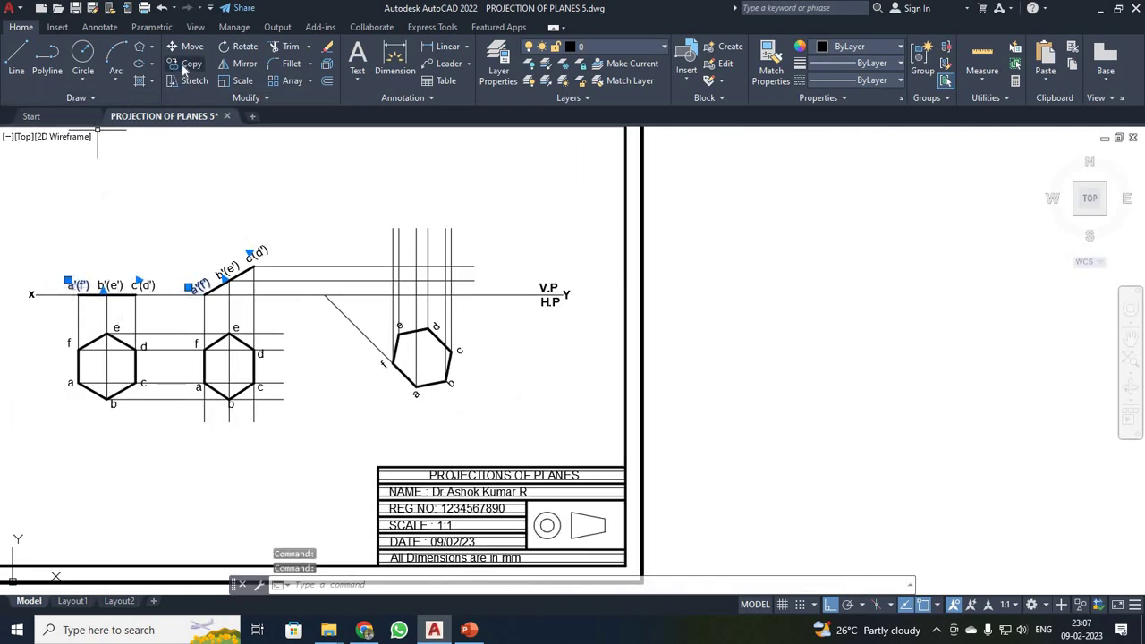
click(185, 63)
click(68, 282)
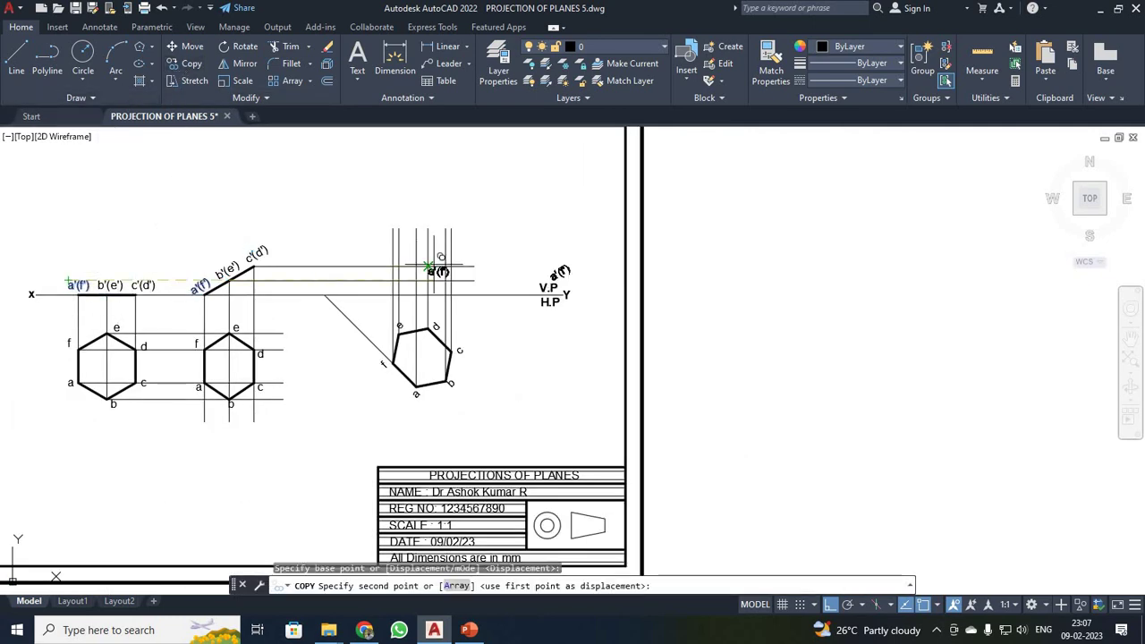
click(338, 239)
scroll(395, 265, up, 4)
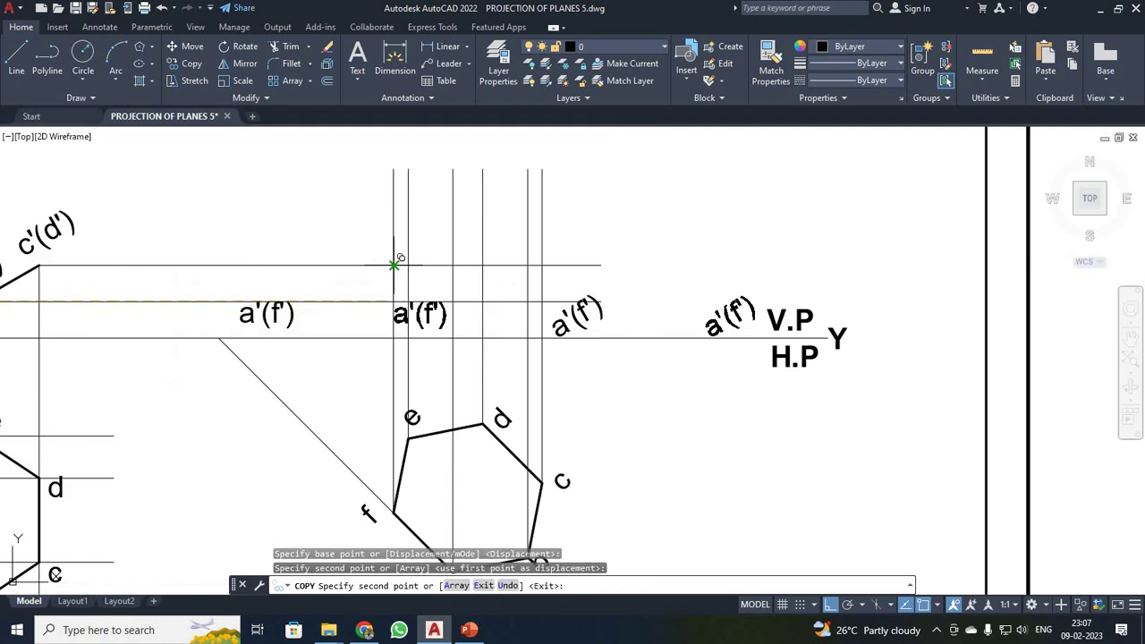
key(Escape)
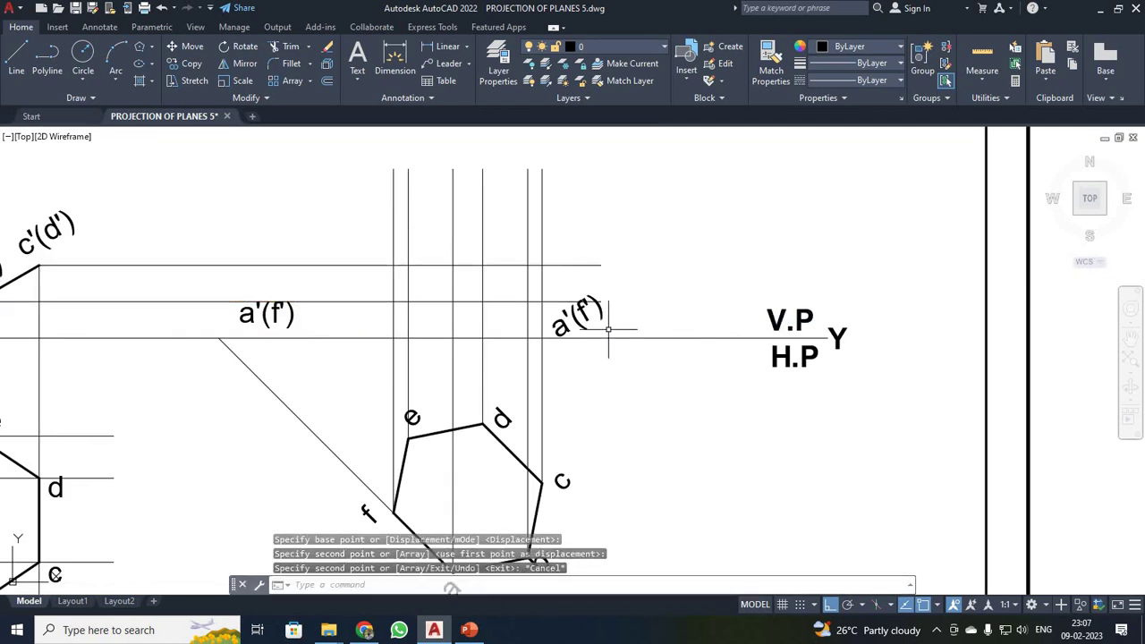
click(556, 321)
key(Delete)
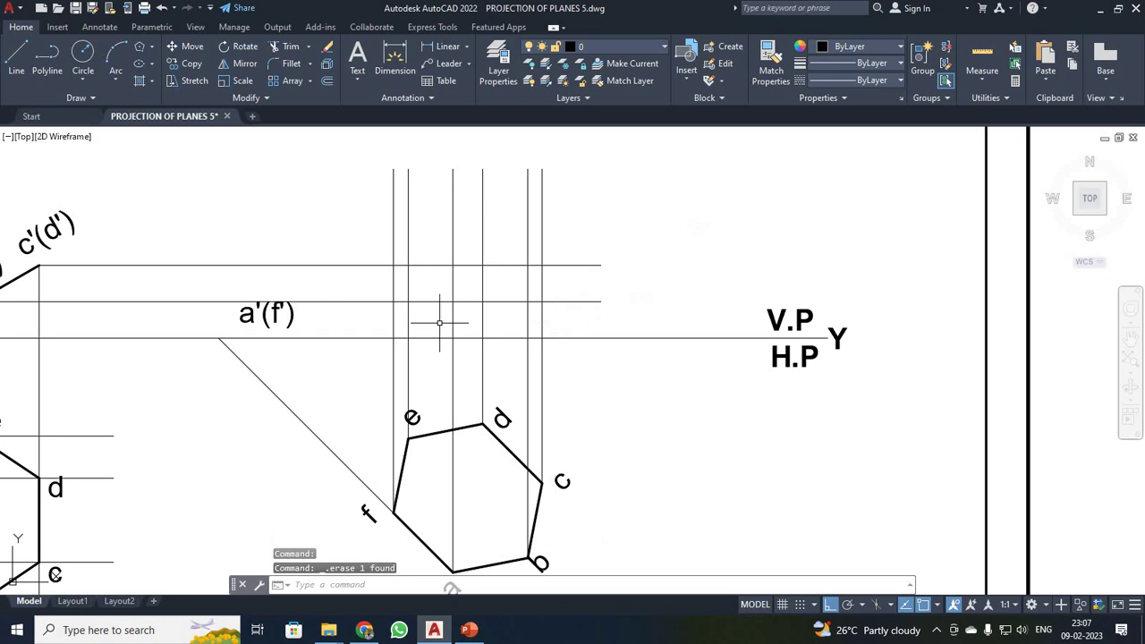
click(284, 313)
Edit the copied label to read a' by removing '(f')
double_click(254, 319)
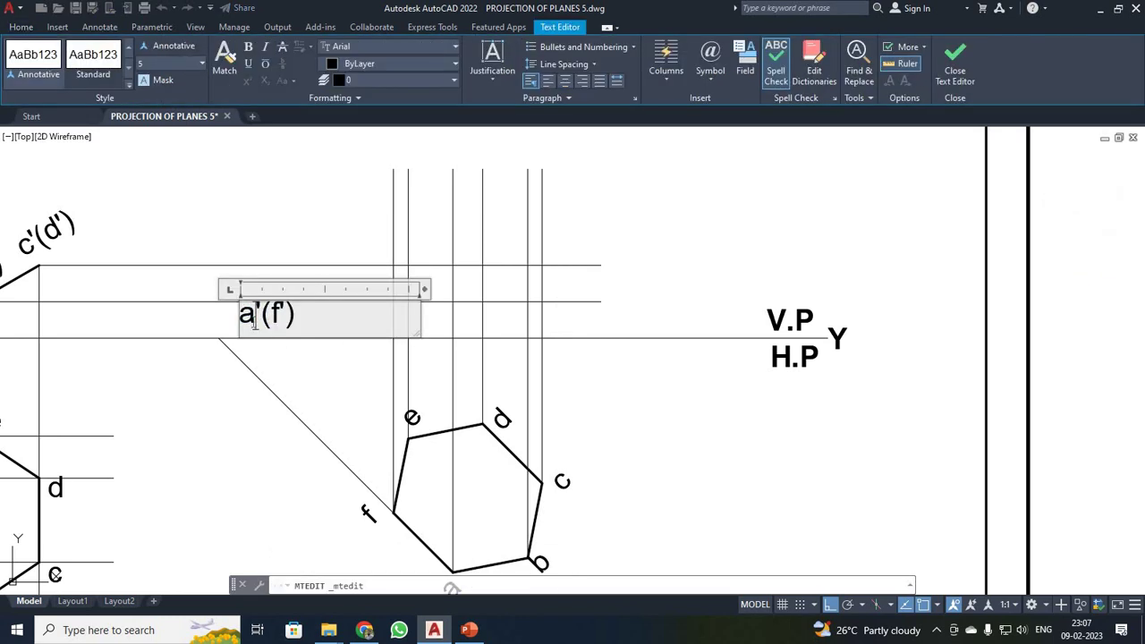
drag(254, 315, 299, 322)
key(BackSpace)
scroll(358, 369, down, 2)
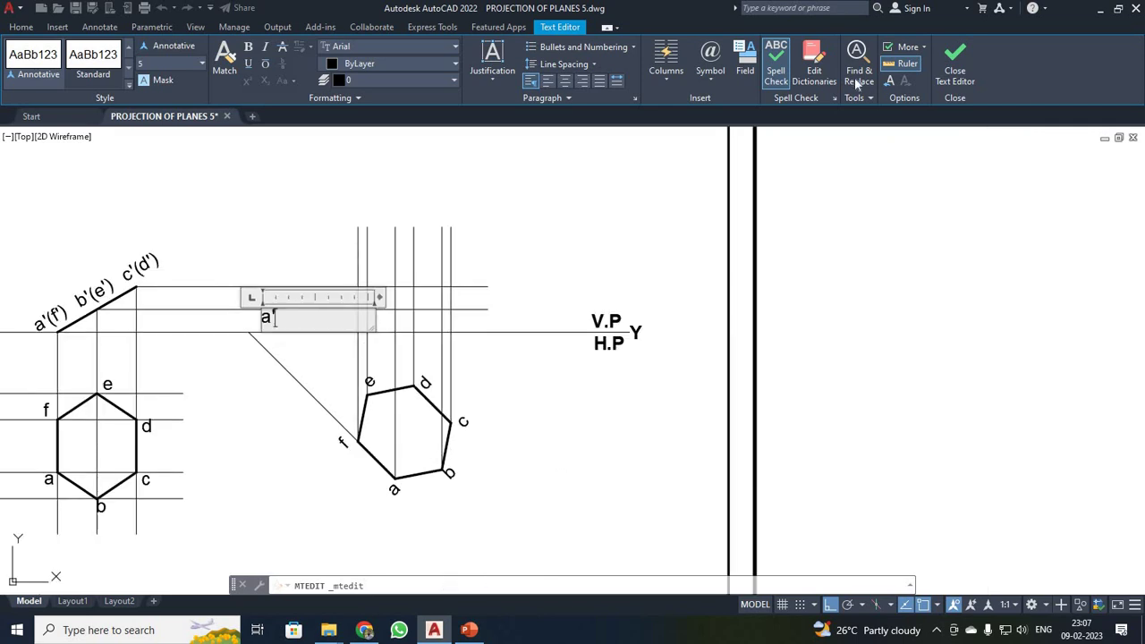
click(954, 64)
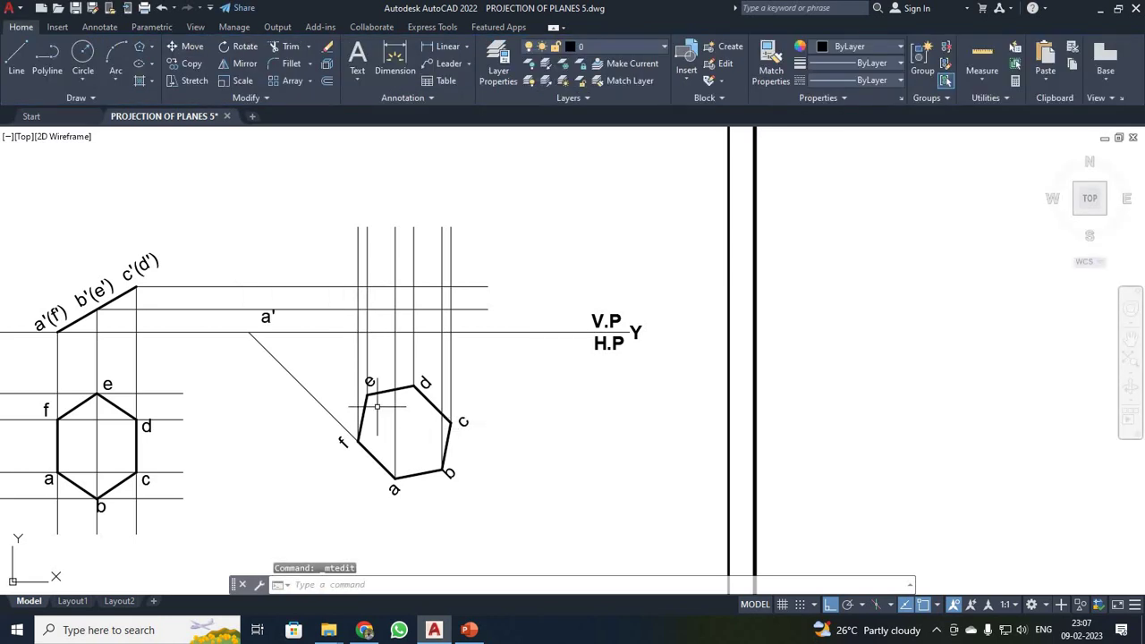
click(262, 318)
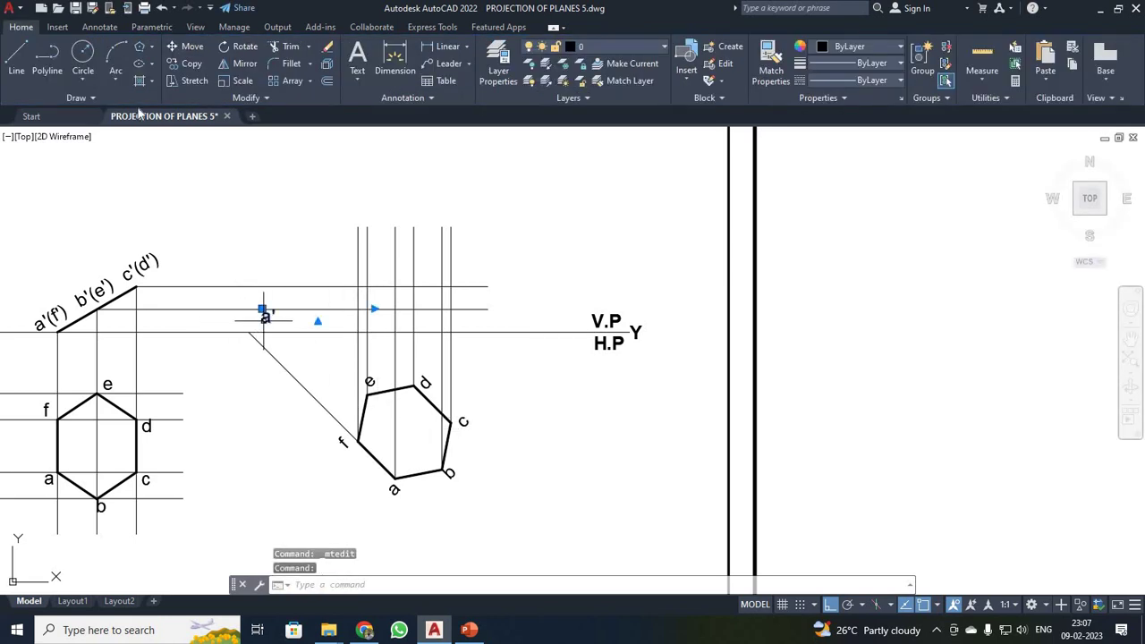
Move the a' label onto the projector from point a, then fine-tune it just above the XY line
click(187, 45)
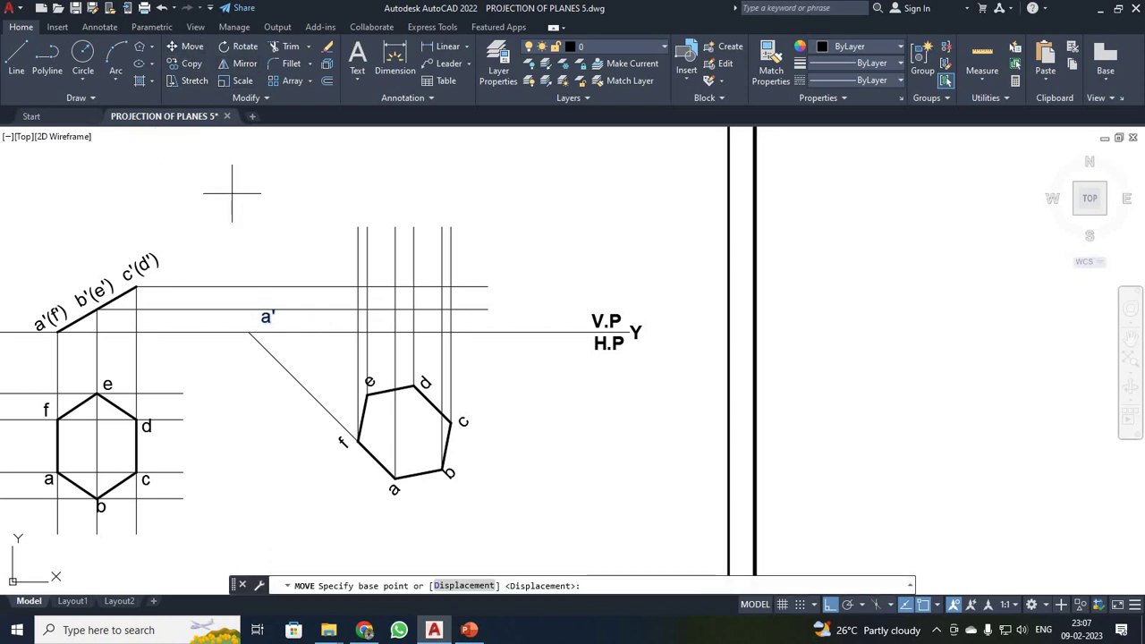
click(262, 319)
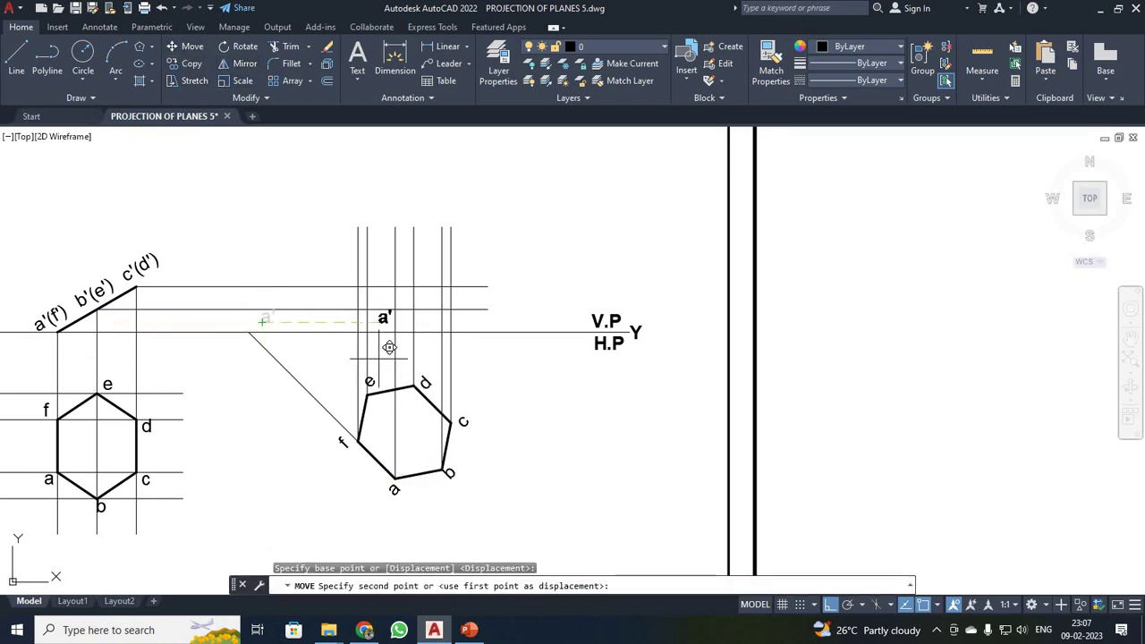
key(F8)
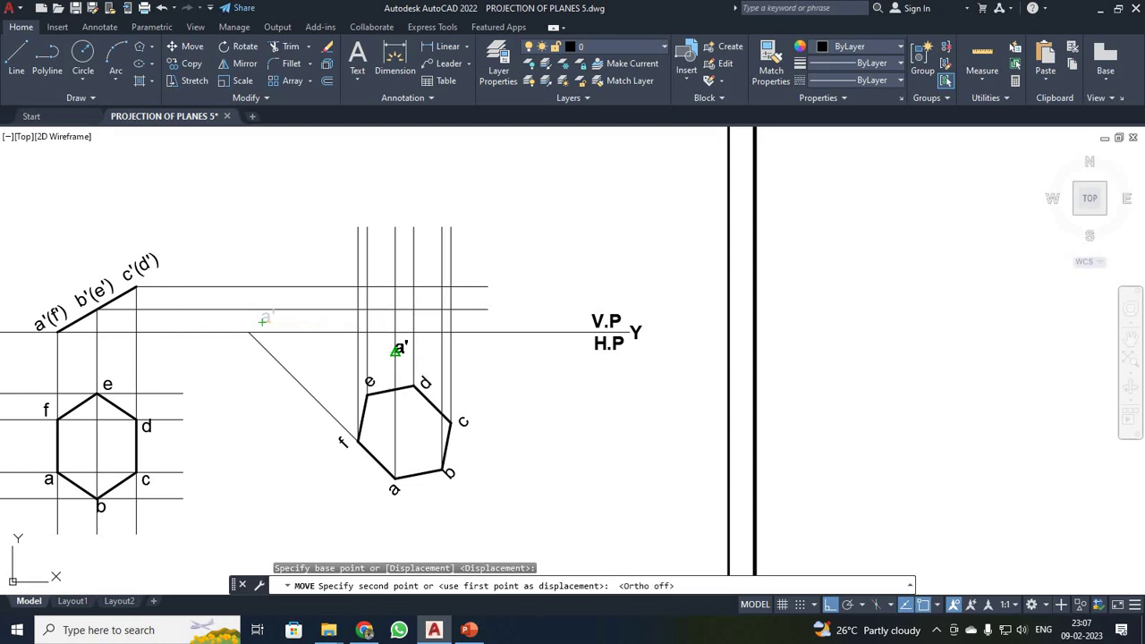
scroll(398, 350, up, 2)
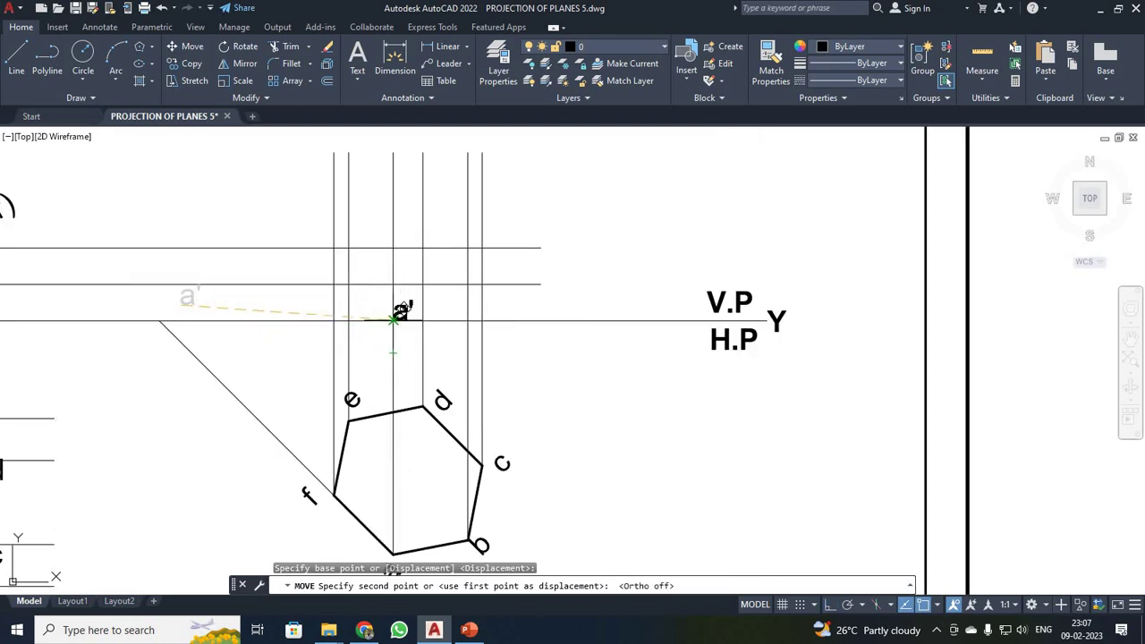
click(398, 318)
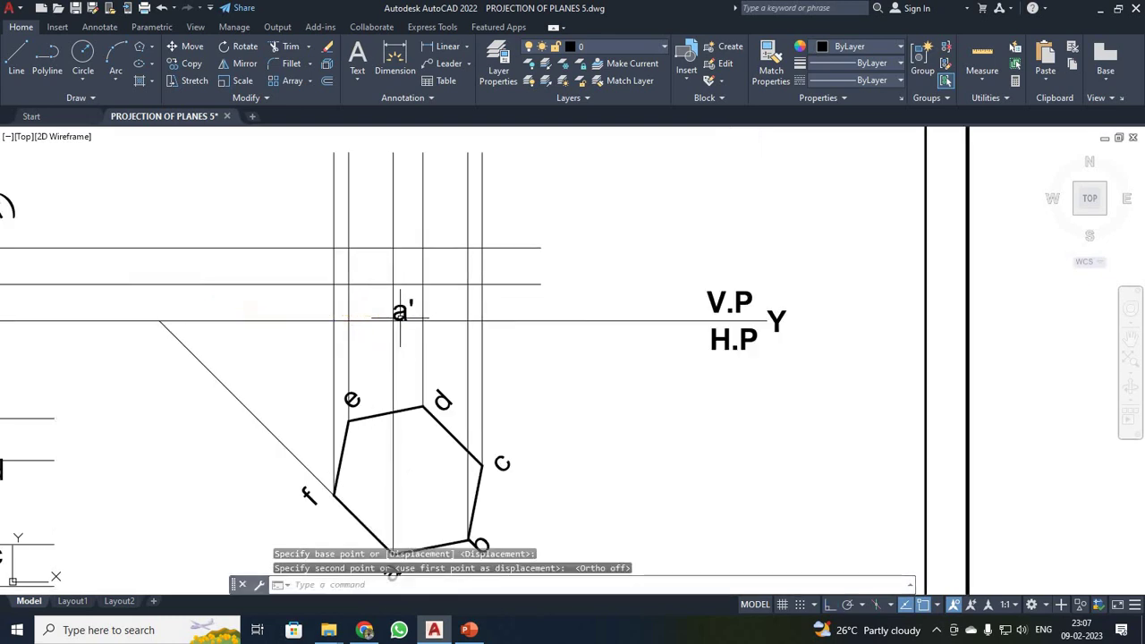
scroll(454, 343, up, 3)
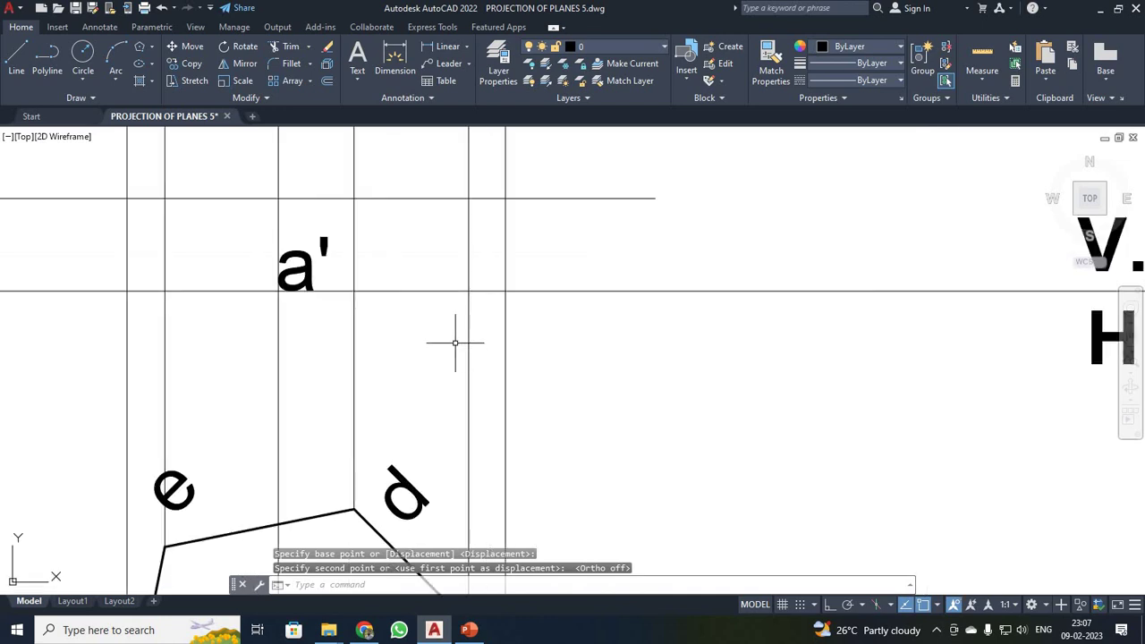
key(ctrl+z)
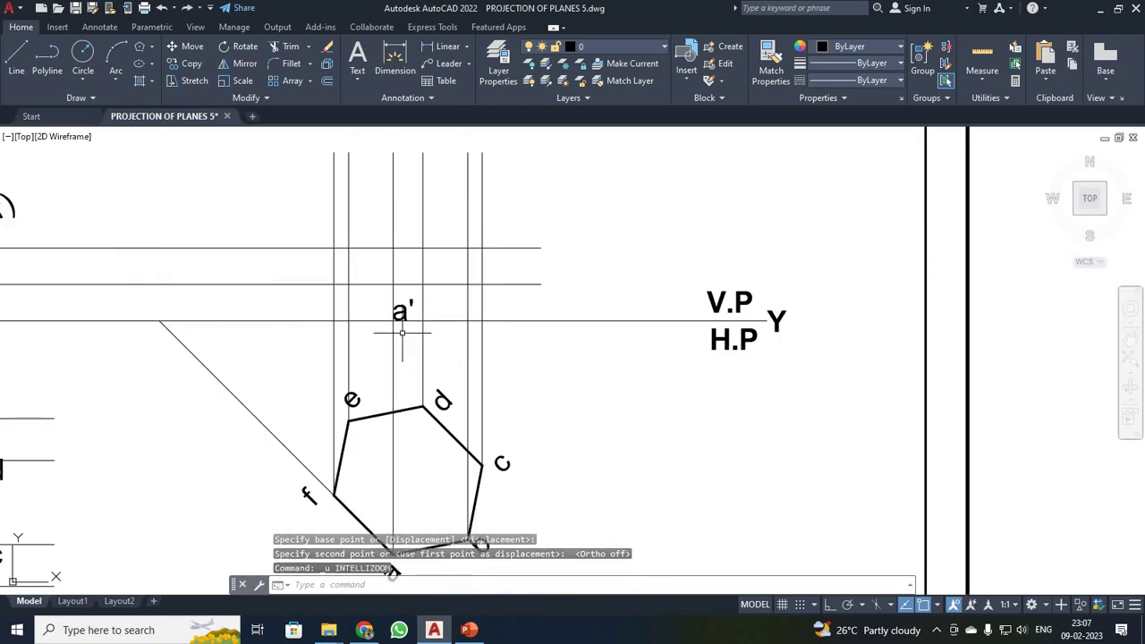
click(408, 313)
text(m)
key(Return)
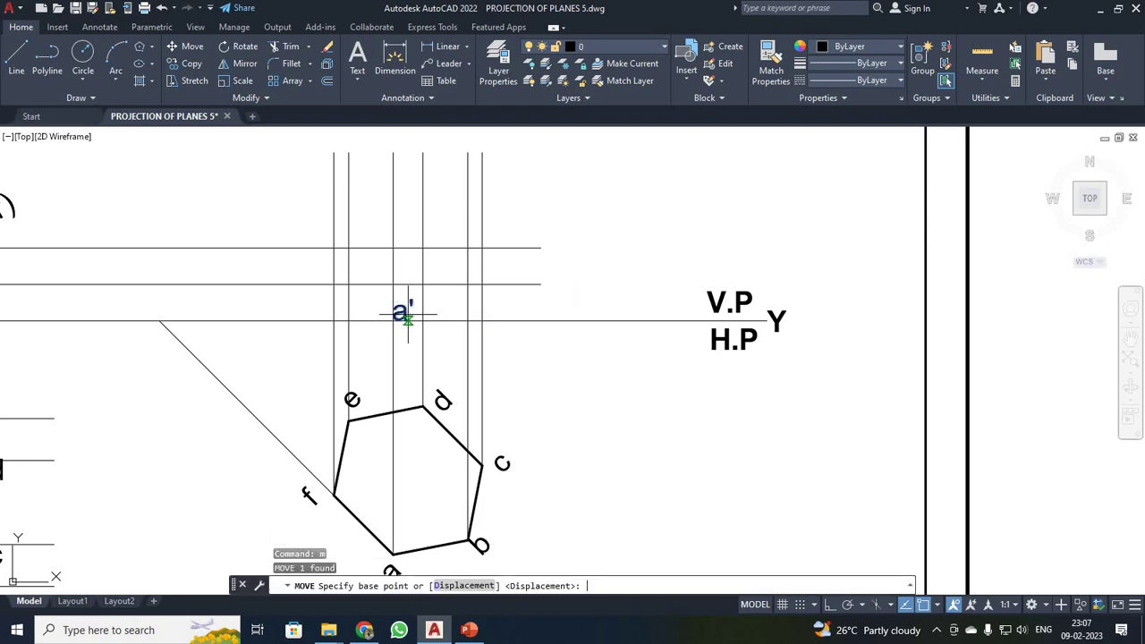
click(401, 316)
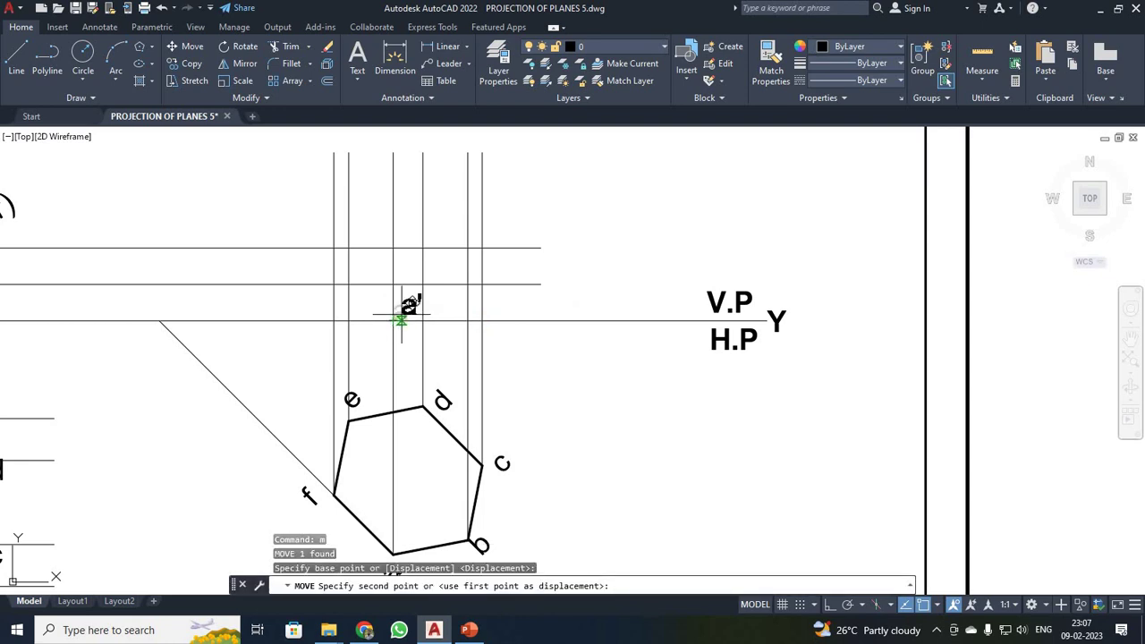
click(402, 313)
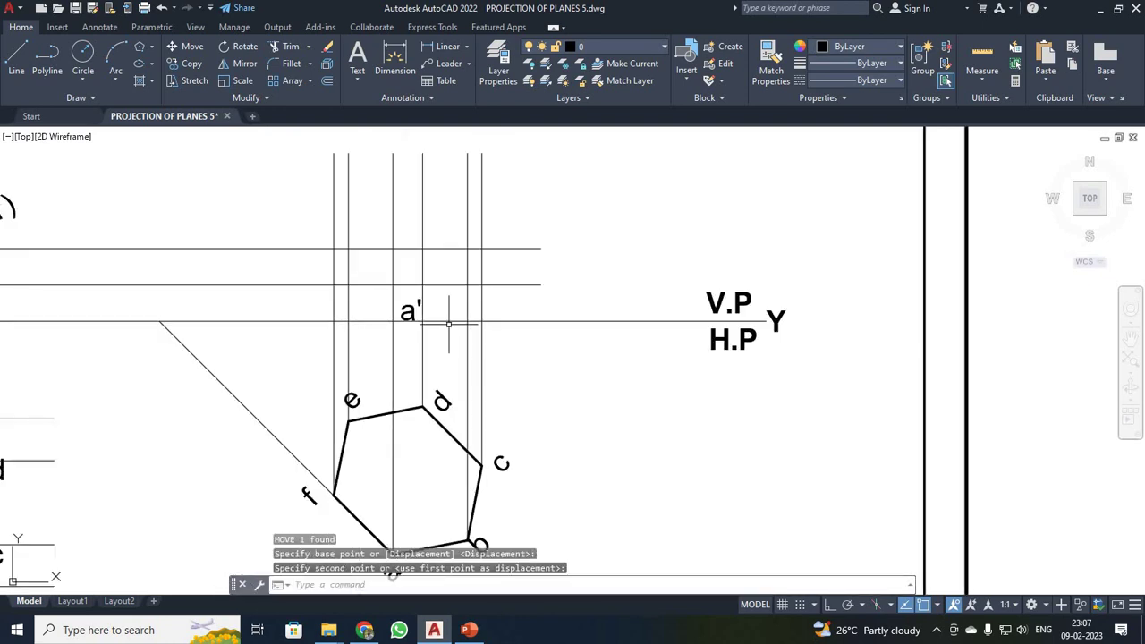
click(402, 313)
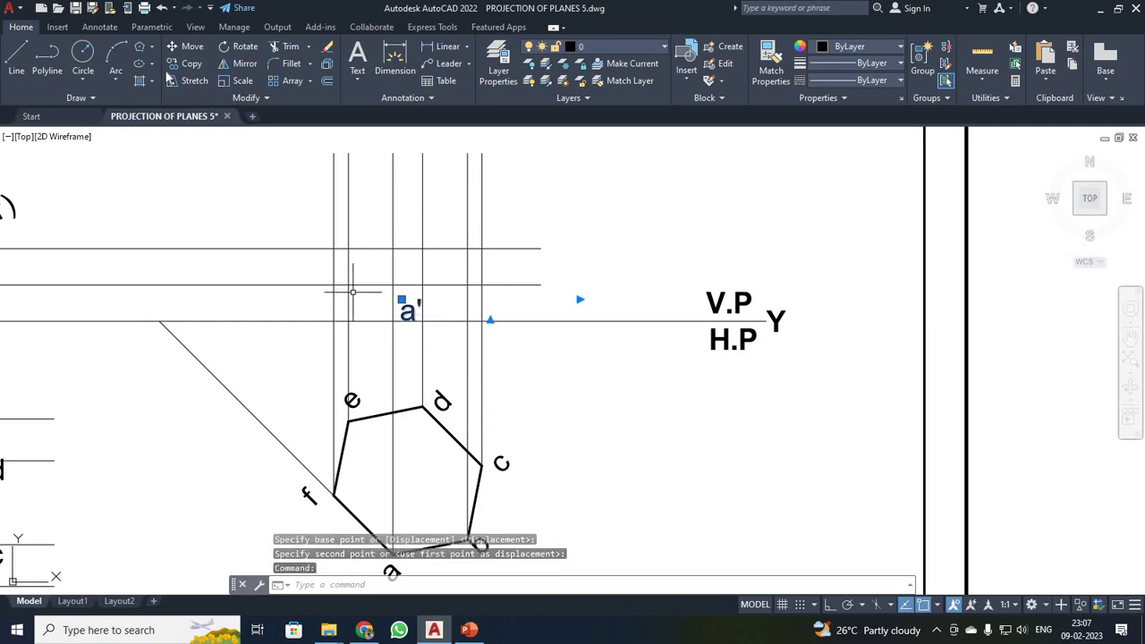
Copy a' up to the next projector and change the copy to b'
text(co)
key(space)
click(408, 318)
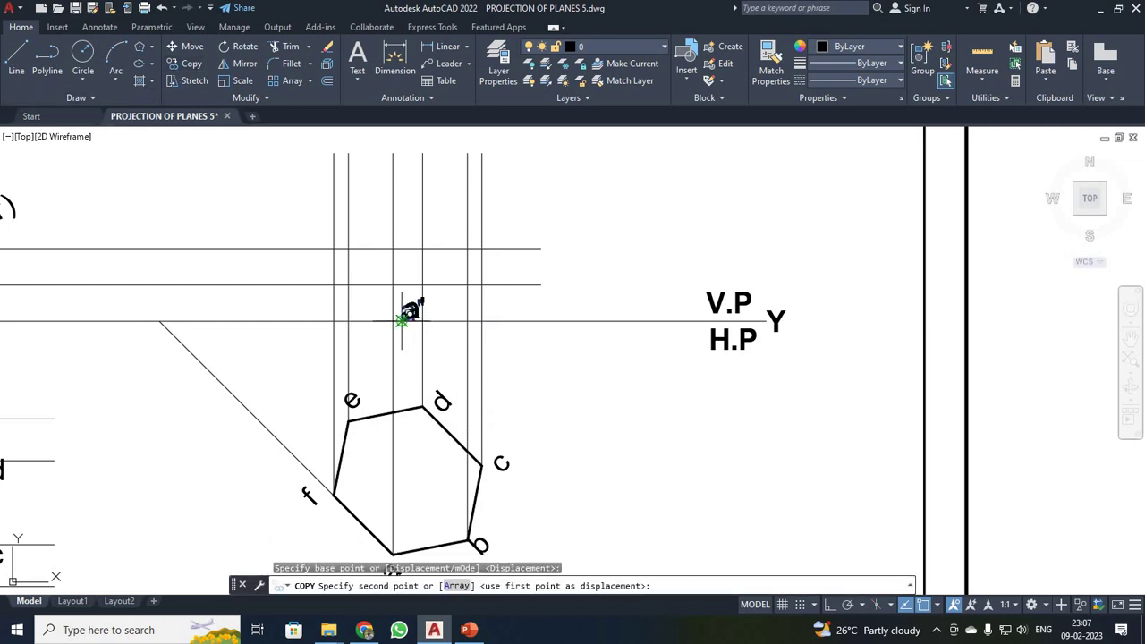
scroll(474, 336, down, 2)
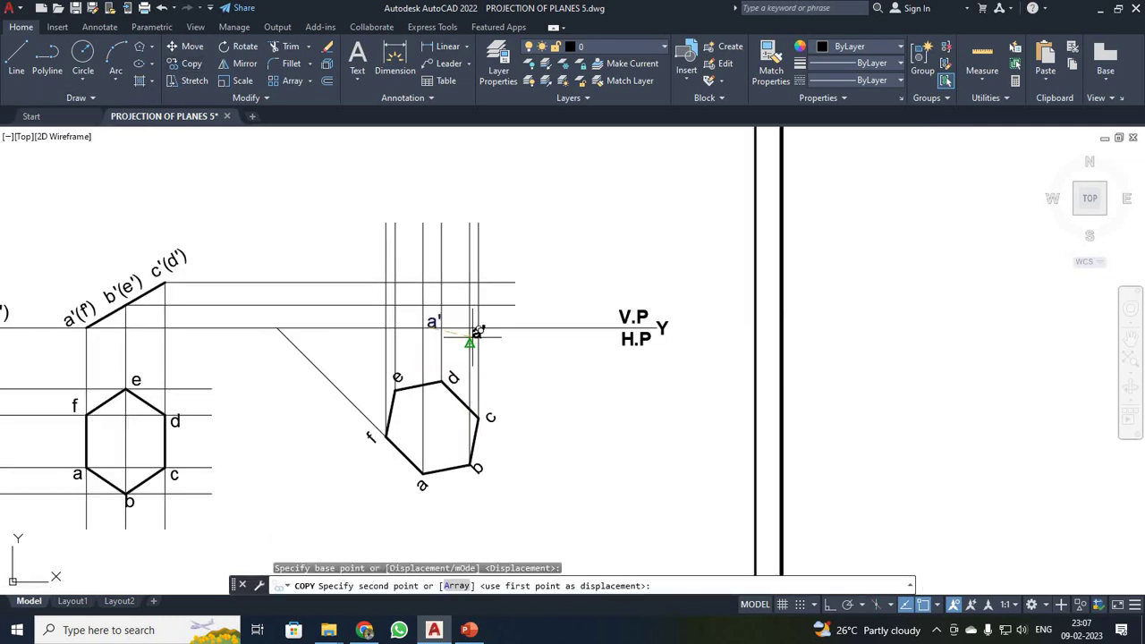
scroll(478, 333, up, 5)
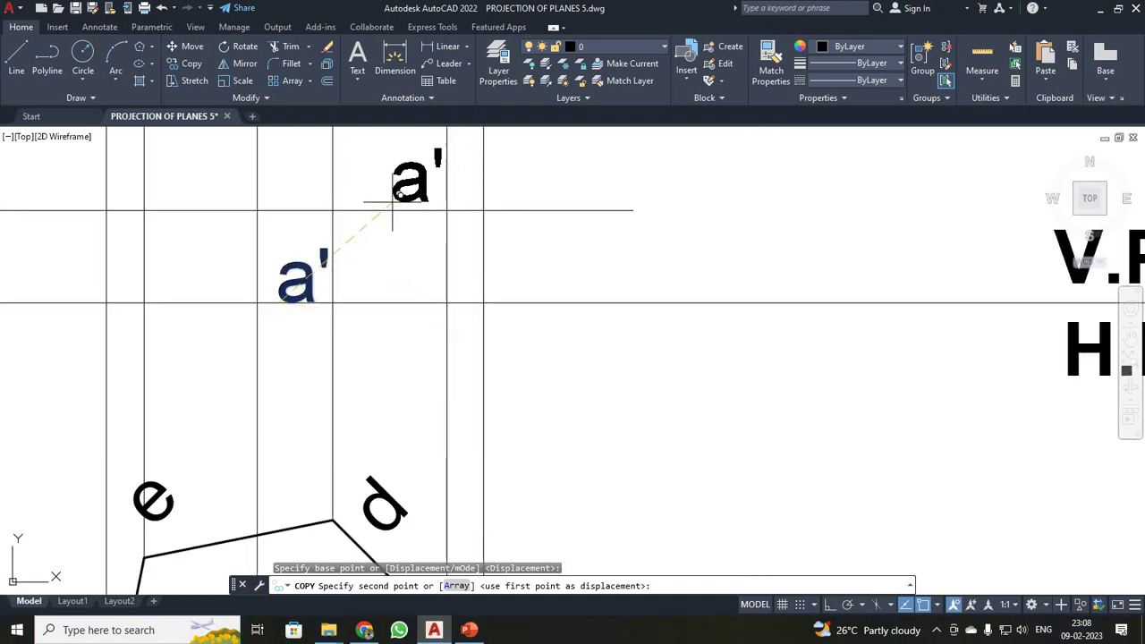
click(404, 204)
key(Return)
double_click(407, 183)
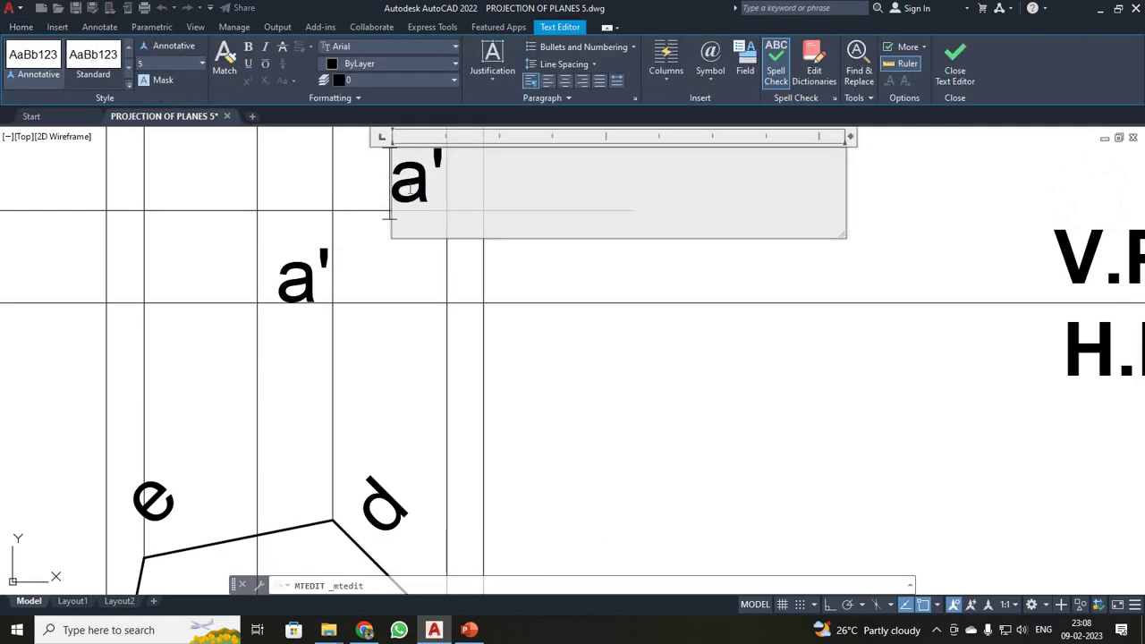
text(b)
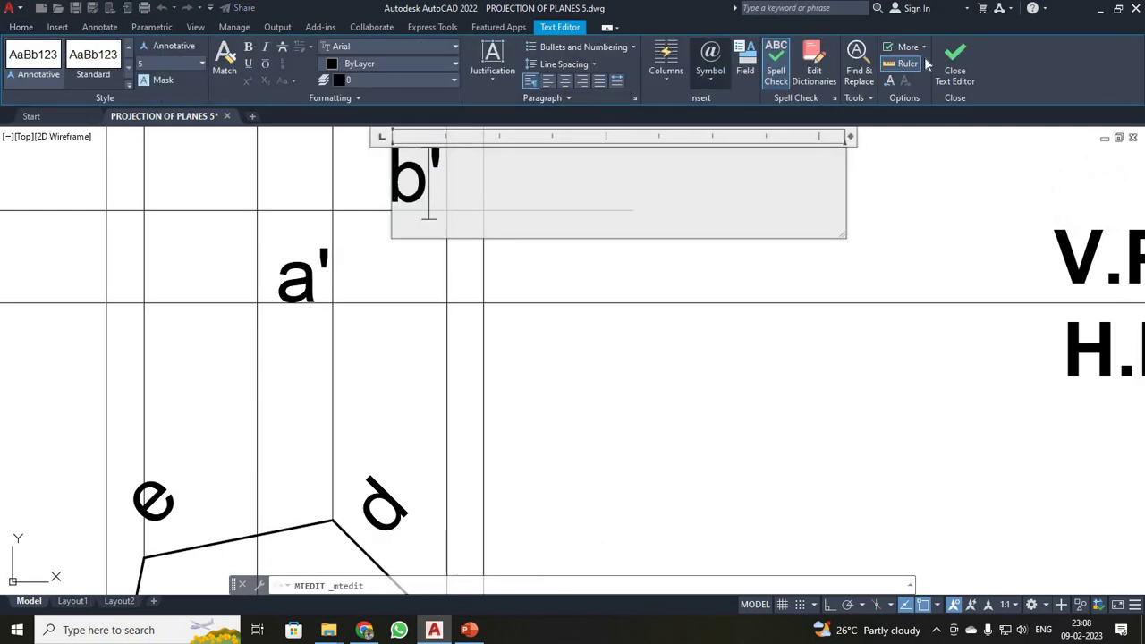
click(954, 67)
scroll(623, 307, down, 5)
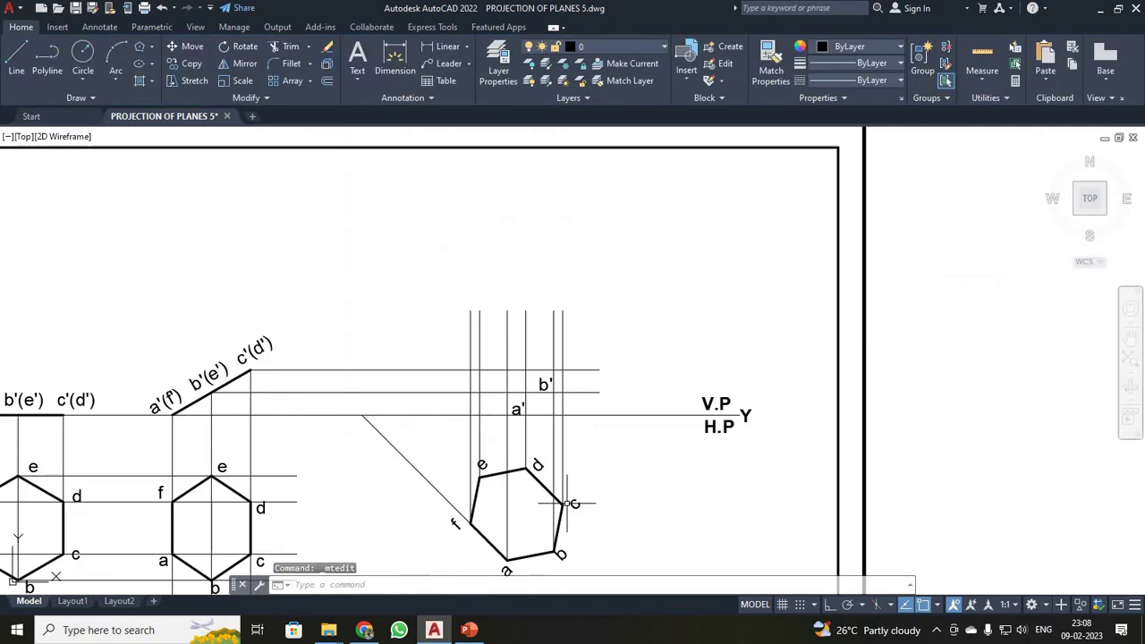
scroll(570, 369, up, 3)
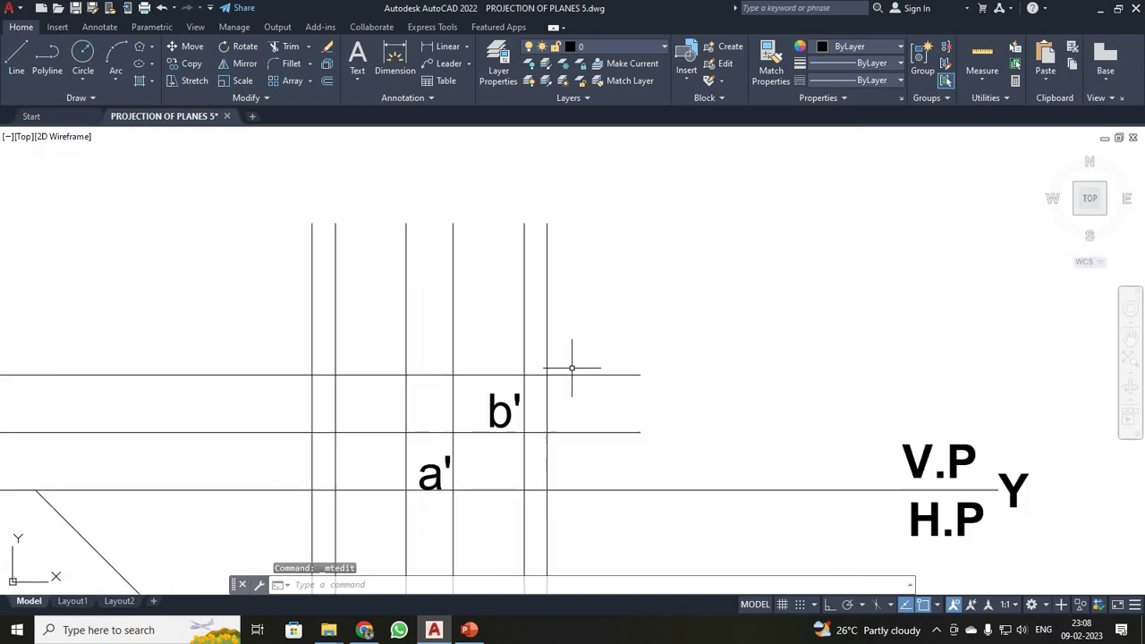
Copy b' to the next intersection up and relabel the copy c'
click(503, 410)
key(Escape)
click(501, 408)
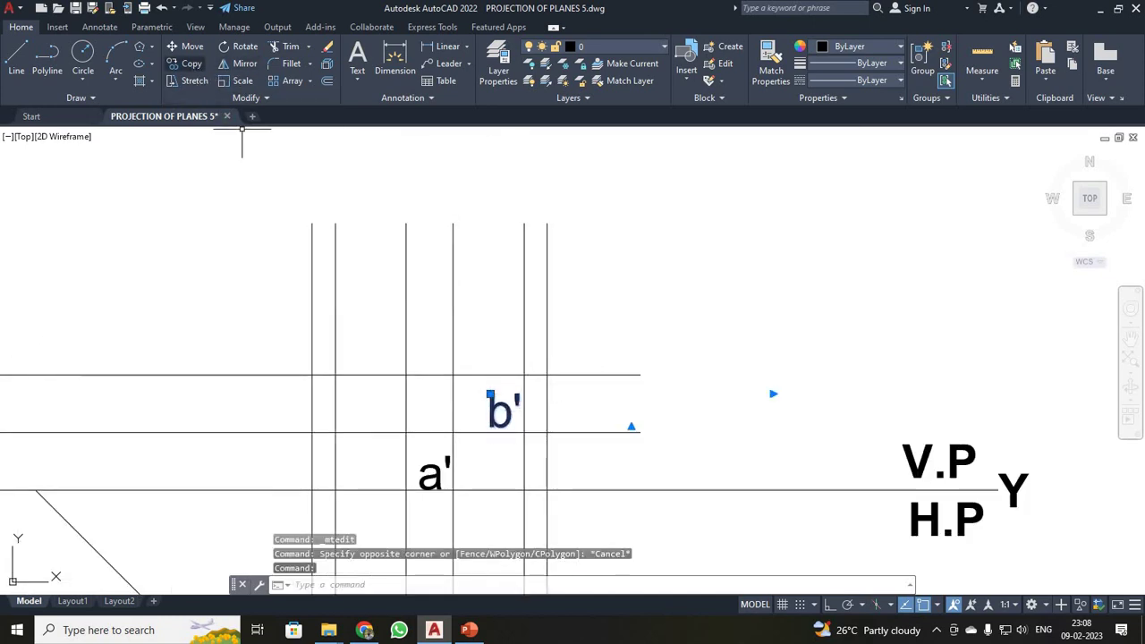
click(192, 64)
click(490, 427)
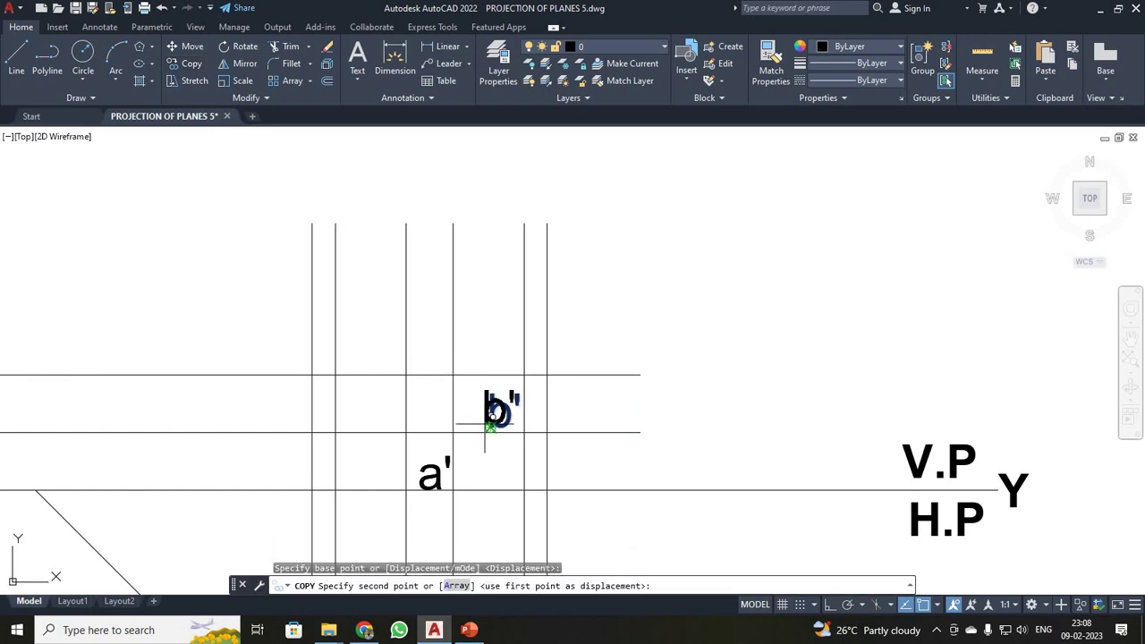
click(564, 374)
key(Escape)
click(573, 363)
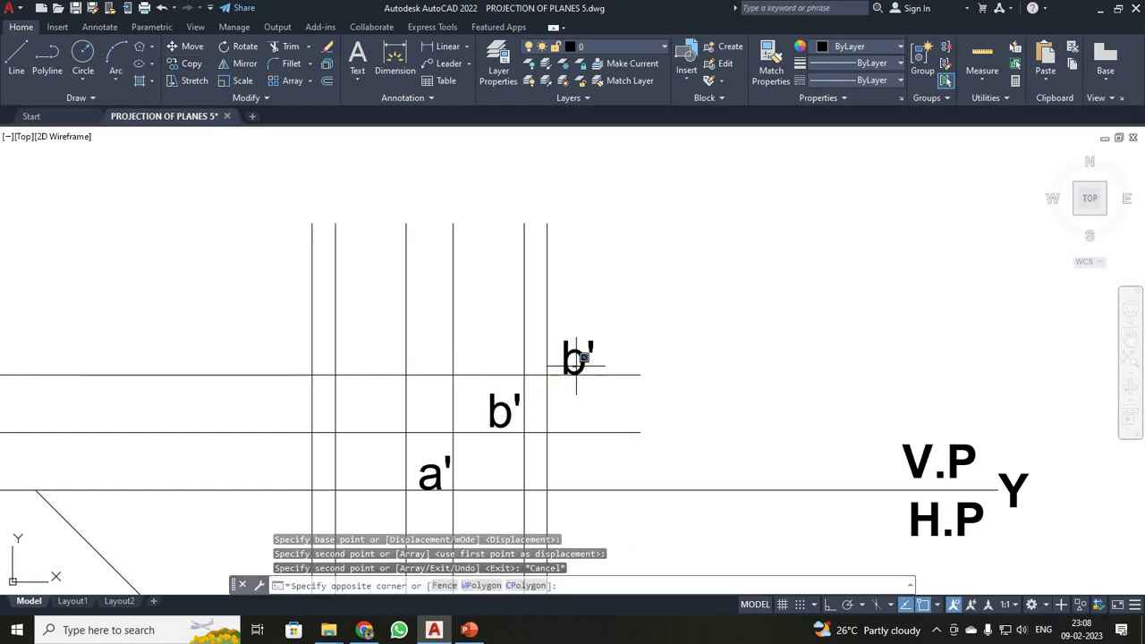
click(567, 357)
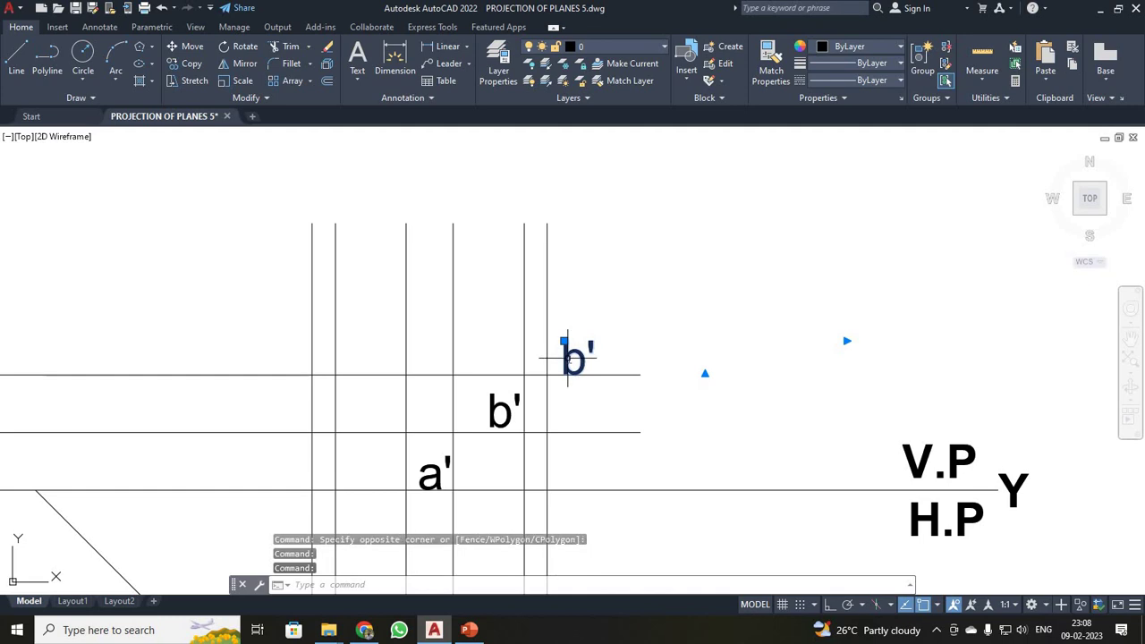
double_click(567, 357)
text(c')
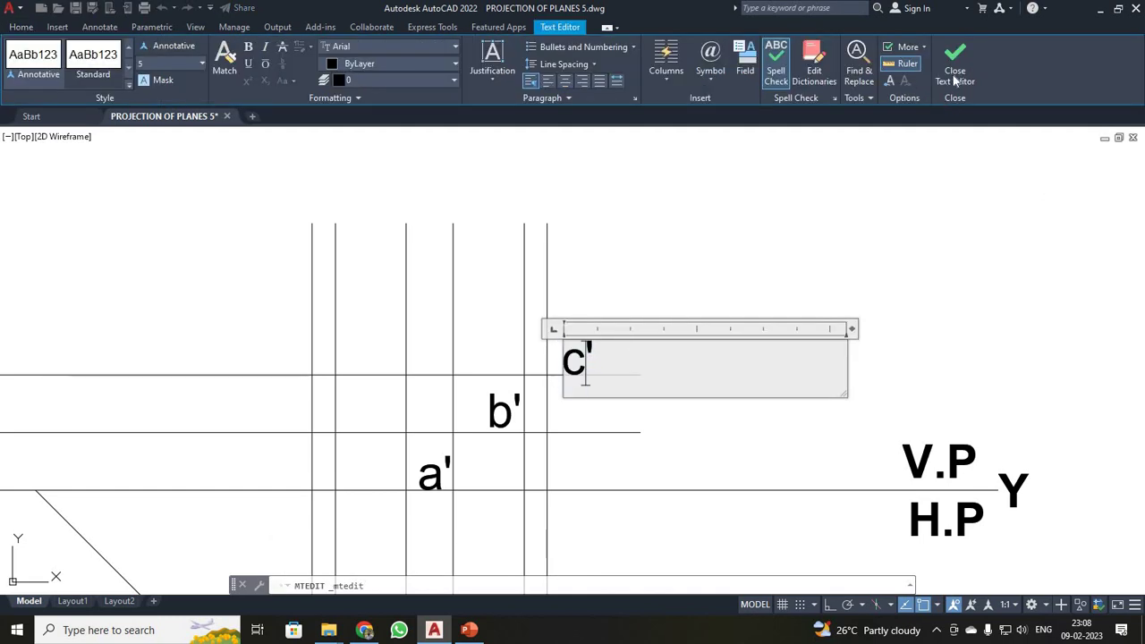
click(723, 328)
scroll(718, 339, down, 4)
Paste a copy of the c' label at the d' intersection and change it to d'
scroll(718, 338, down, 3)
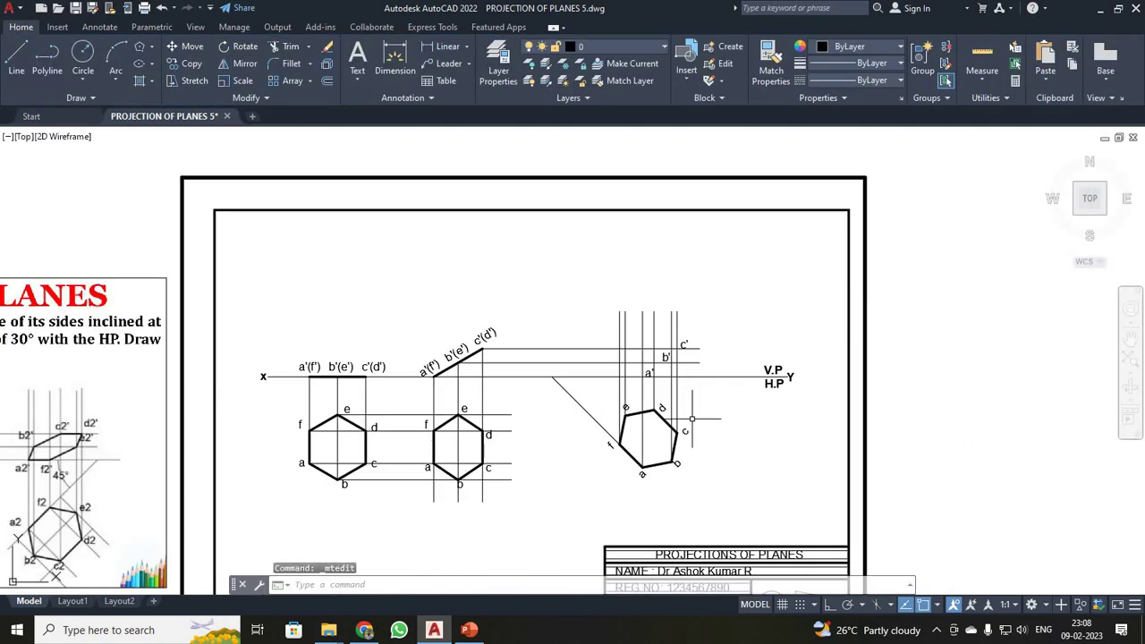
scroll(630, 407, up, 5)
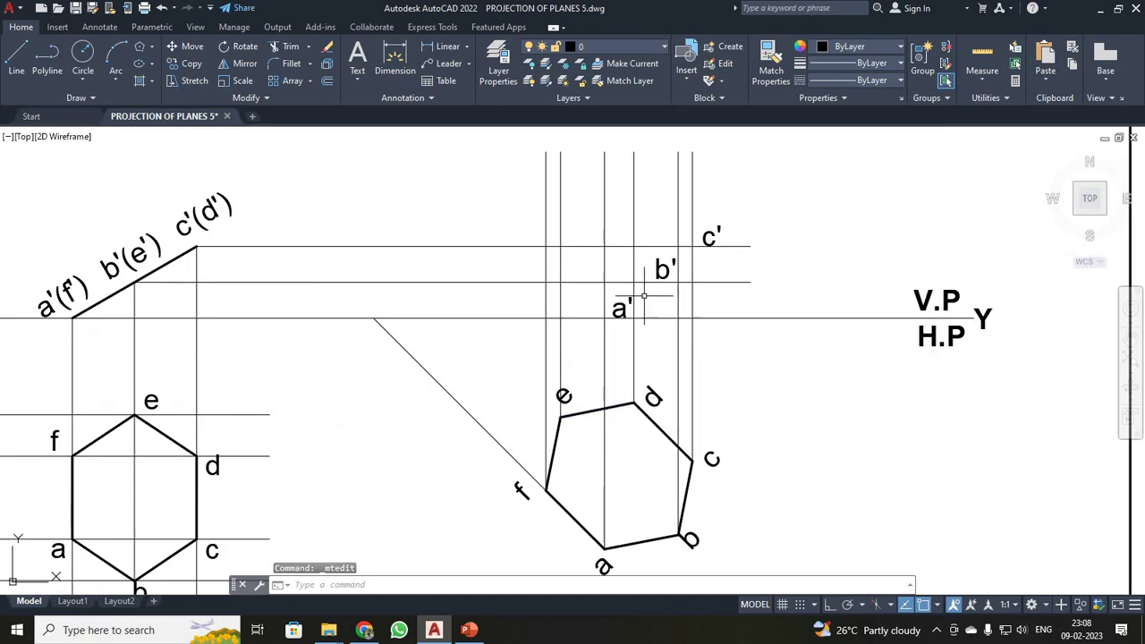
click(709, 236)
key(ctrl+c)
key(ctrl+v)
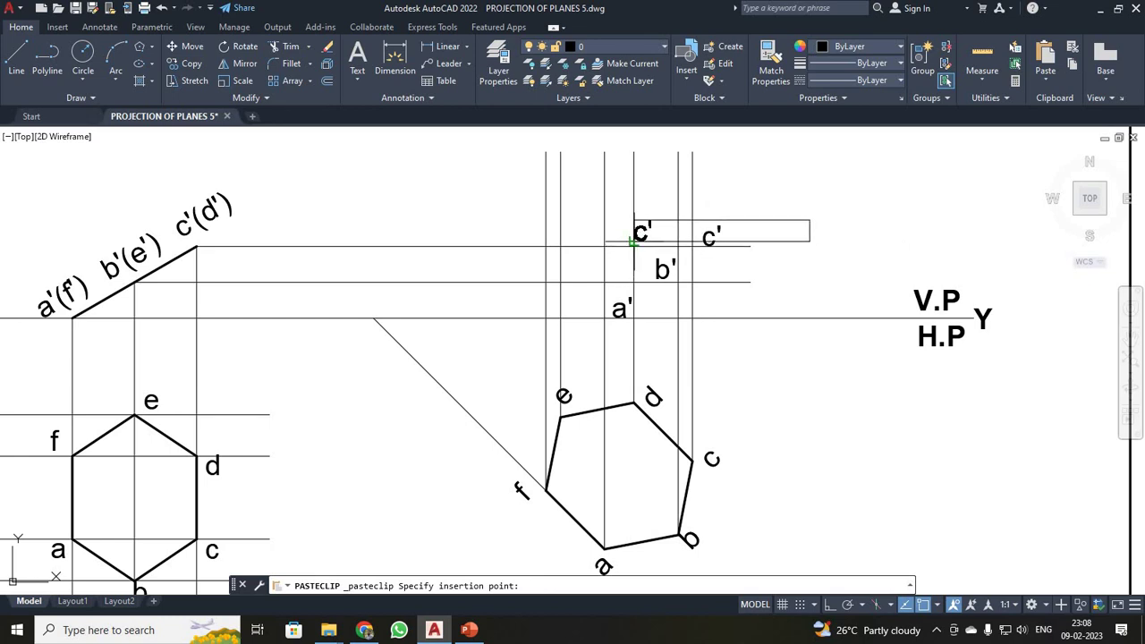
click(641, 242)
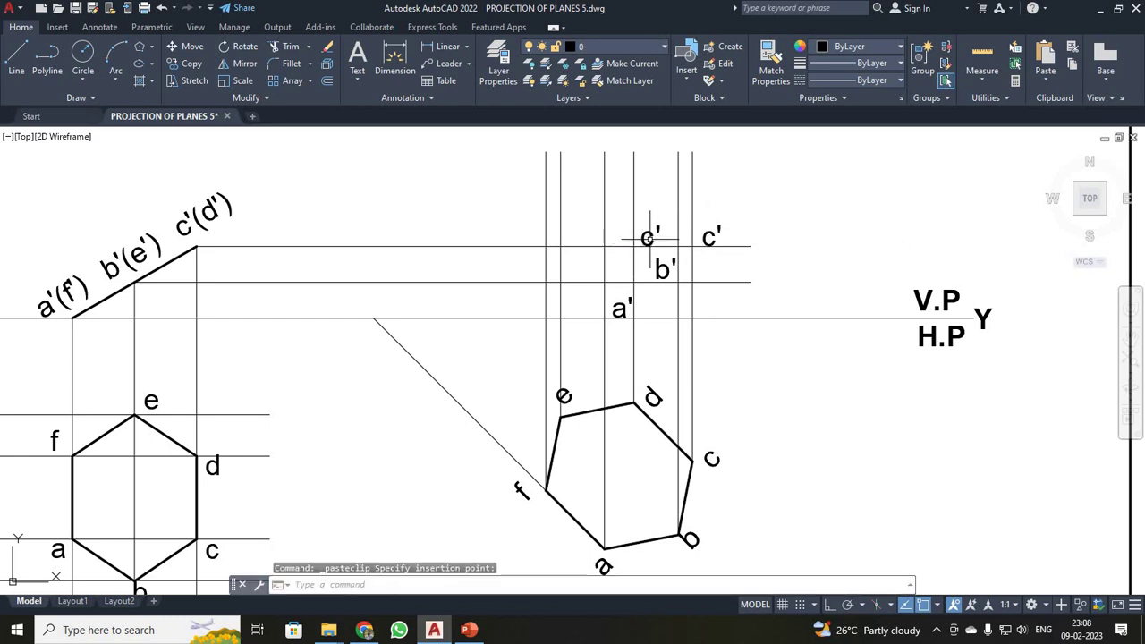
click(650, 238)
click(653, 234)
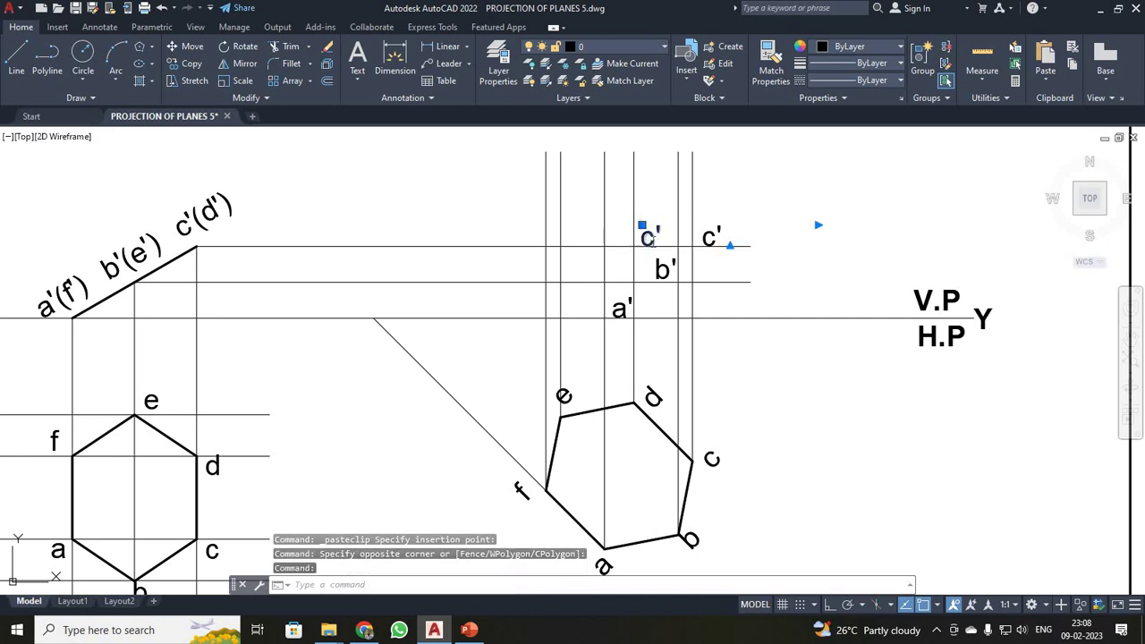
double_click(645, 238)
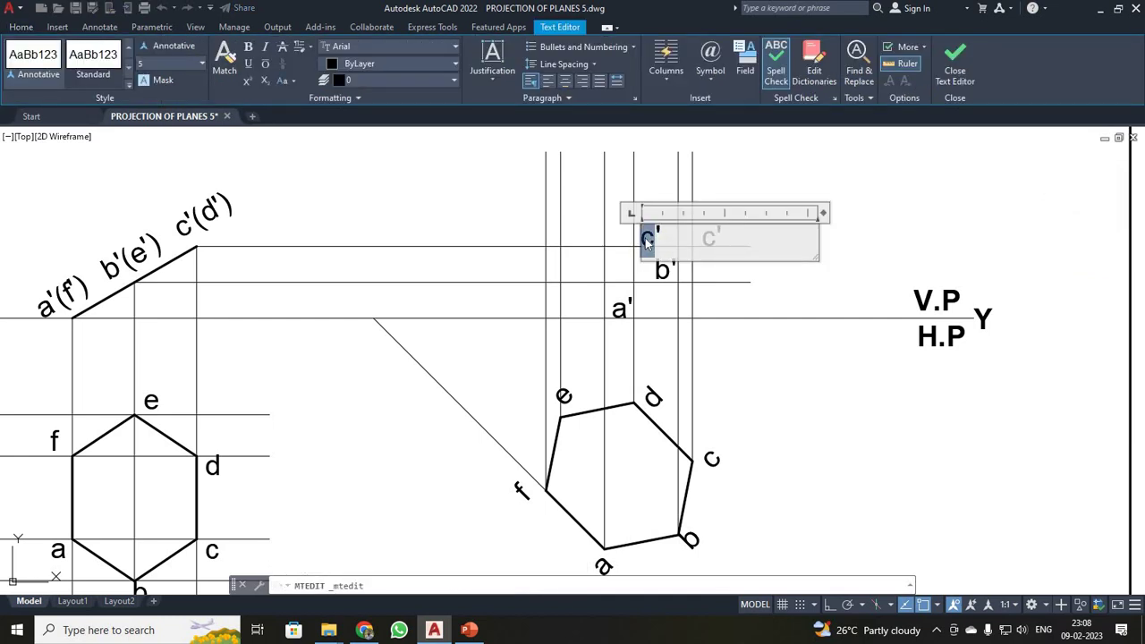
text(d)
click(955, 67)
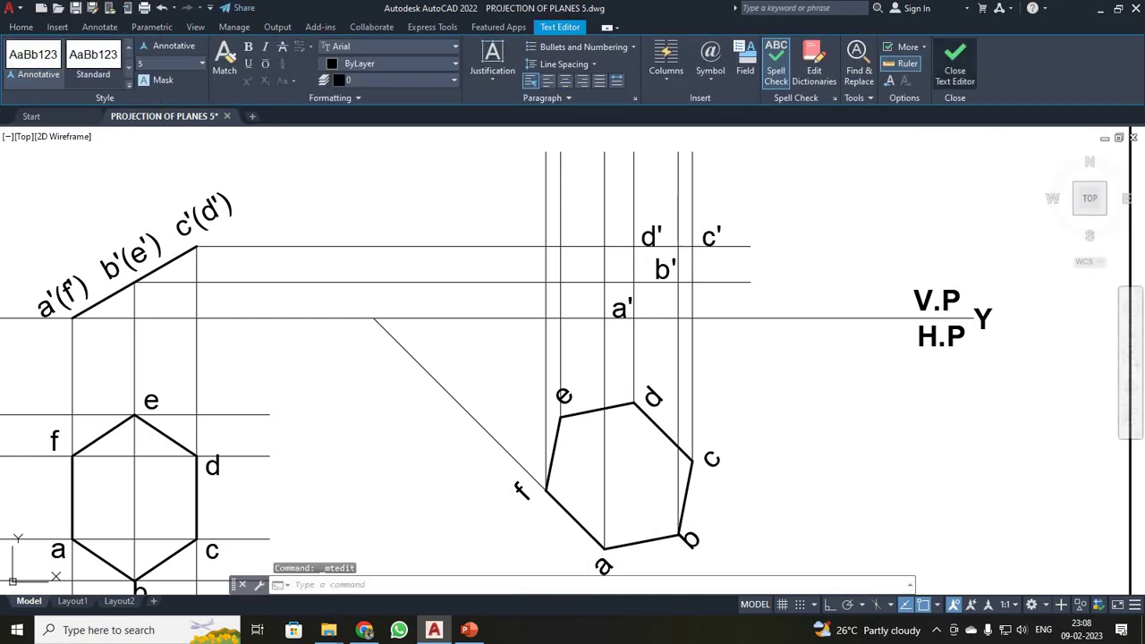
Copy the c' label to the e' and f' projector intersections
scroll(680, 242, up, 4)
scroll(608, 235, down, 6)
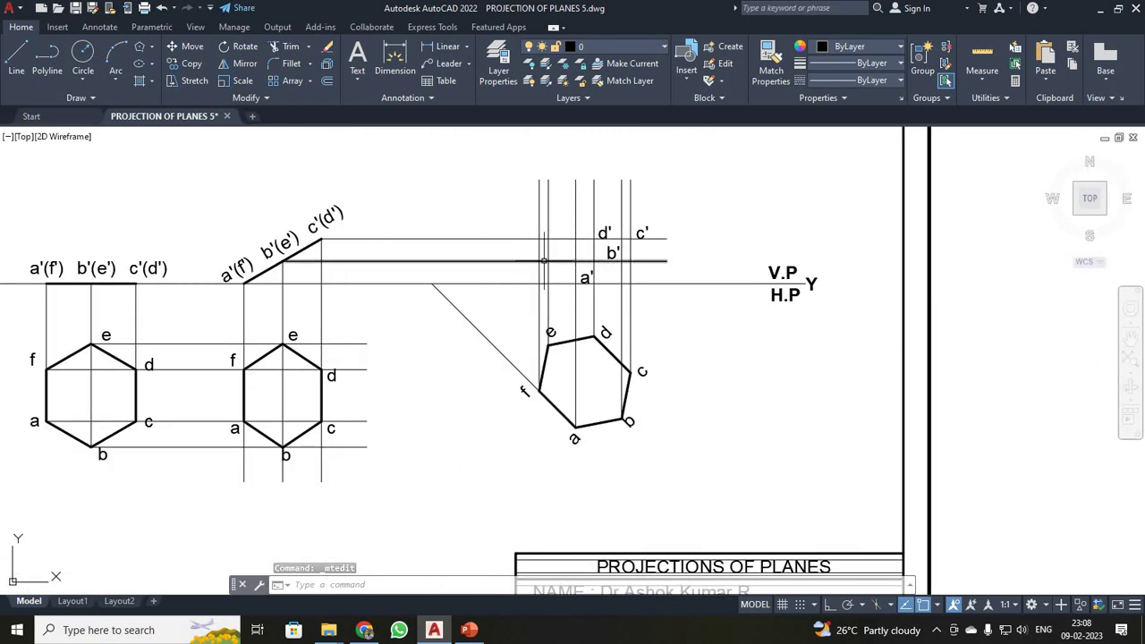
scroll(539, 283, up, 4)
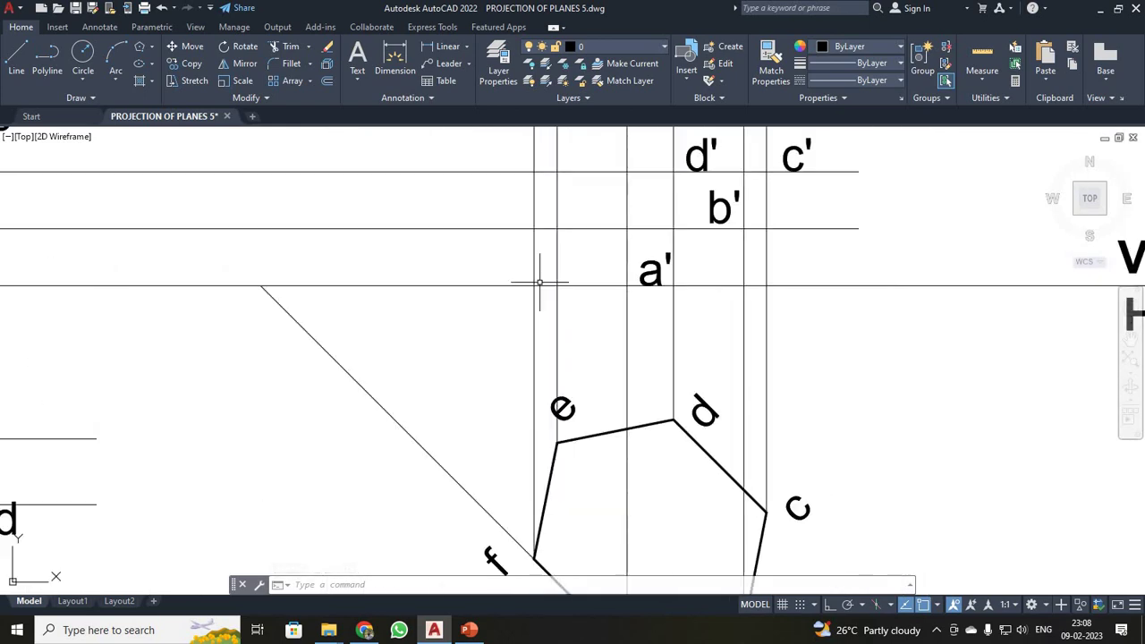
click(789, 159)
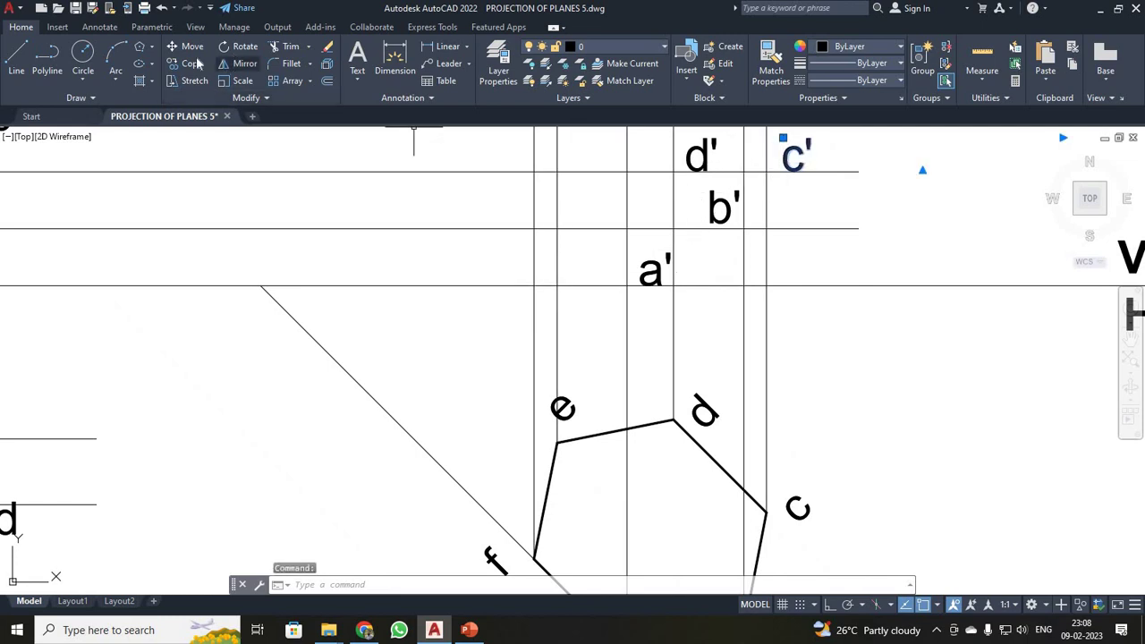
click(185, 64)
click(783, 170)
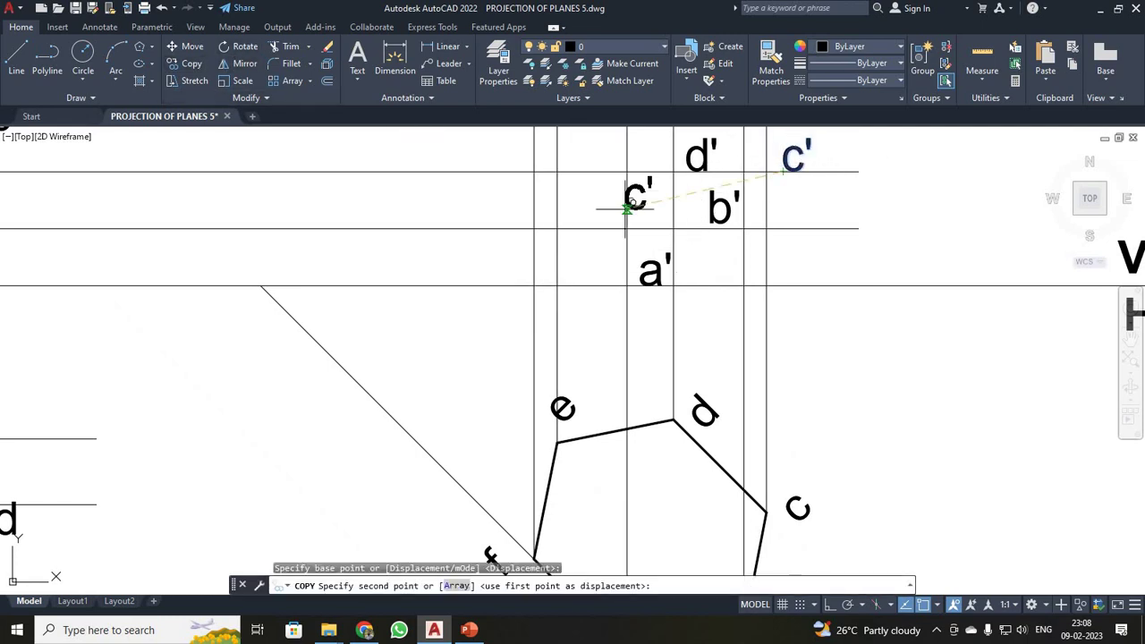
click(569, 228)
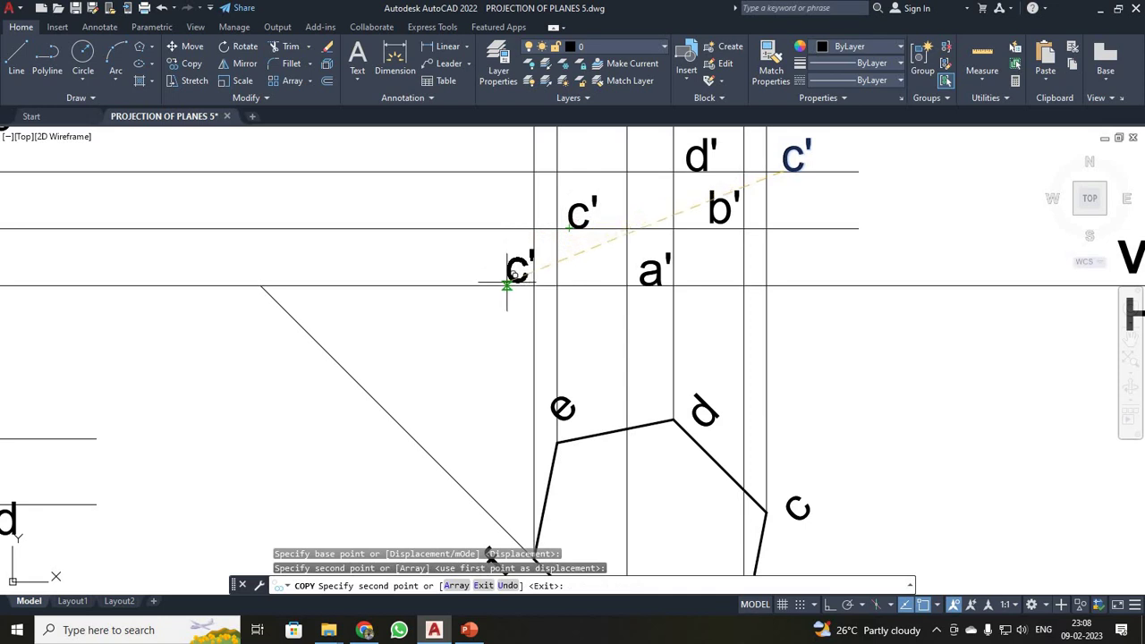
click(507, 284)
key(Escape)
Edit the upper copied label to read e'
click(580, 214)
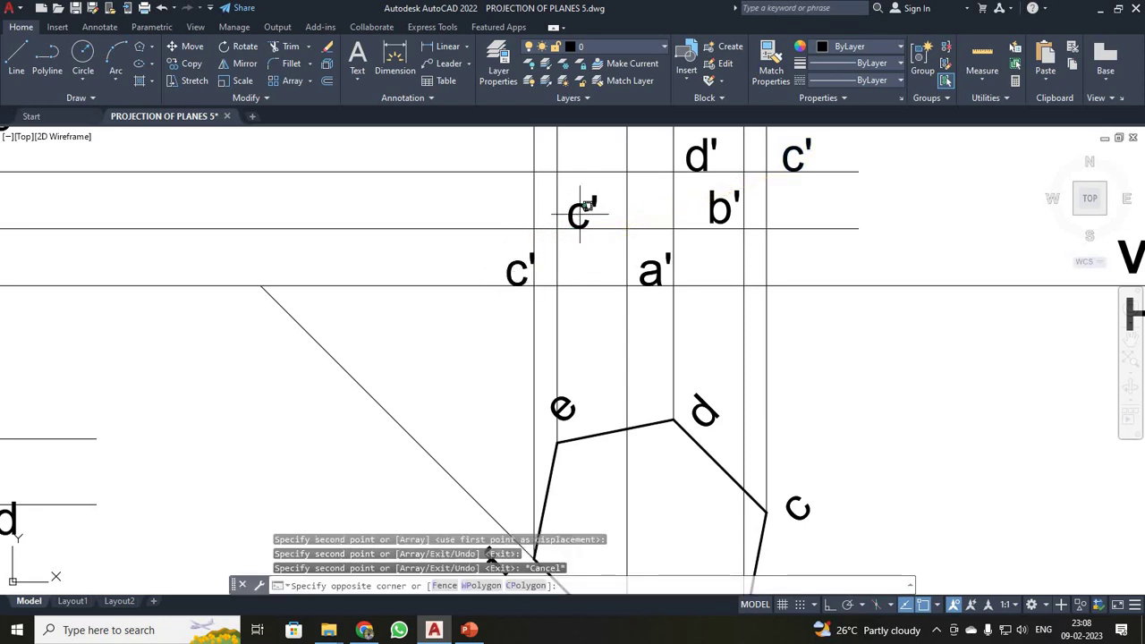
click(581, 215)
click(580, 215)
key(Escape)
click(580, 215)
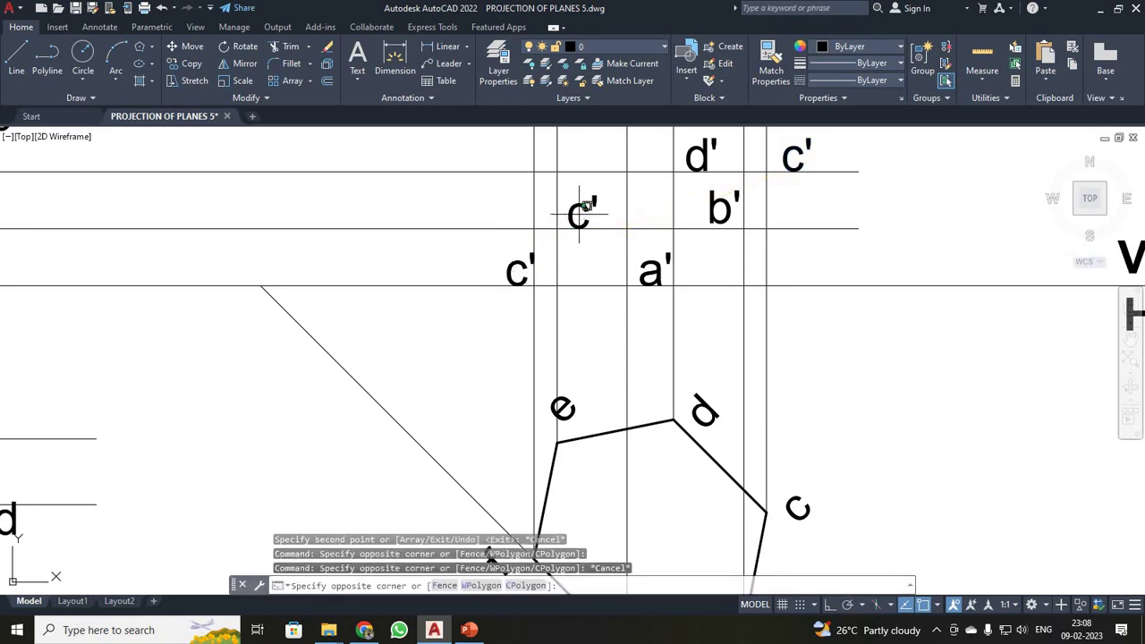
click(581, 217)
double_click(581, 216)
double_click(581, 216)
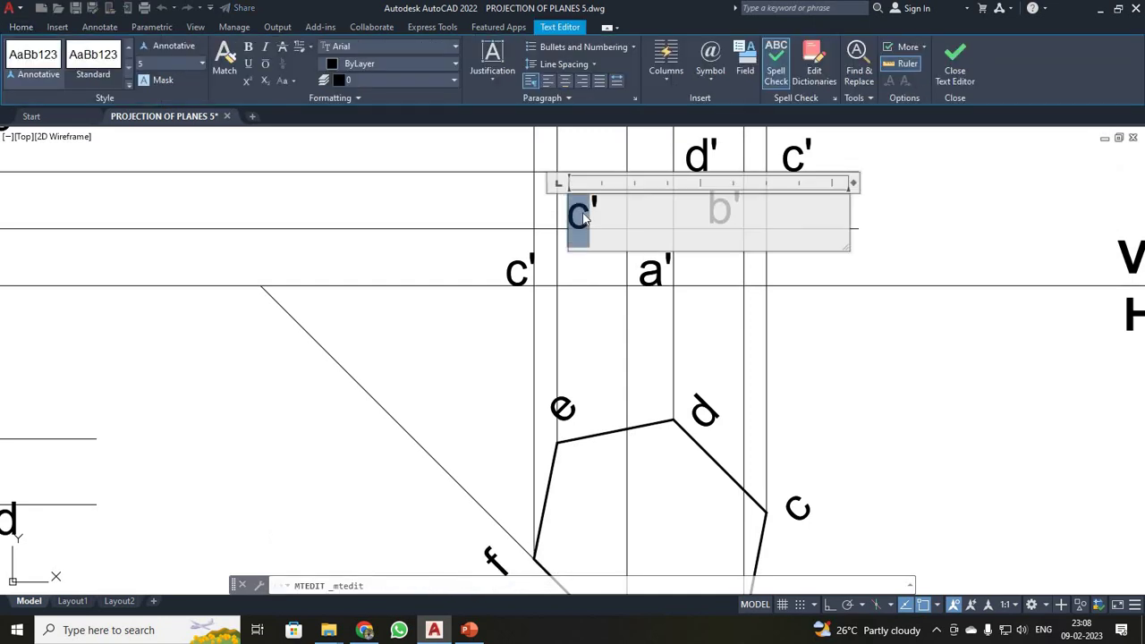
text(e)
click(955, 63)
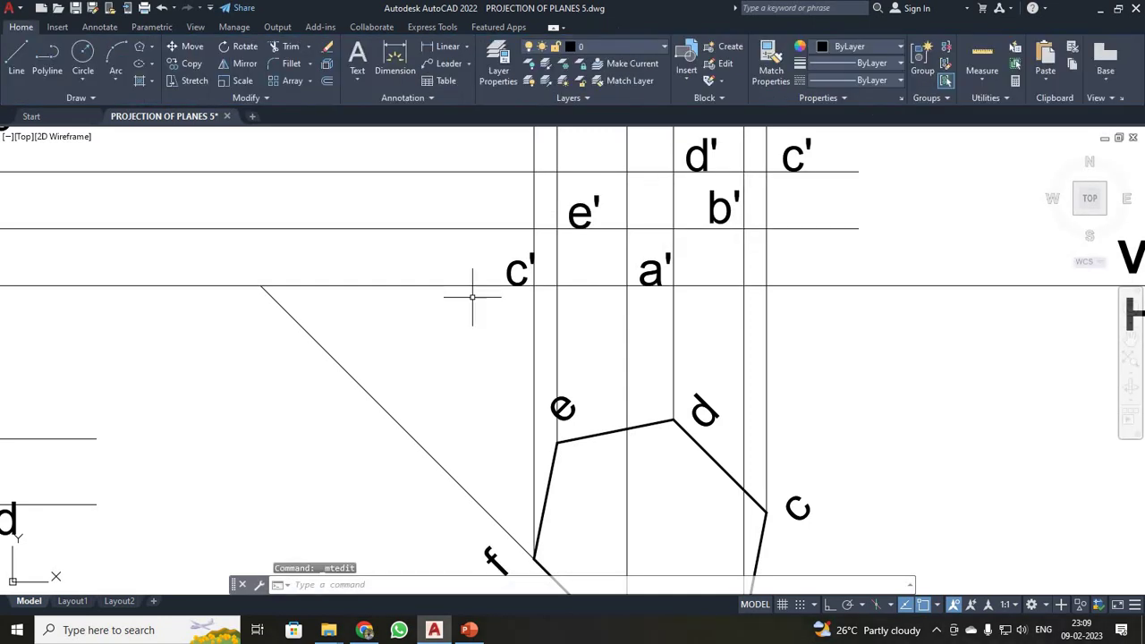
Edit the lower copied label to read f'
double_click(512, 275)
double_click(520, 277)
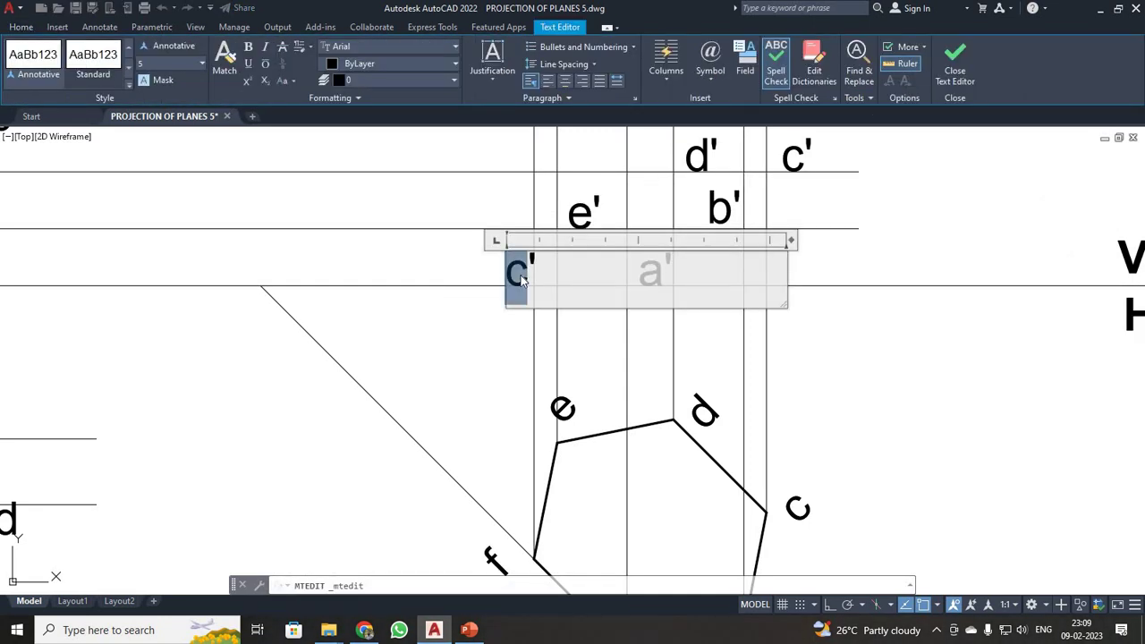
text(f)
click(954, 63)
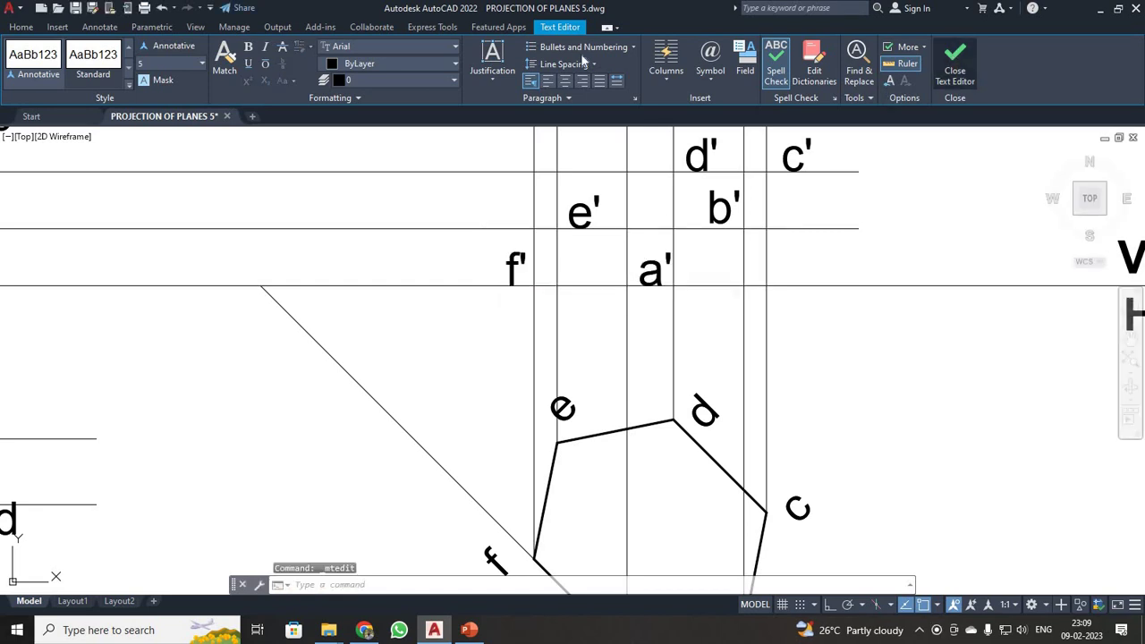
Draw the closed front-view outline through a', b', c', d', e', f' and back to a'
click(16, 58)
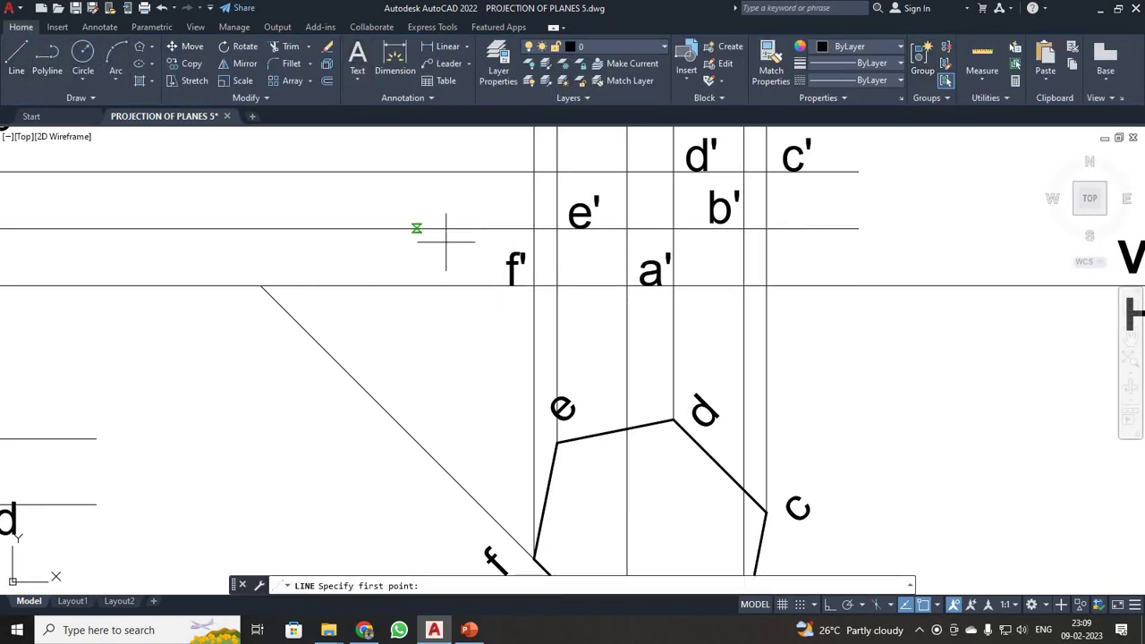
click(626, 284)
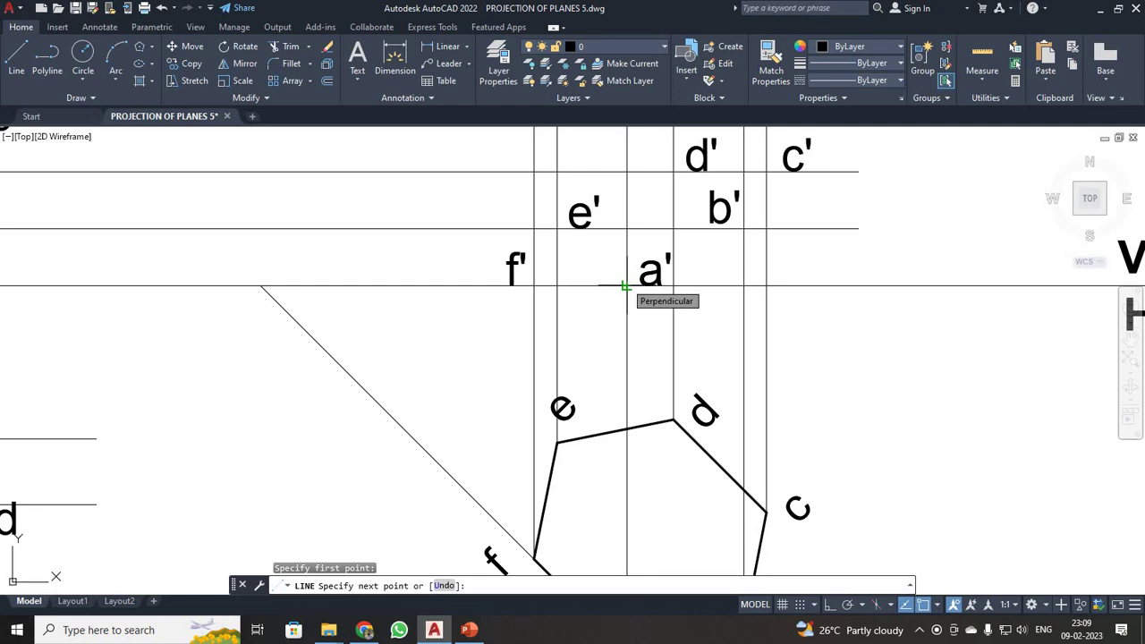
scroll(625, 285, down, 4)
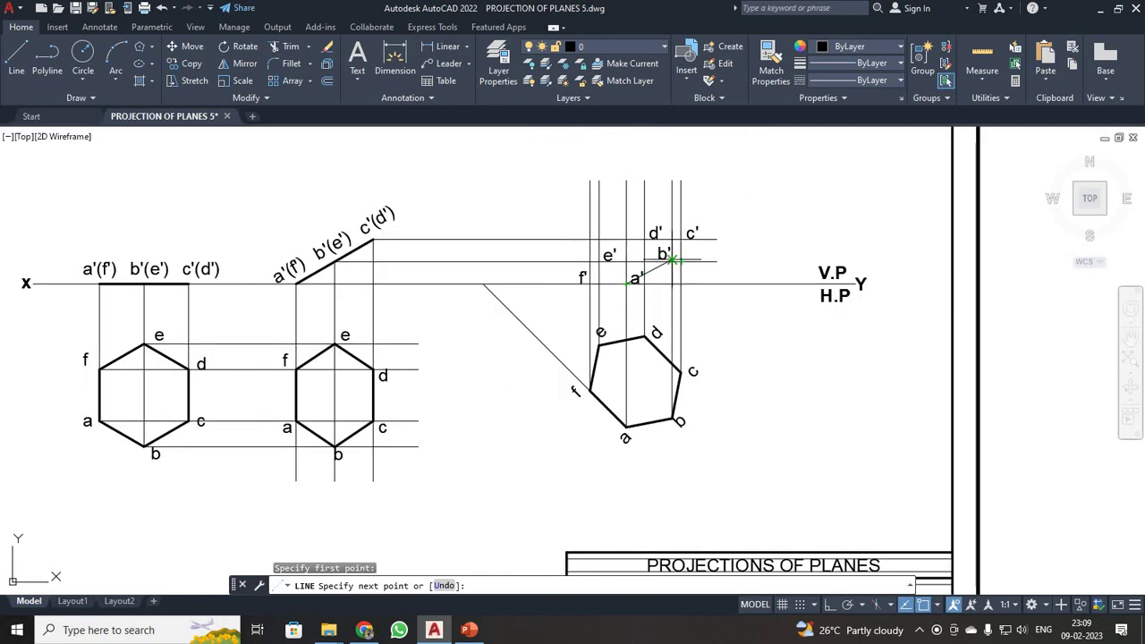
scroll(672, 259, up, 2)
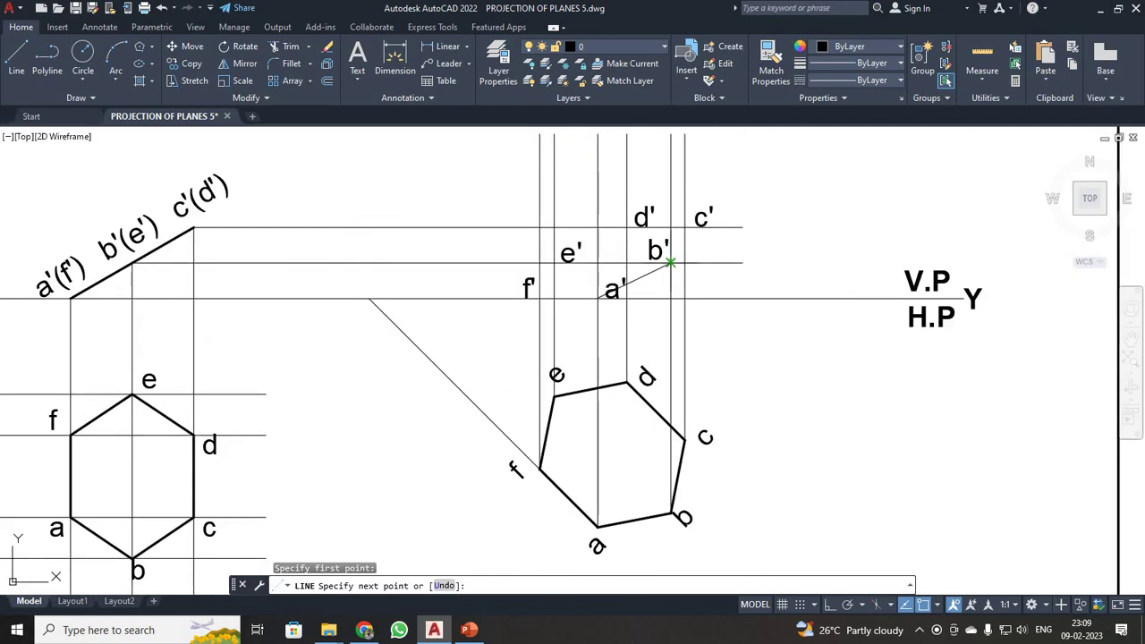
scroll(671, 261, up, 4)
click(671, 261)
scroll(673, 257, down, 2)
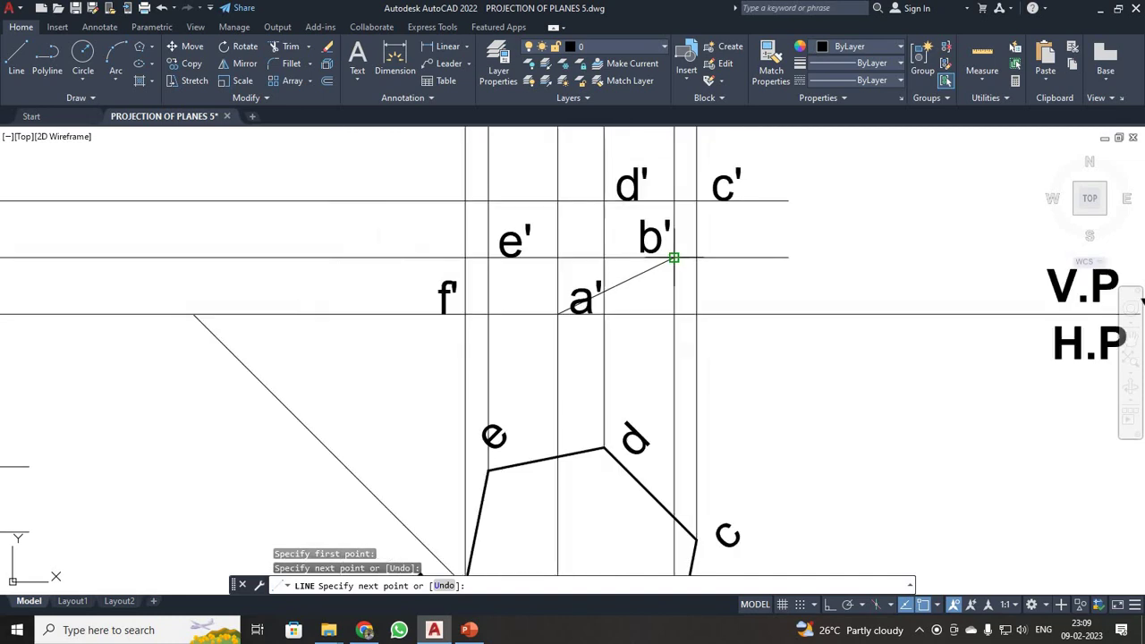
click(696, 200)
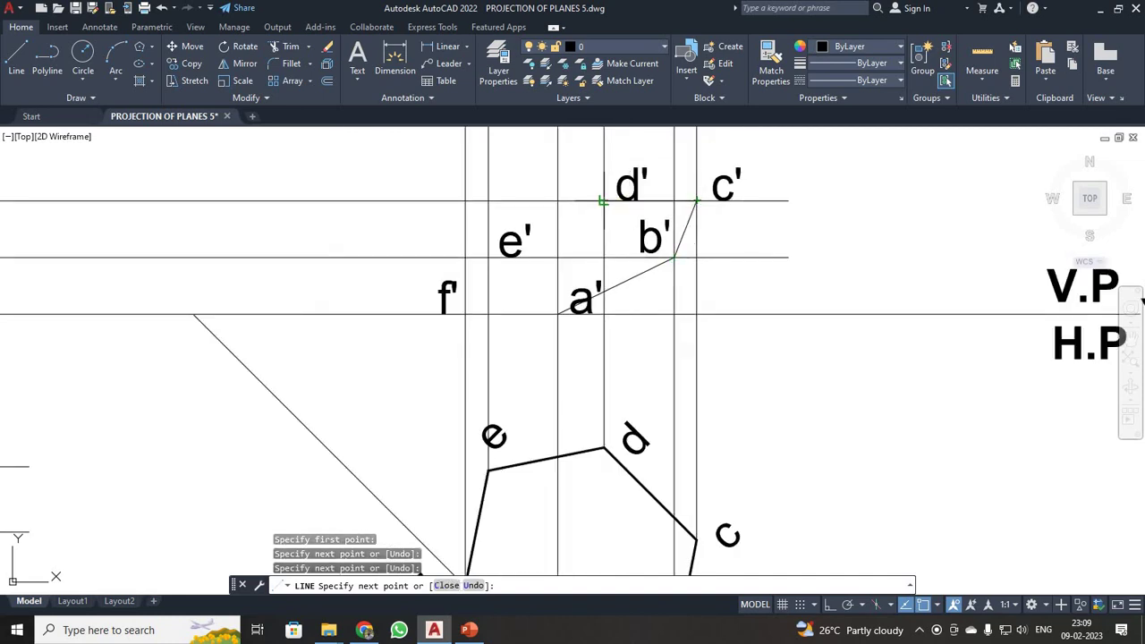
click(603, 200)
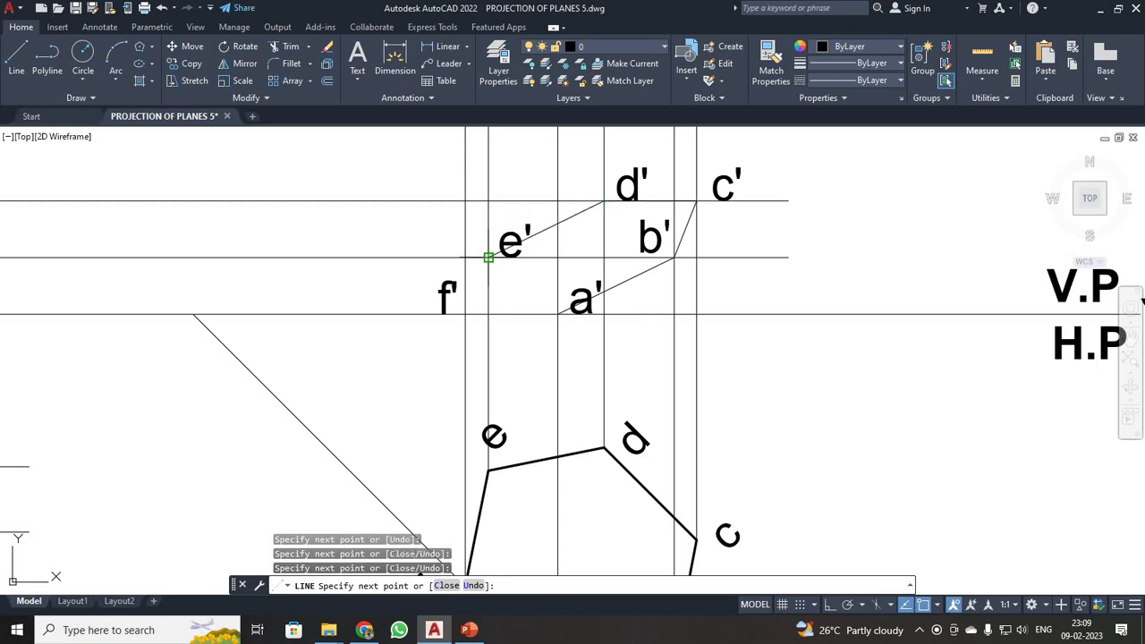
click(488, 258)
click(465, 313)
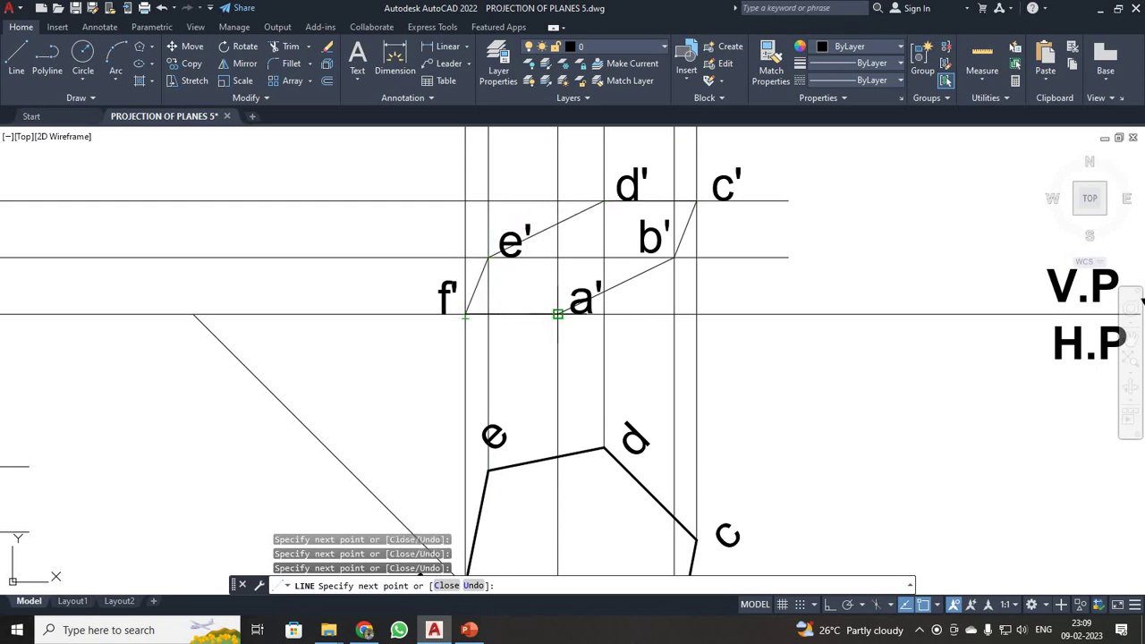
click(557, 314)
key(Escape)
Give the front-view outline a 0.35 mm lineweight
scroll(605, 331, down, 3)
scroll(665, 352, up, 2)
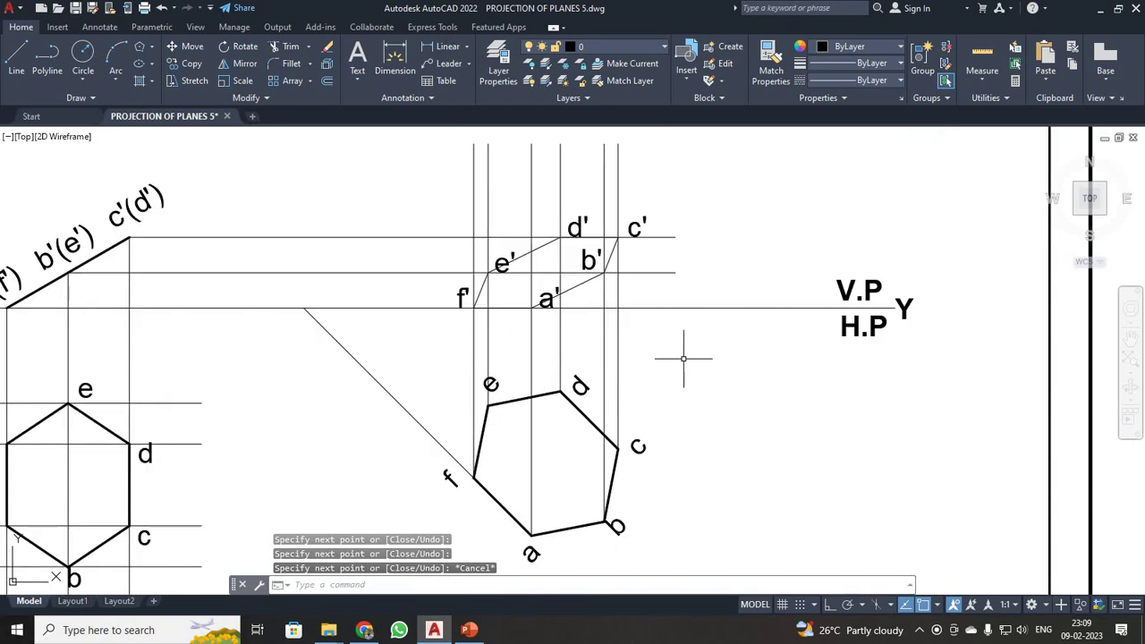
click(432, 212)
click(633, 345)
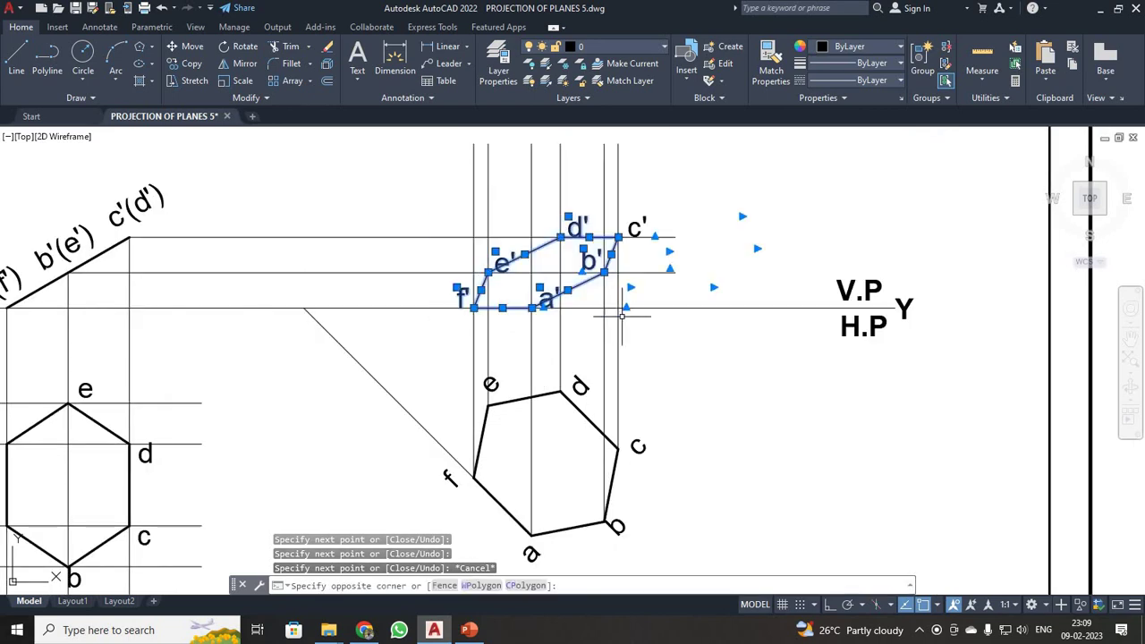
click(879, 64)
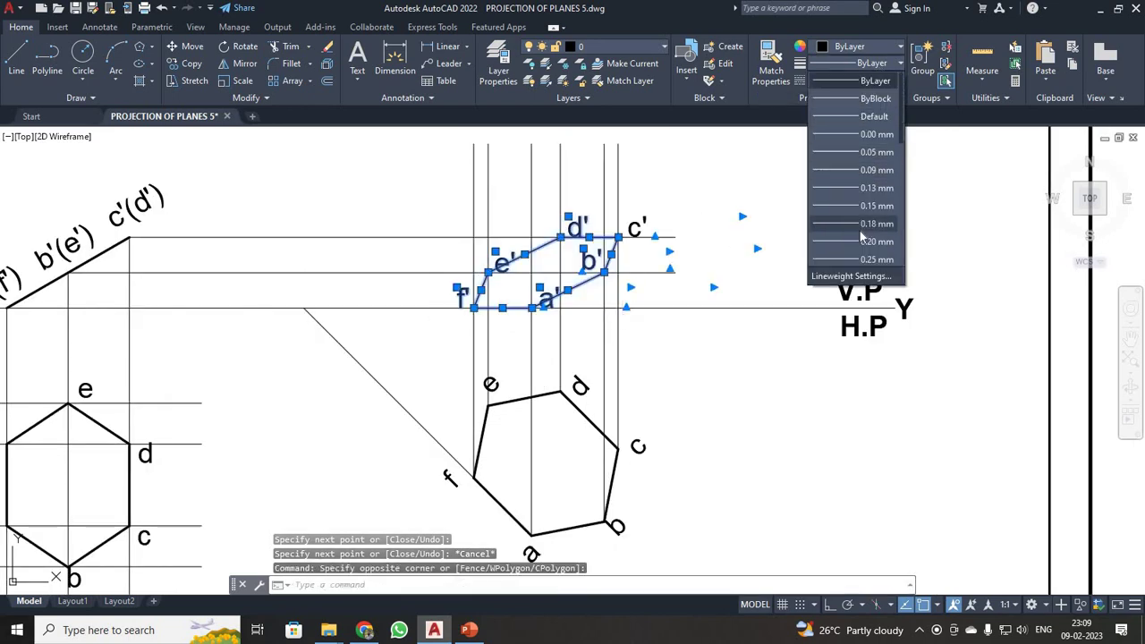
click(869, 188)
scroll(435, 413, down, 3)
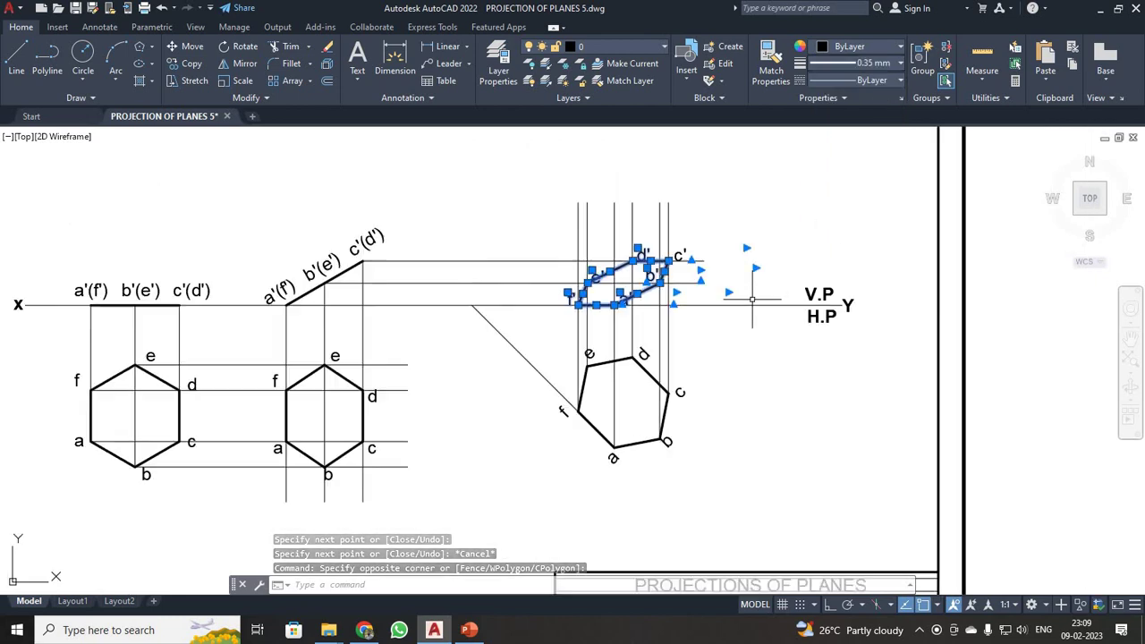
scroll(436, 414, up, 2)
scroll(436, 413, down, 2)
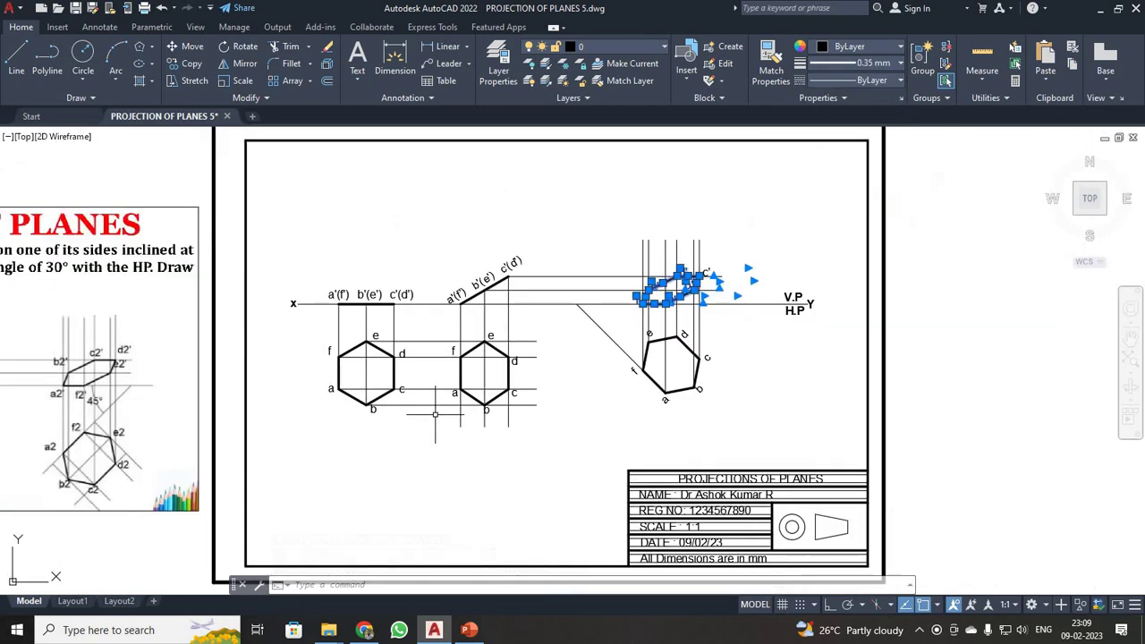
key(Escape)
key(Escape)
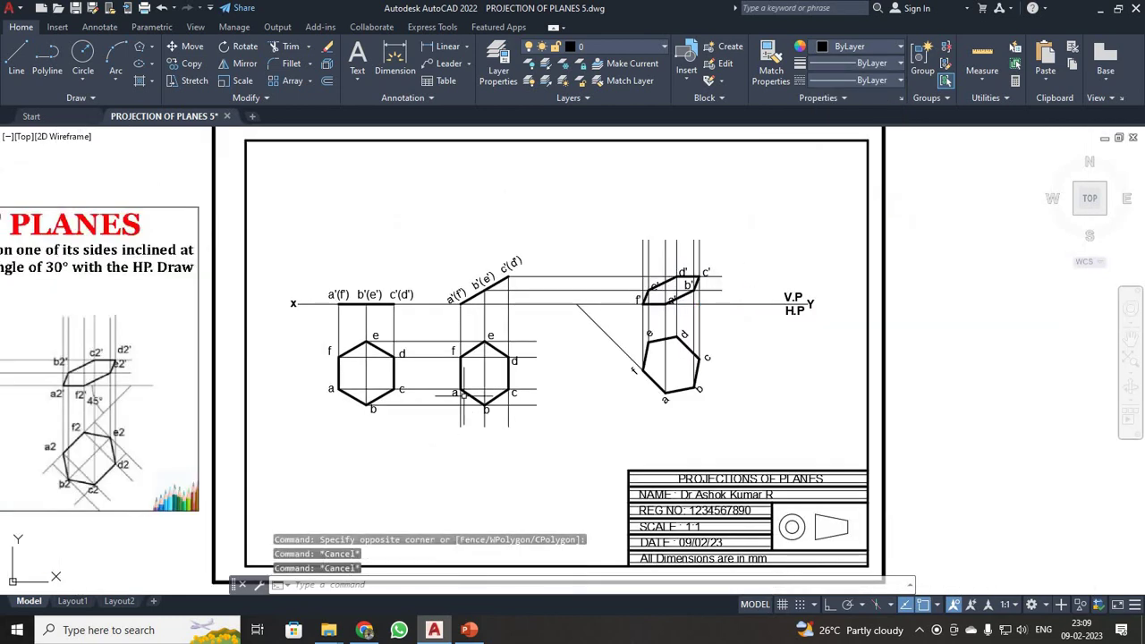
scroll(463, 396, up, 2)
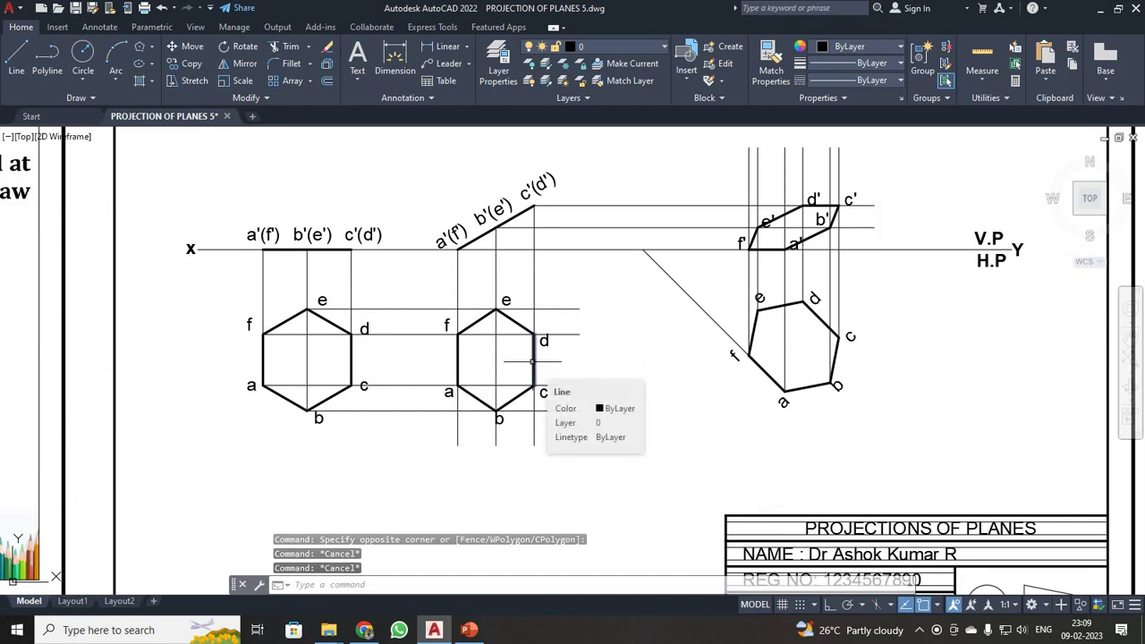
Modify ISO-25 via DIMSTY to arrow size 4 and text height 5, then close
text(DIM)
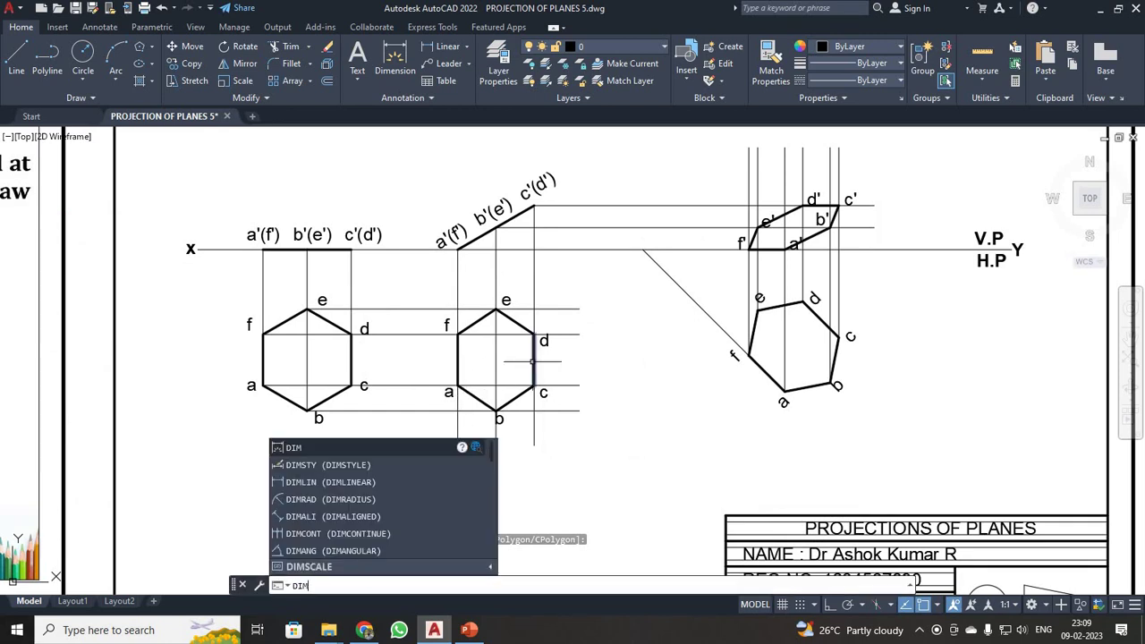
text(STY)
key(Return)
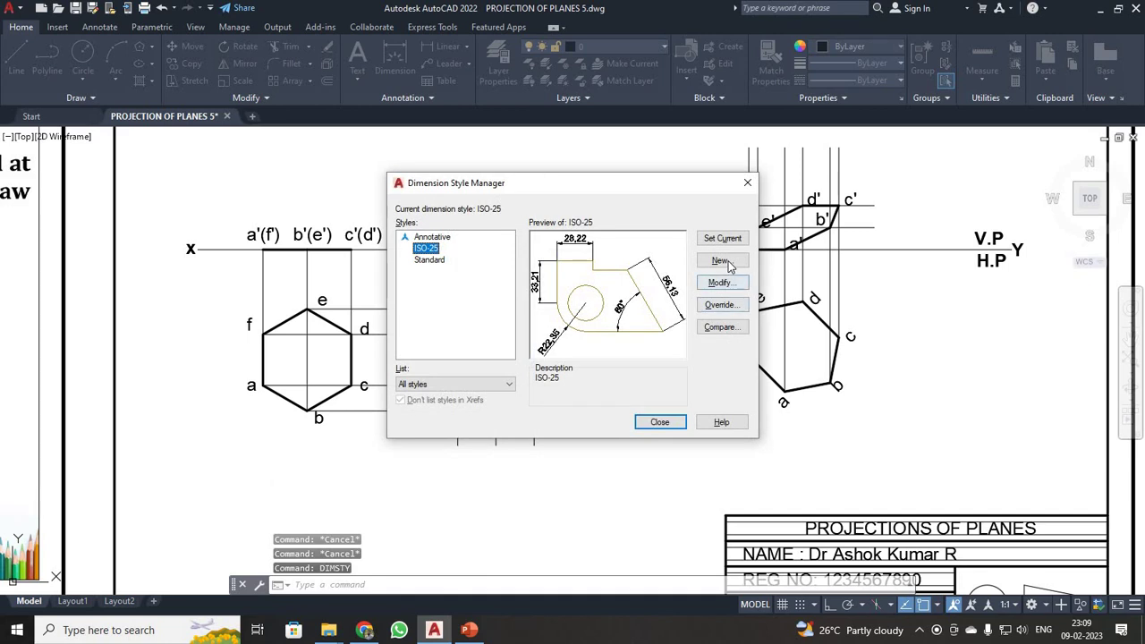
click(720, 261)
key(Escape)
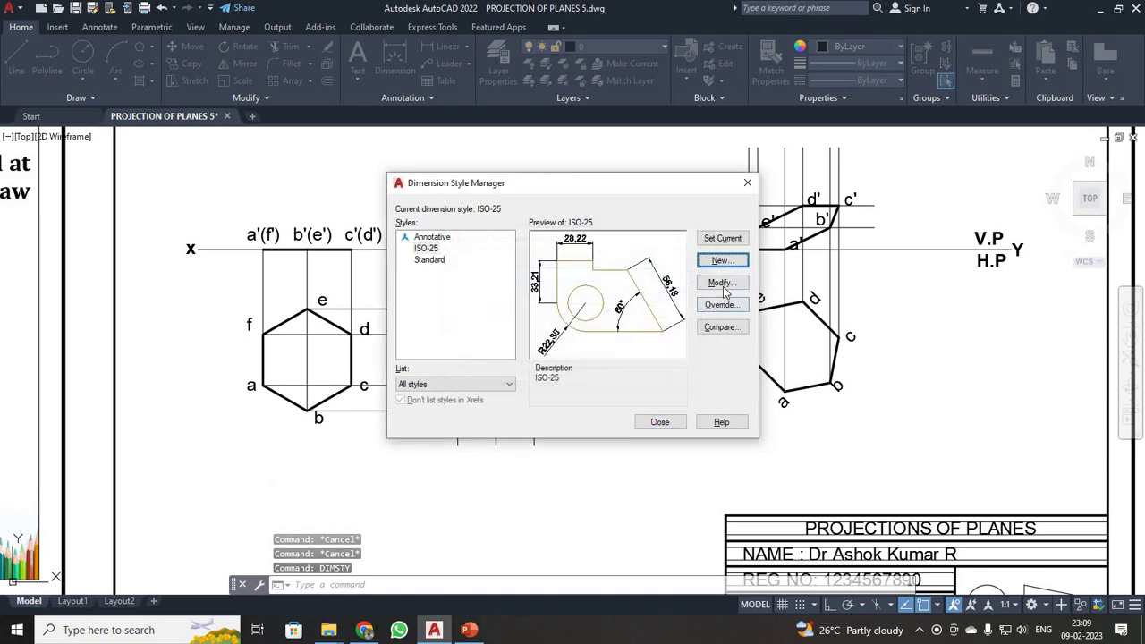
click(722, 284)
click(443, 155)
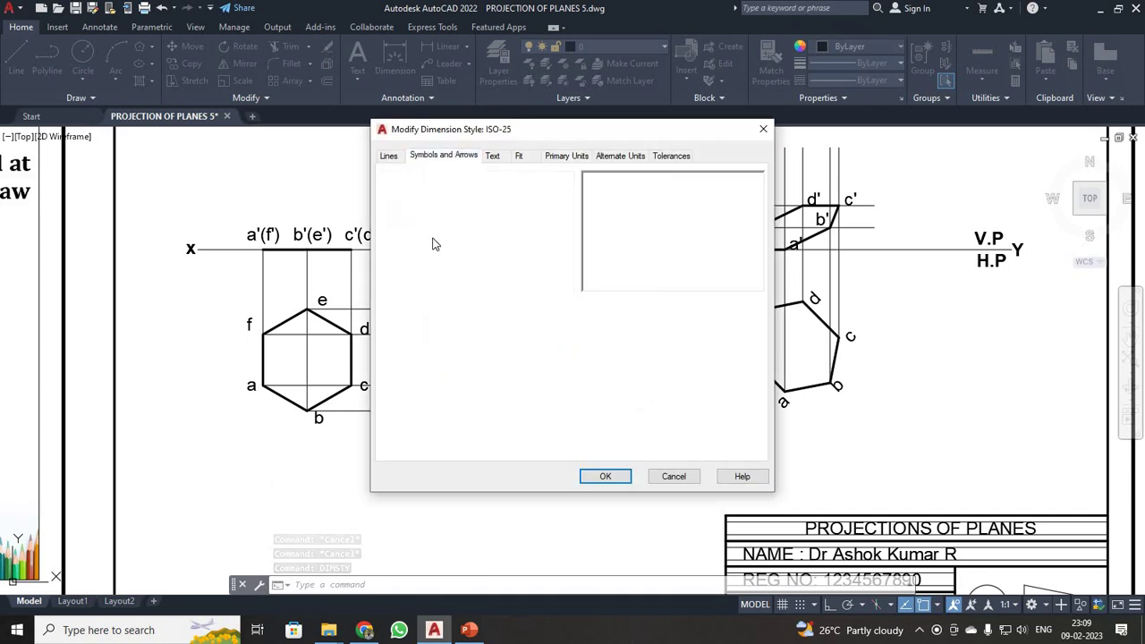
click(492, 155)
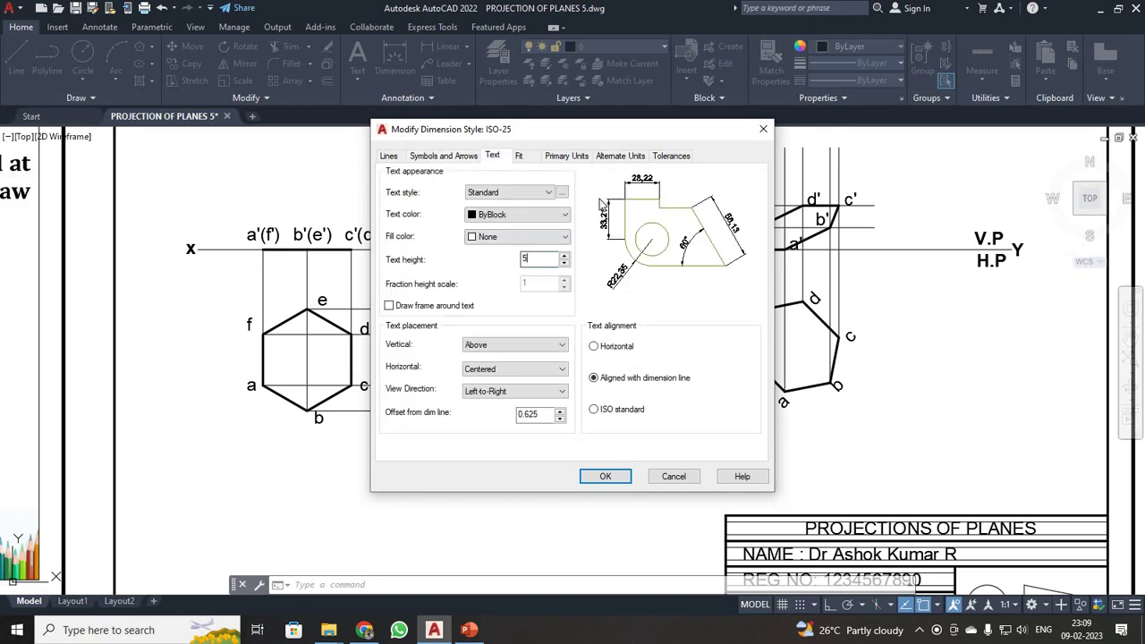
click(568, 155)
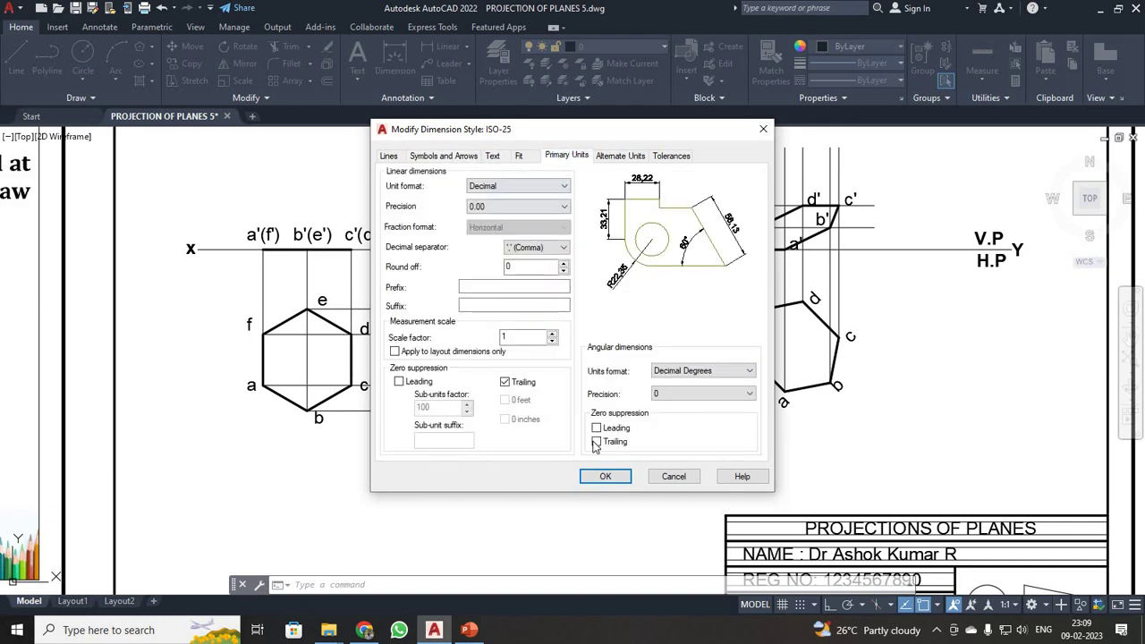
click(607, 476)
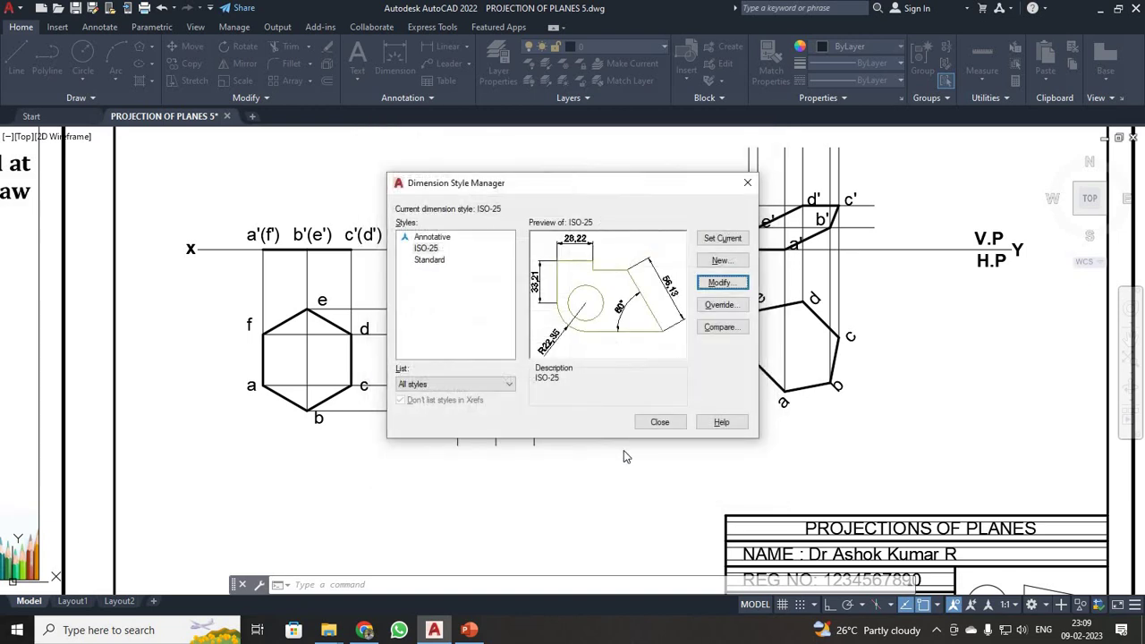
click(659, 421)
Add a 20 linear dimension from f to a, left of the hexagon
click(448, 45)
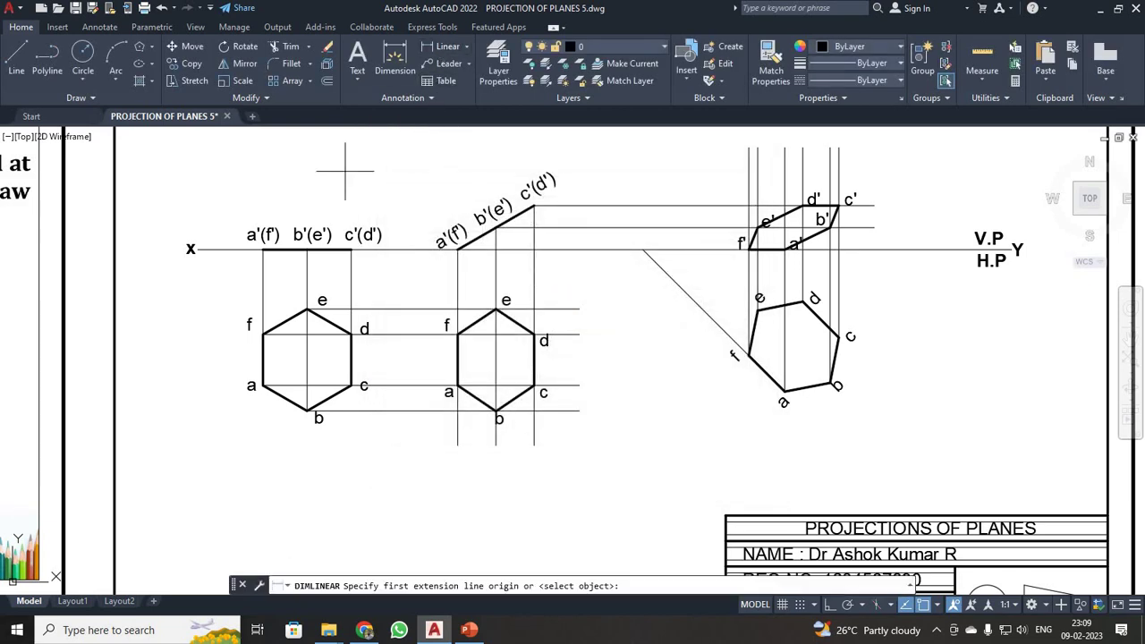
click(263, 334)
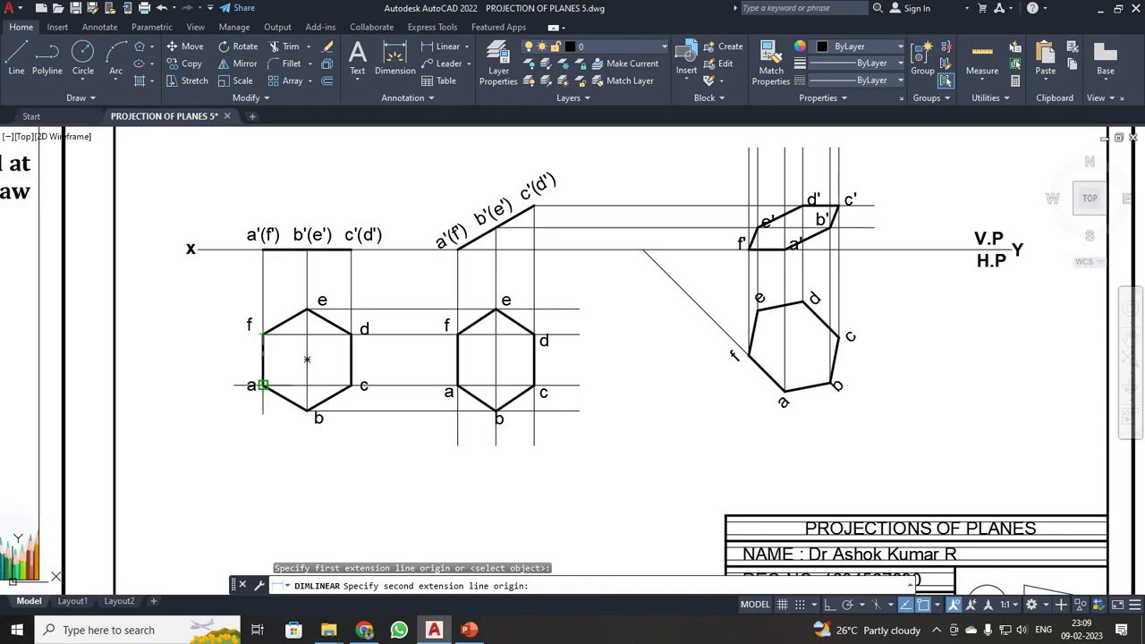
click(263, 385)
click(237, 377)
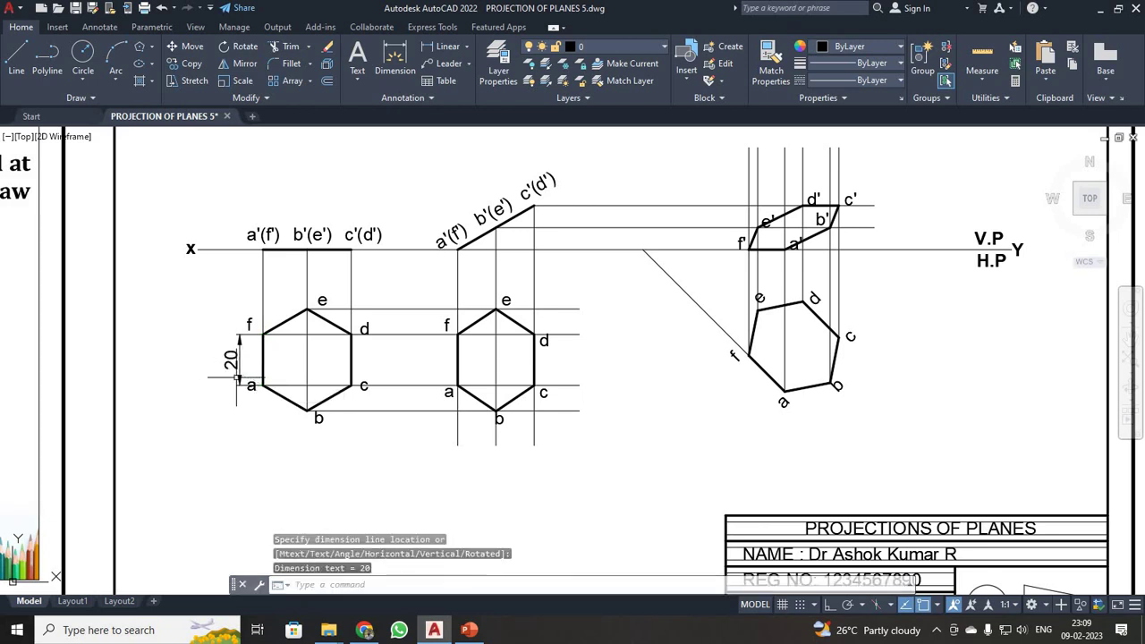
key(Escape)
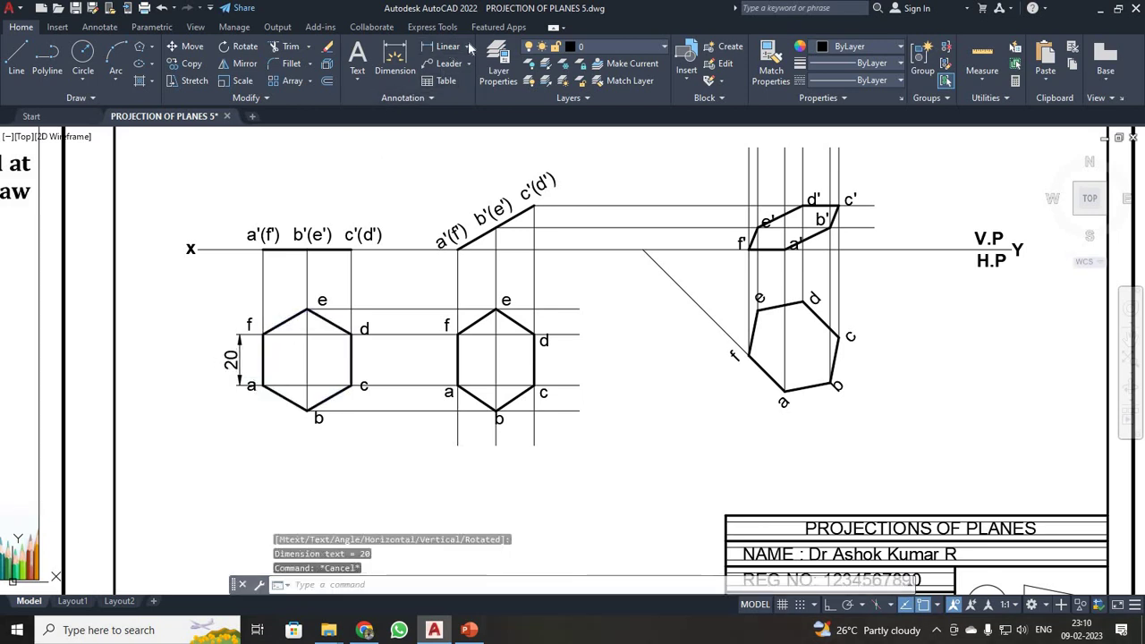
Dimension the 30° angle between the inclined a'(f')–b'(e') line and XY, replacing a wrong 150° one
click(465, 46)
click(443, 134)
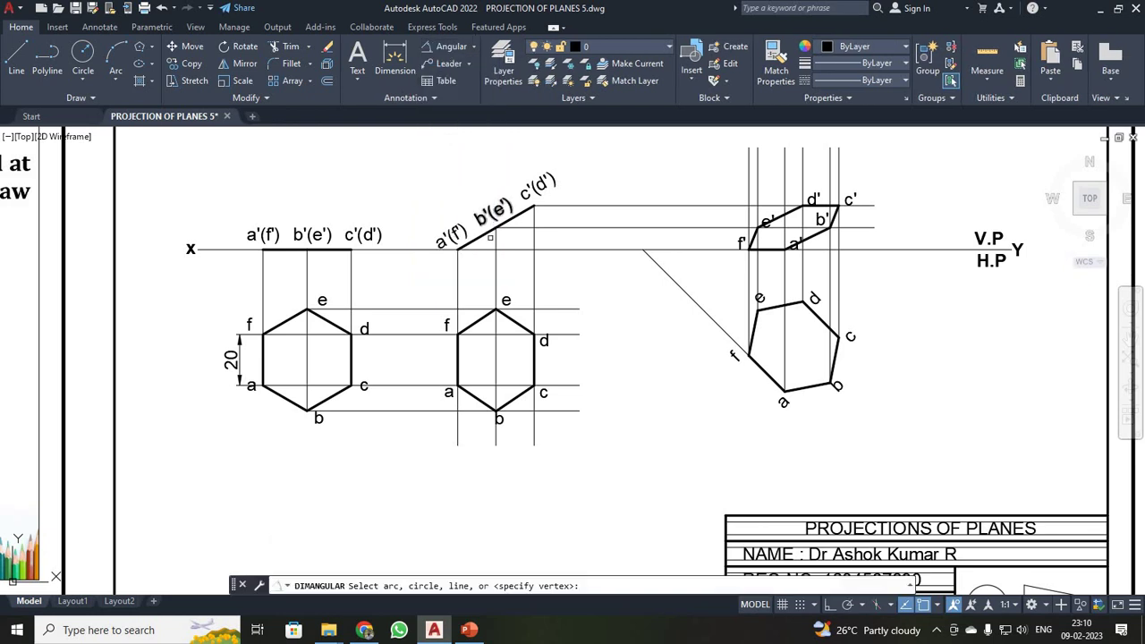
click(476, 236)
click(478, 249)
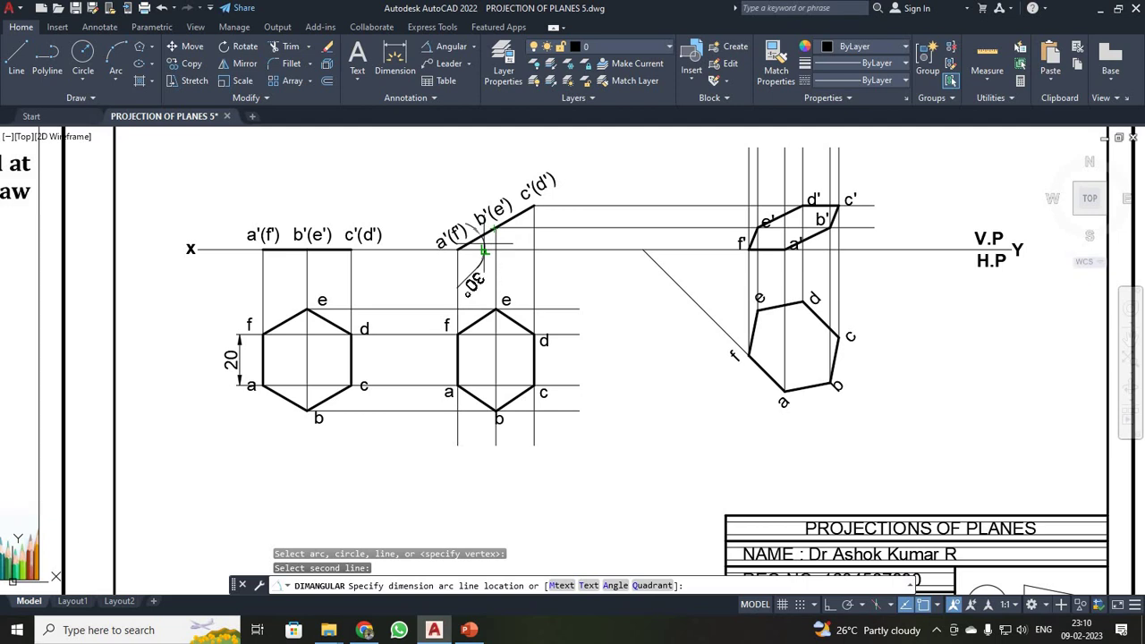
click(483, 253)
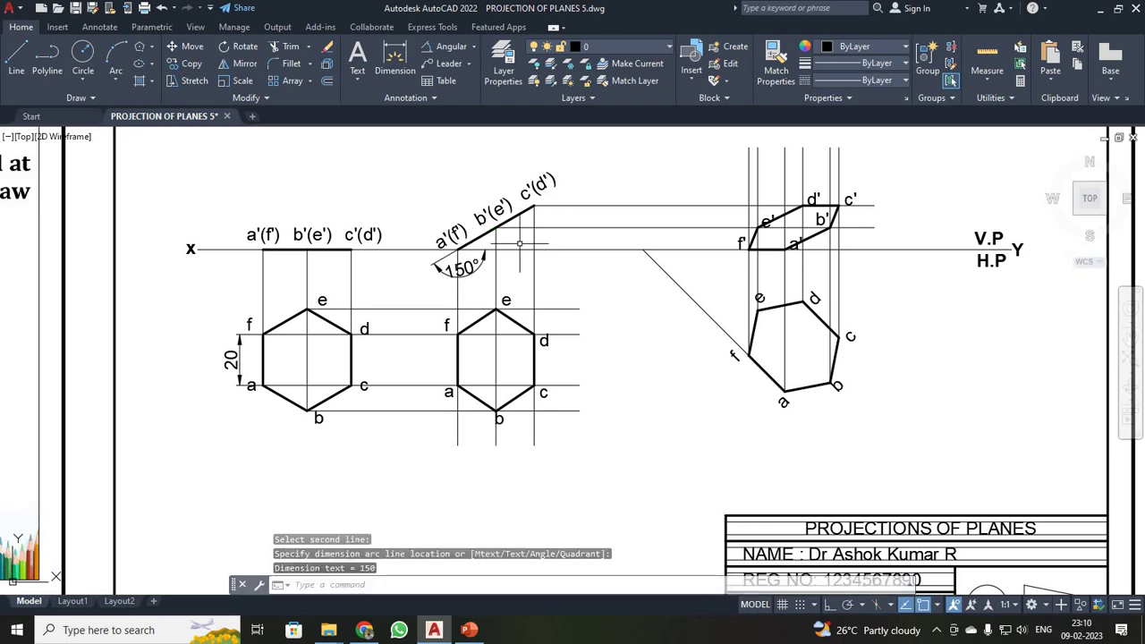
key(ctrl+z)
scroll(563, 223, up, 2)
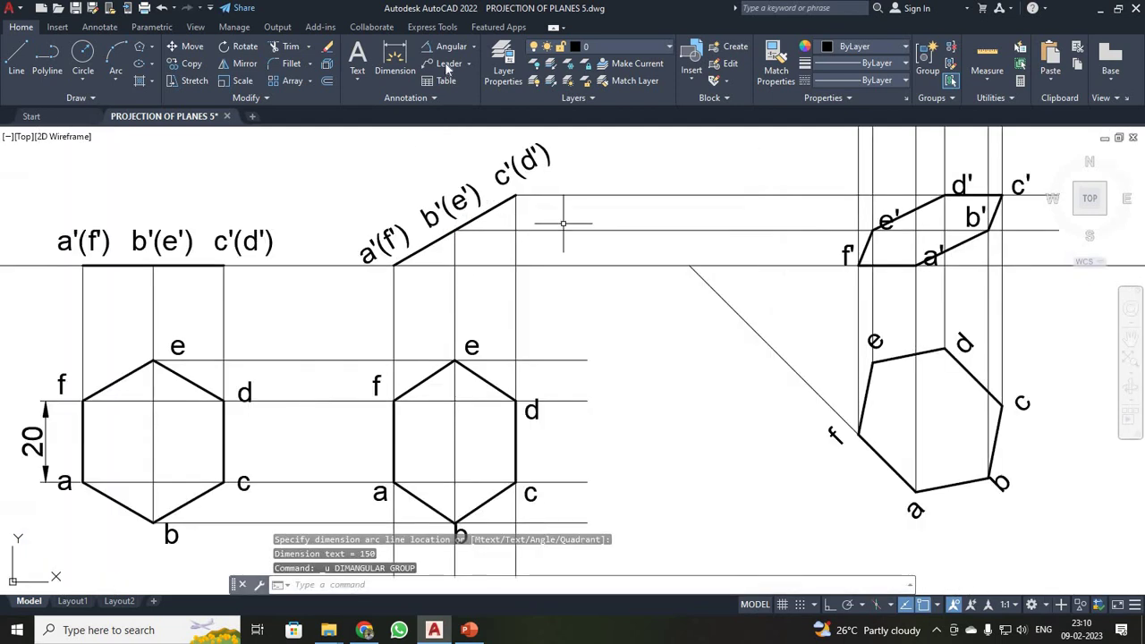
click(449, 46)
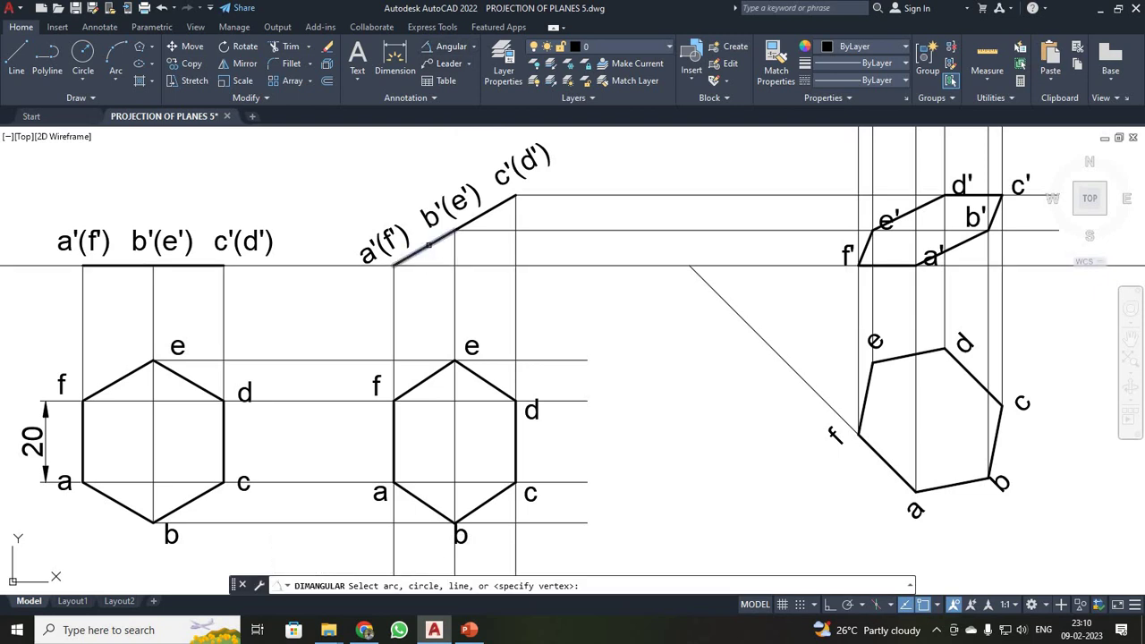
click(429, 244)
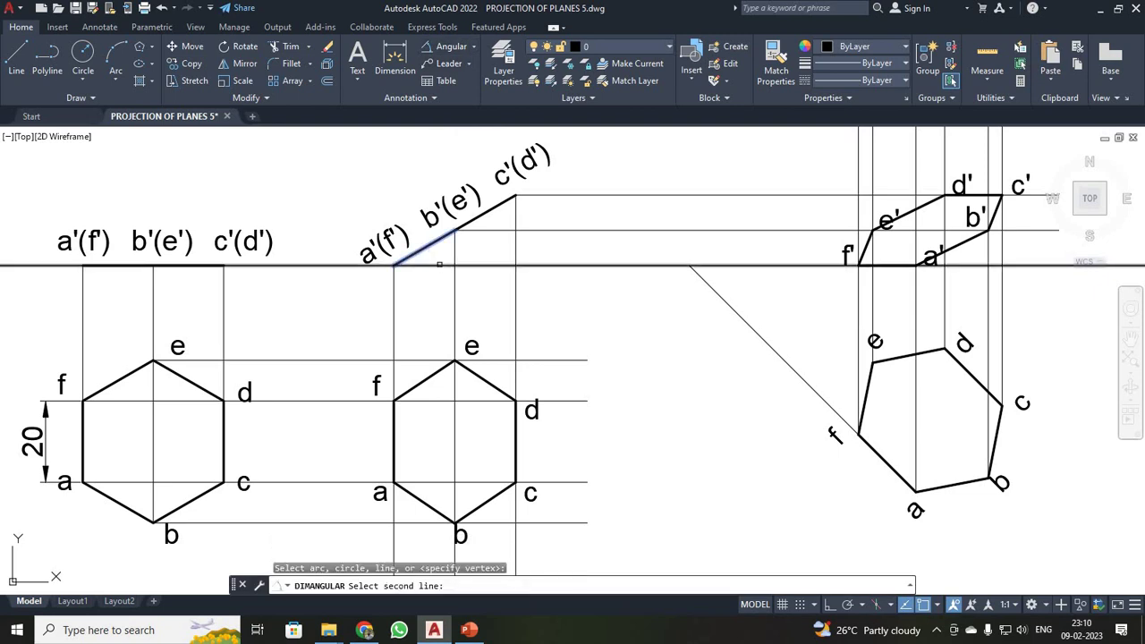
click(439, 266)
click(438, 266)
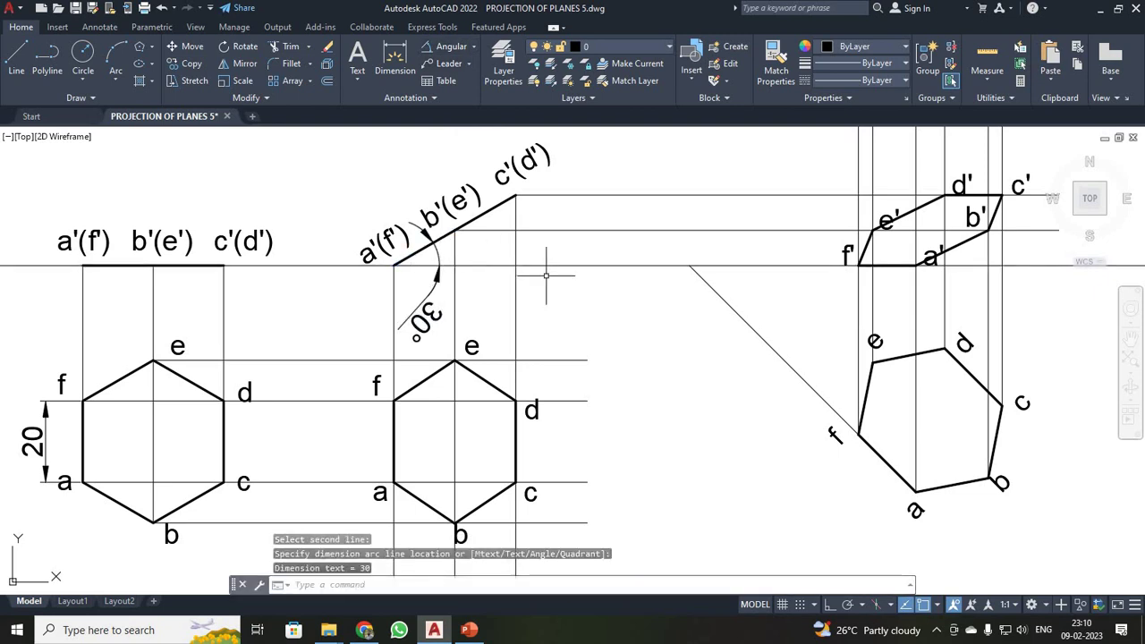
Begin an angular dimension between the XY line and the 45° projection line
click(439, 49)
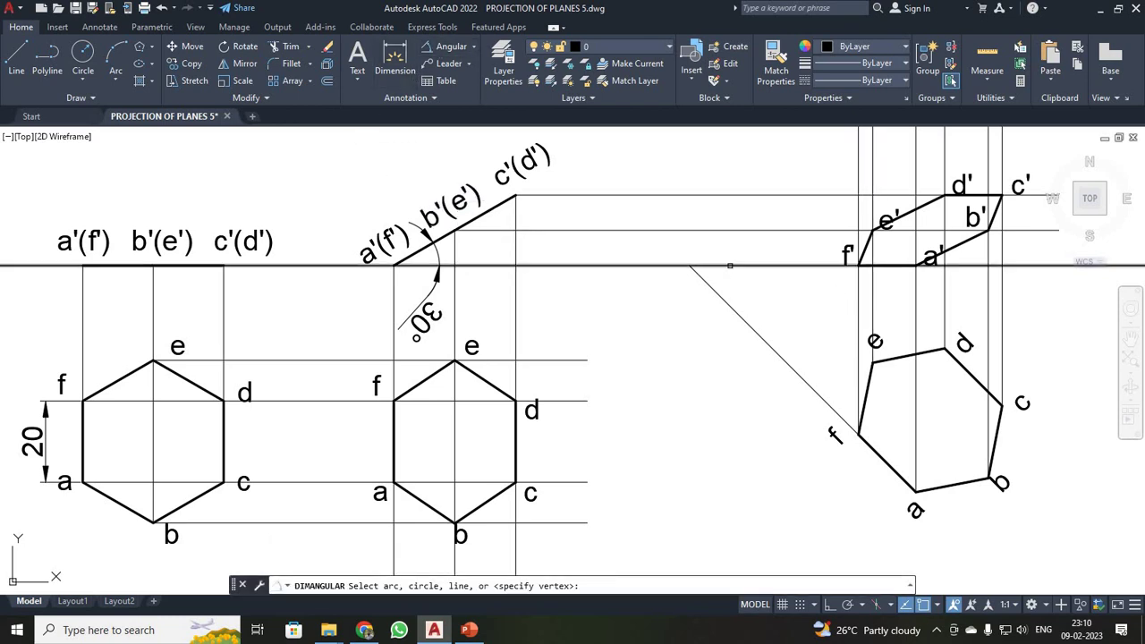
click(728, 266)
click(725, 302)
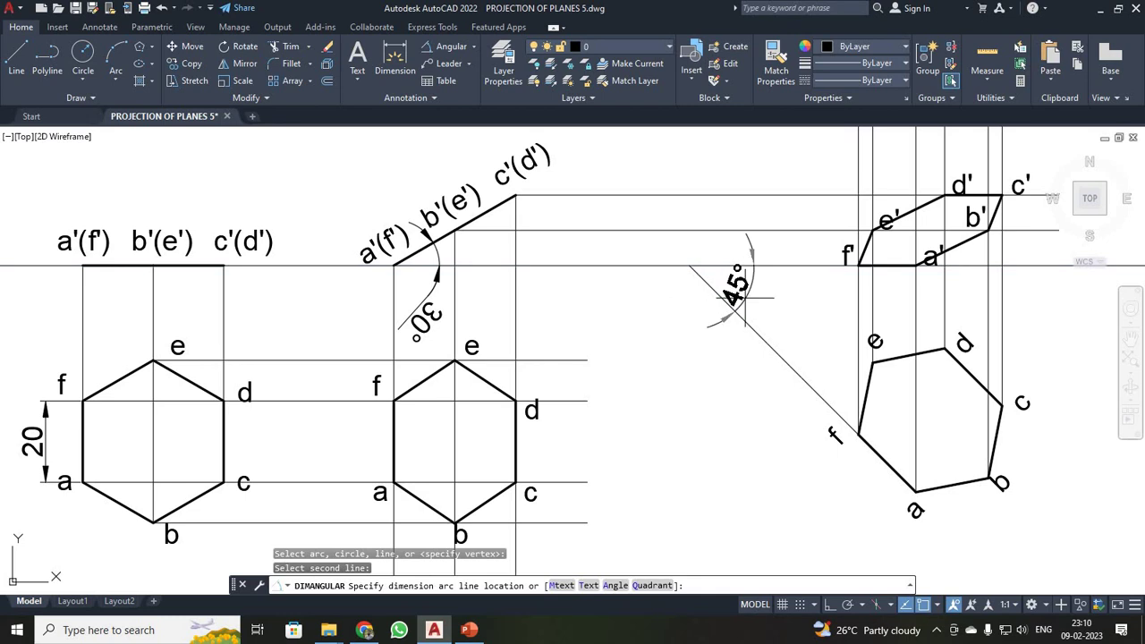